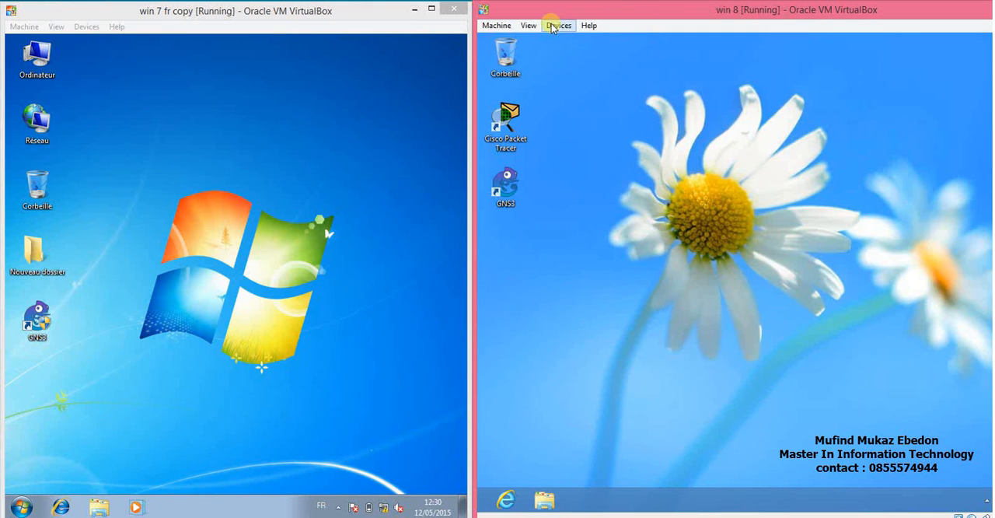
Switch to Oracle VM VirtualBox Manager and check the win 8 machine's Adapter 1 network settings and attachment options without changing them.
left_click(368, 7)
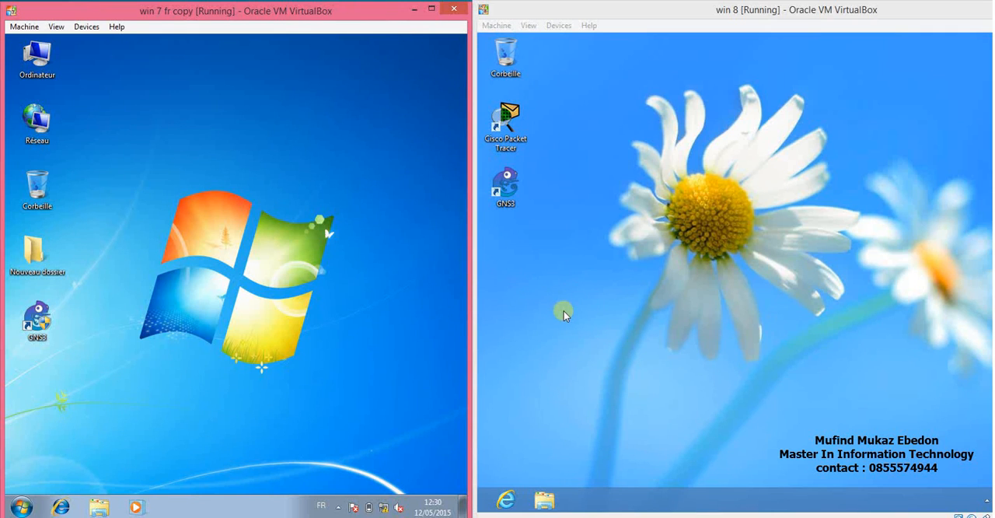
left_click(779, 517)
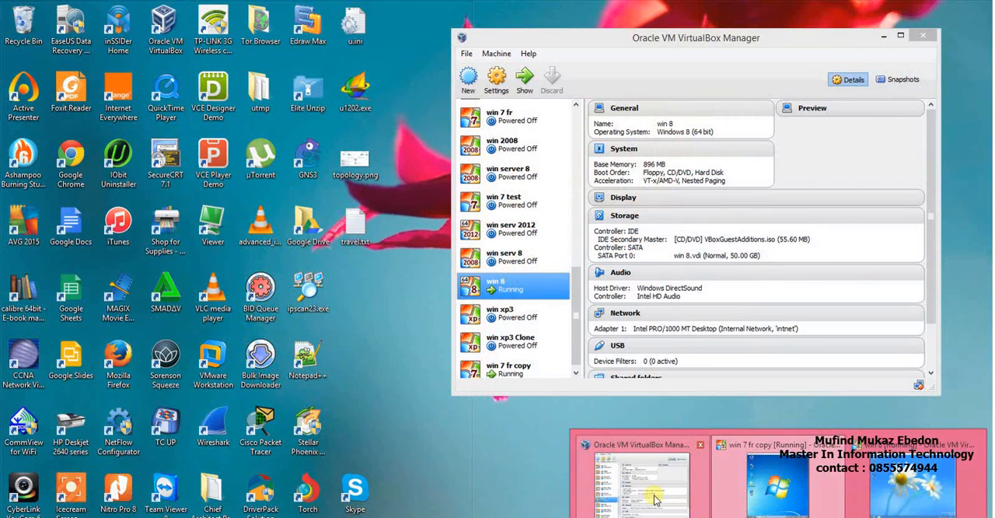
left_click(642, 478)
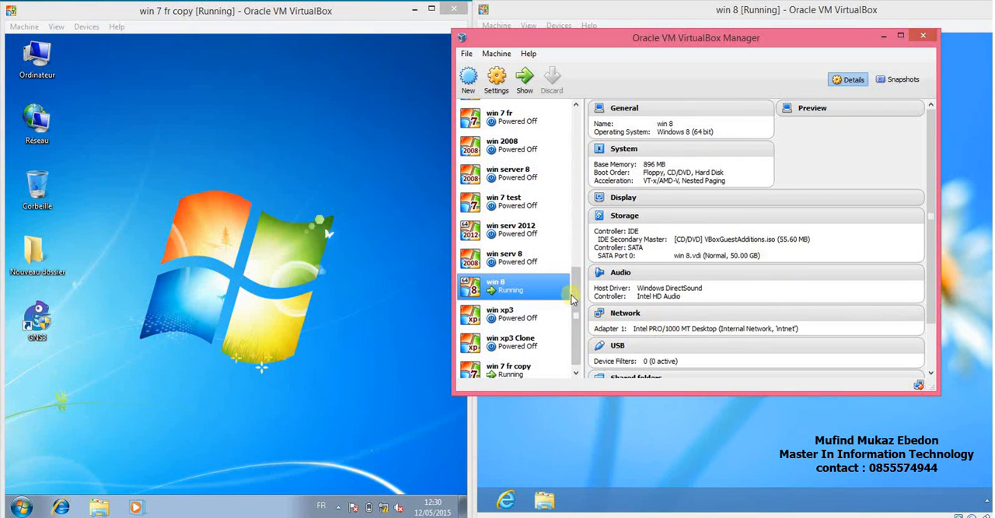
left_click(627, 313)
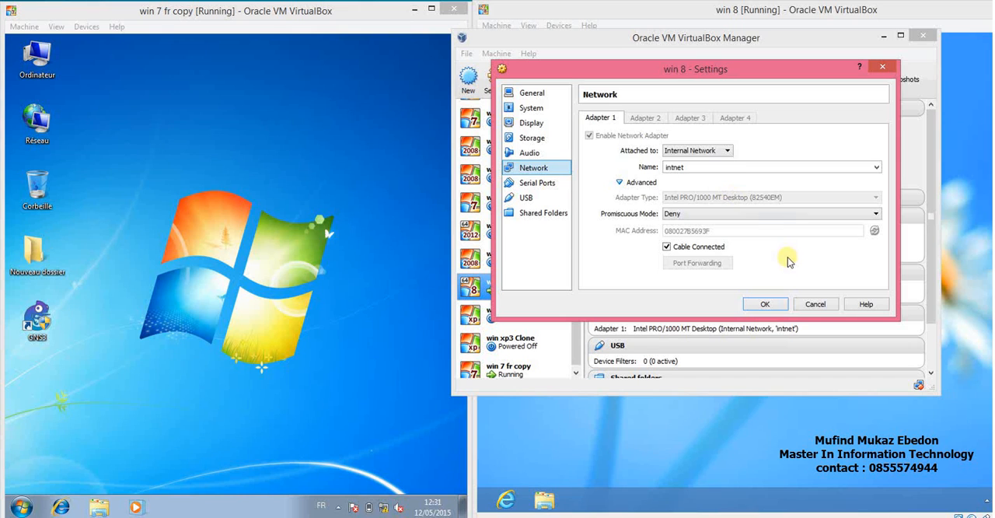
left_click(809, 304)
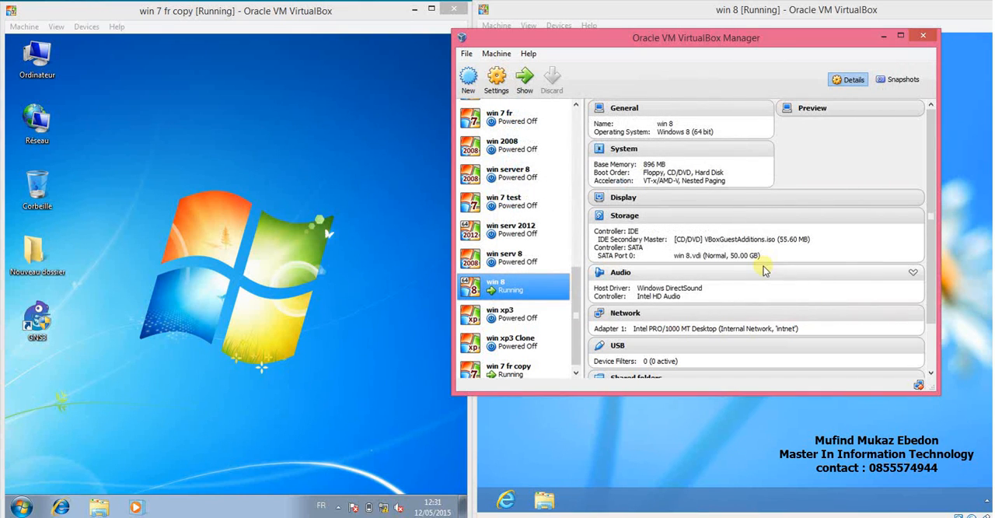
left_click(621, 314)
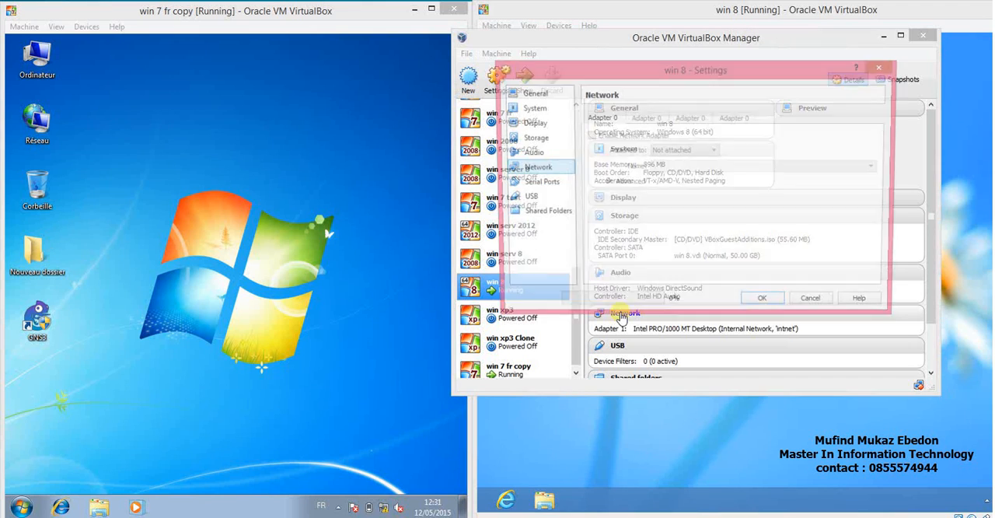
left_click(725, 152)
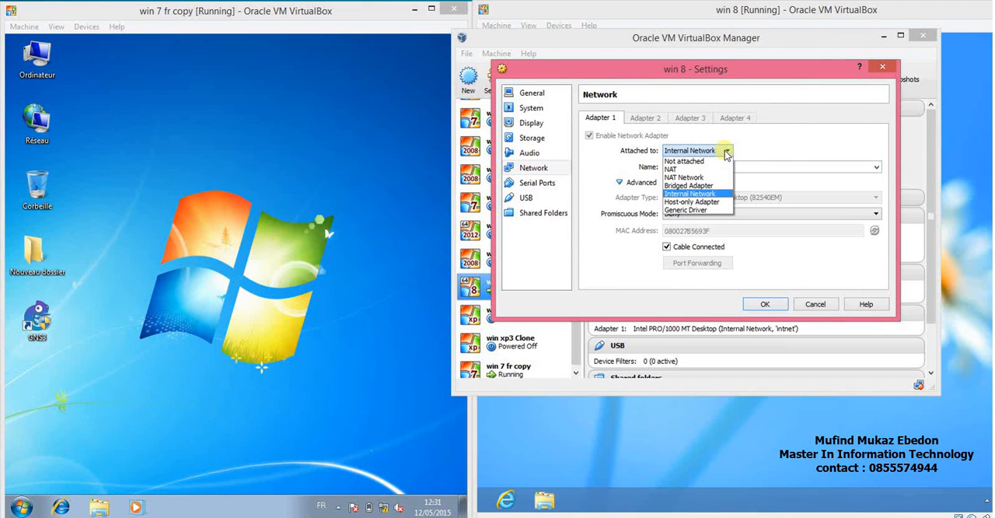
left_click(788, 145)
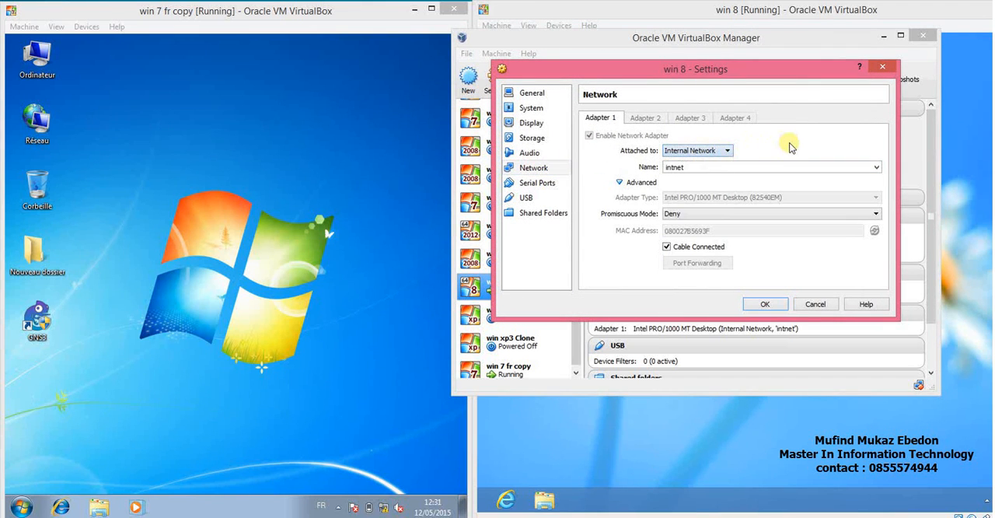
left_click(814, 308)
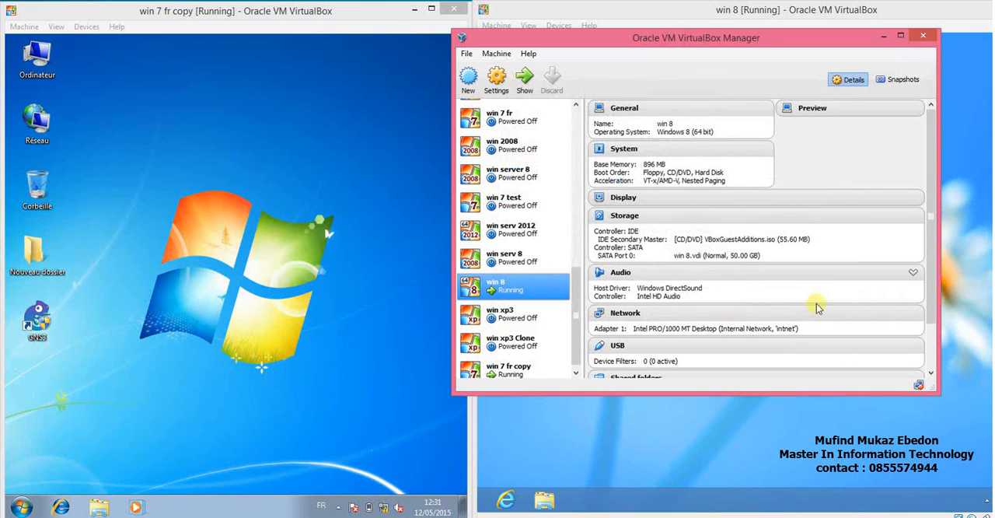
left_click(882, 35)
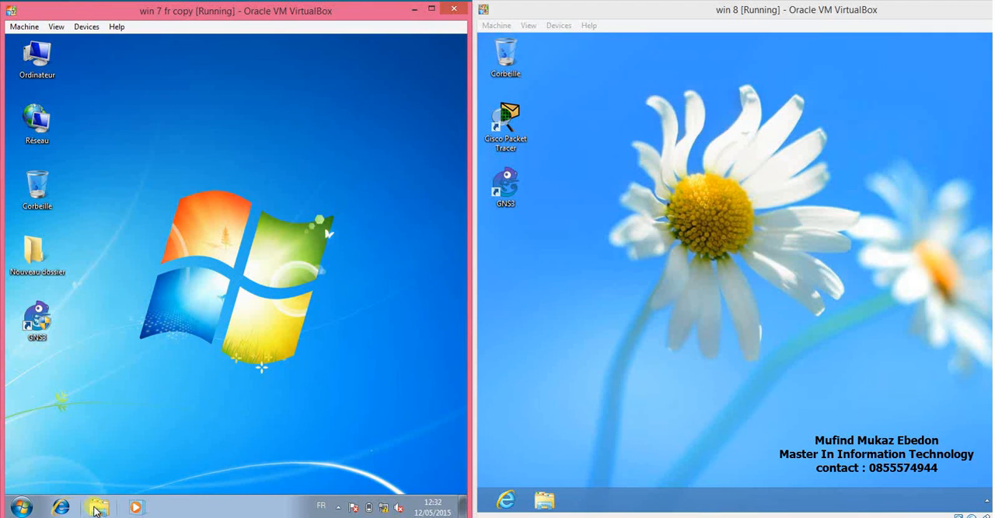
In the Windows 7 machine, open the list of network adapters from the network's properties.
right_click(45, 134)
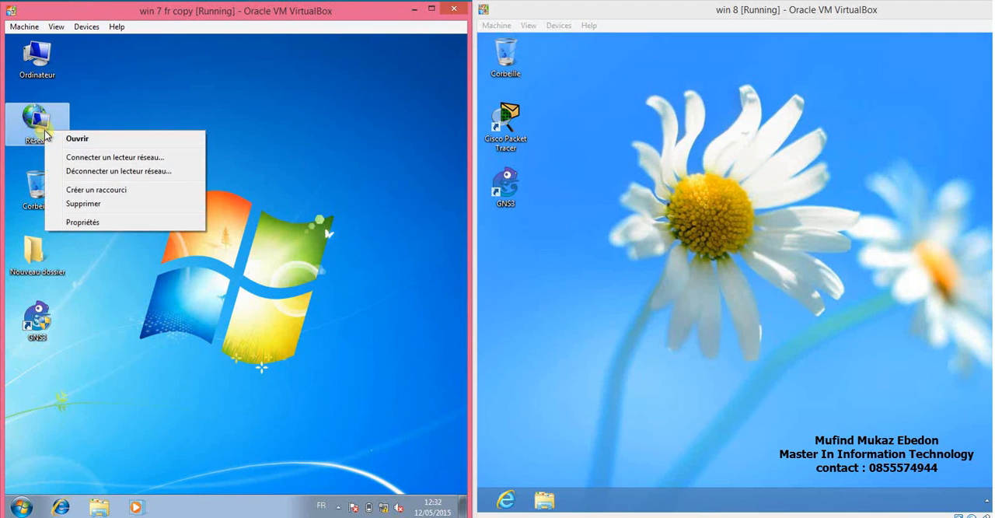
left_click(116, 121)
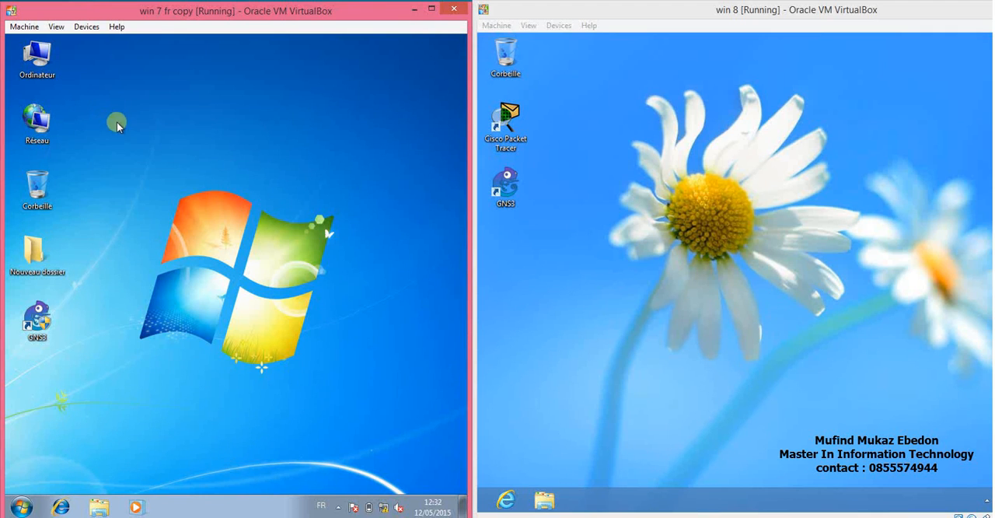
left_click(99, 506)
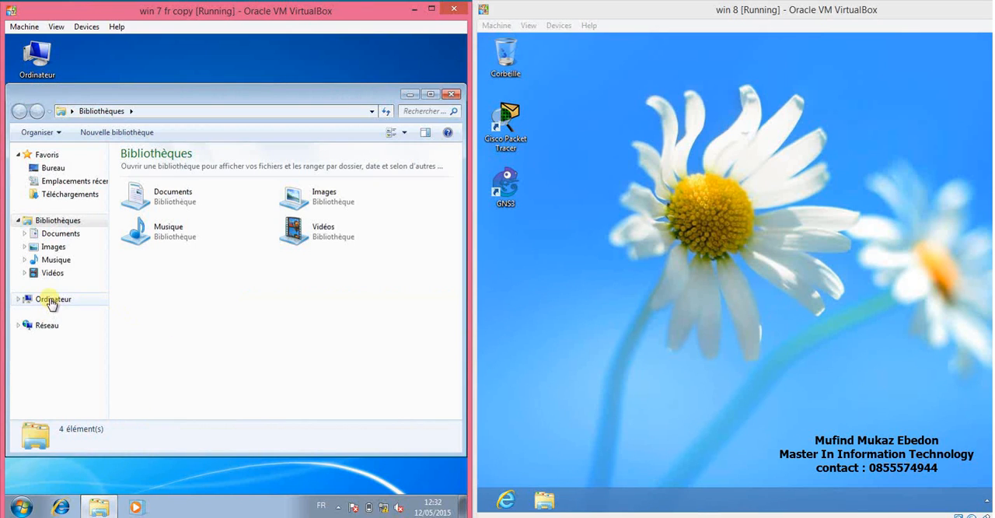
right_click(41, 330)
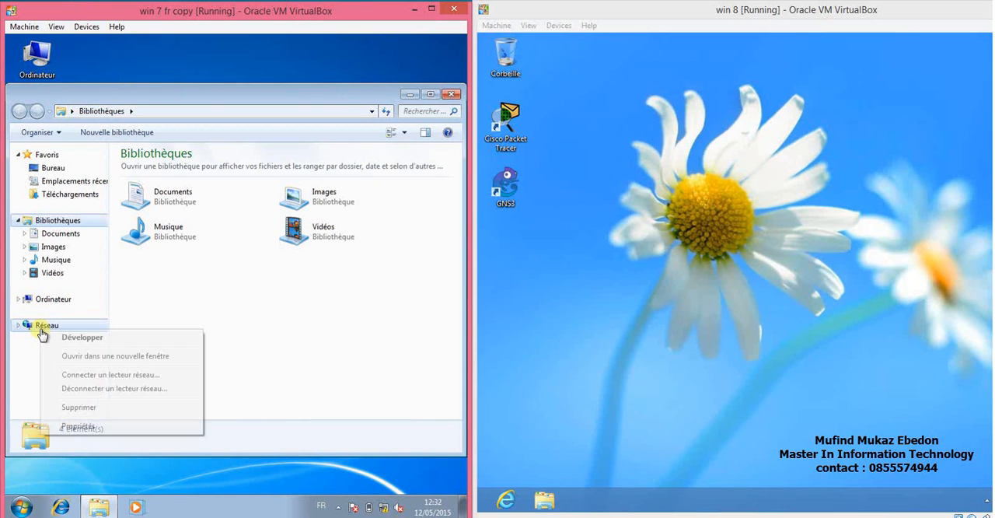
left_click(78, 426)
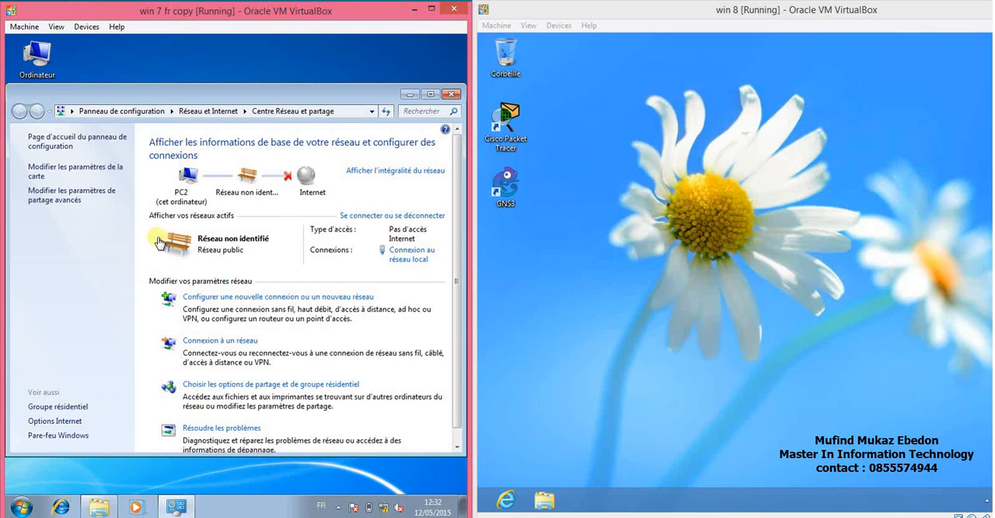
left_click(100, 173)
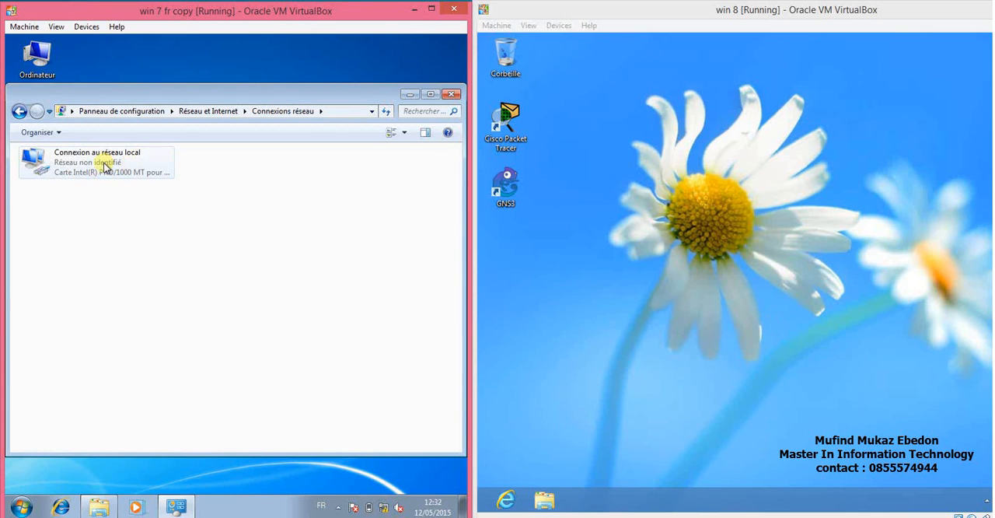
Open the Internet Protocol version 4 (TCP/IPv4) properties of the Windows 7 local area connection.
right_click(105, 164)
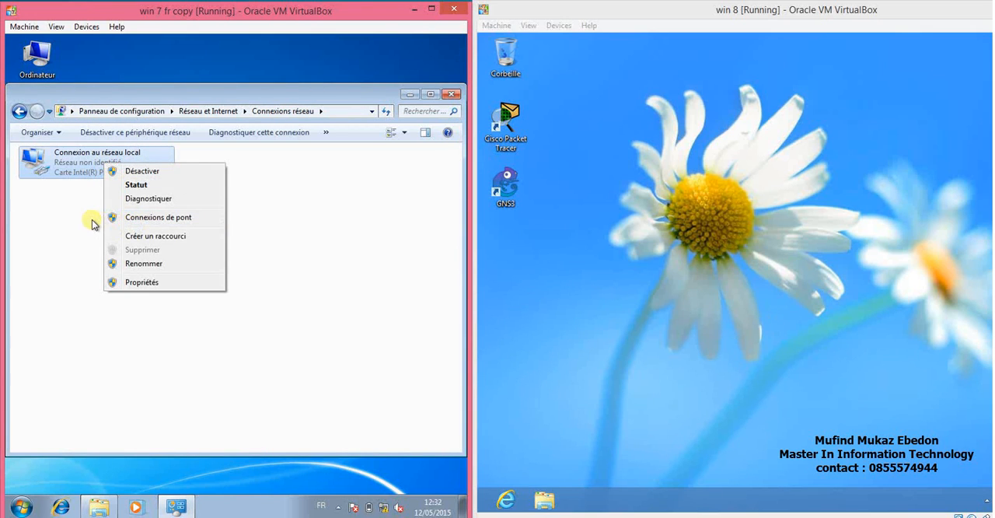
left_click(142, 285)
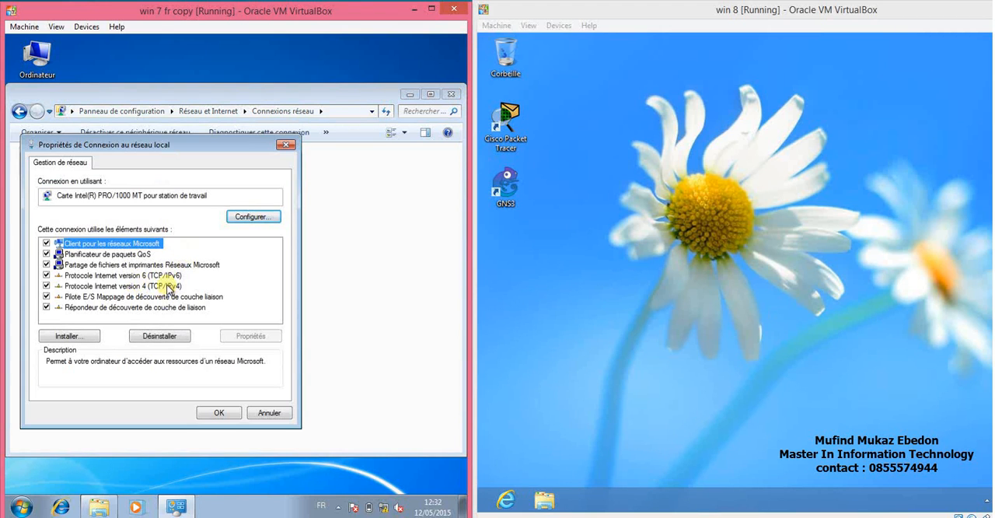
left_click(168, 286)
left_click(244, 337)
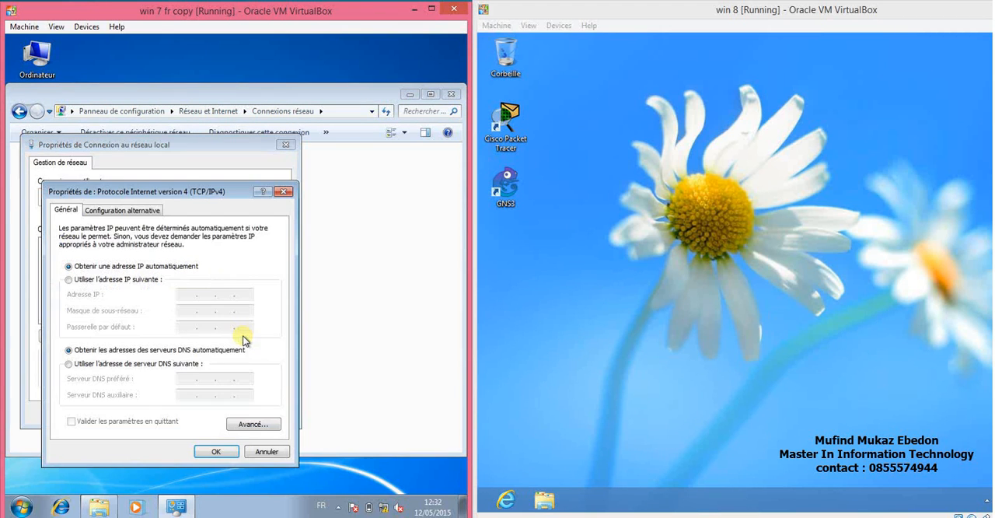
Assign the Windows 7 connection the static IP address 172.16.1.1 with subnet mask 255.255.0.0 and apply the settings.
left_click(148, 279)
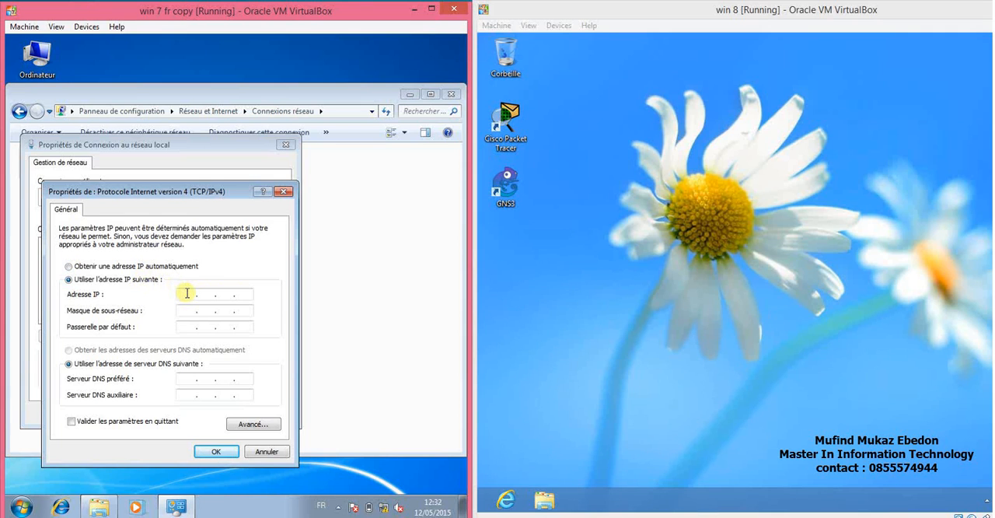
left_click(187, 293)
type("192.16.1.1")
key("Tab")
key("Tab")
left_click(200, 451)
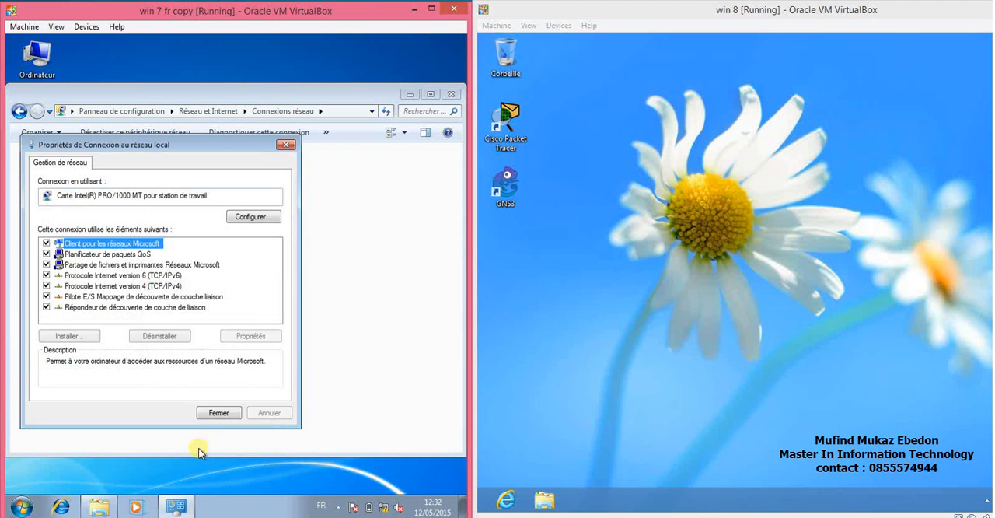
left_click(215, 413)
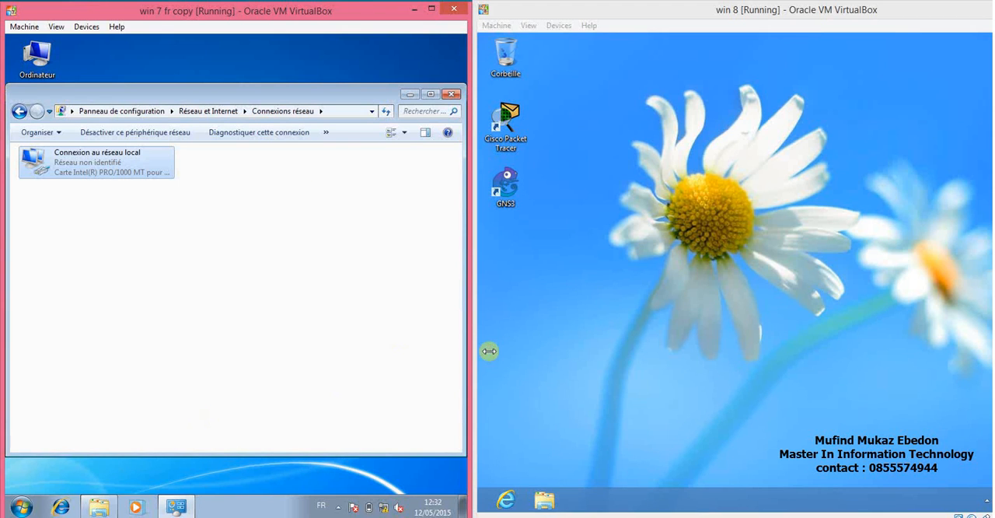
In the Windows 8 machine, open the list of network adapters from the network's properties.
left_click(545, 500)
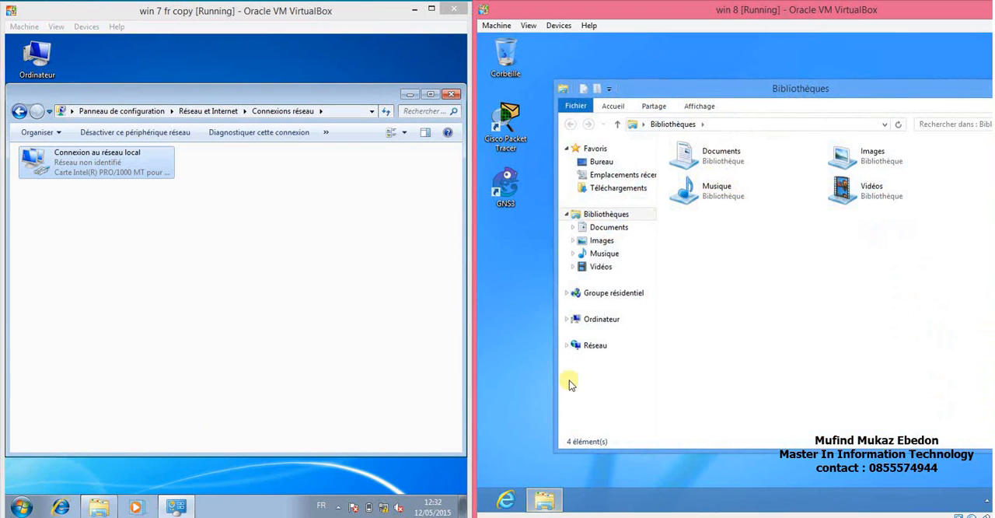
right_click(591, 346)
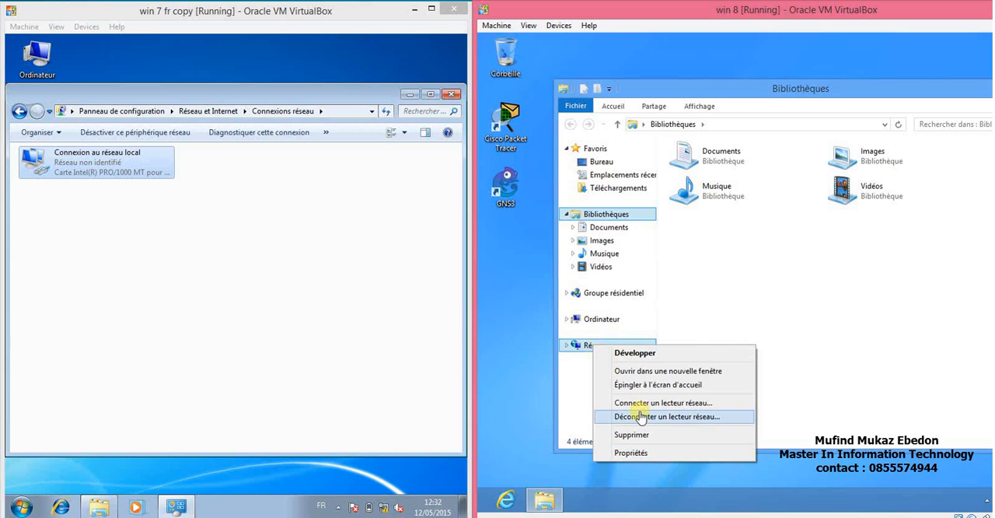
left_click(630, 452)
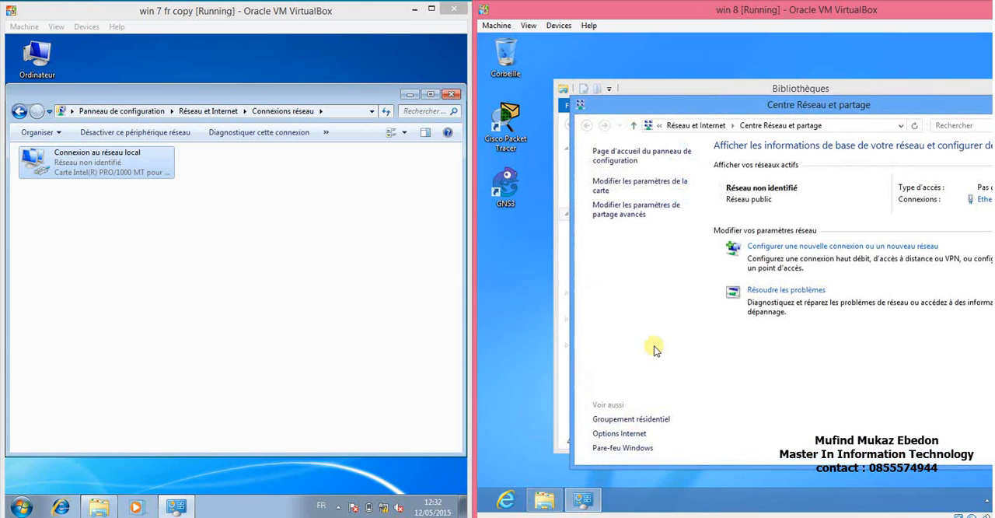
left_click(626, 186)
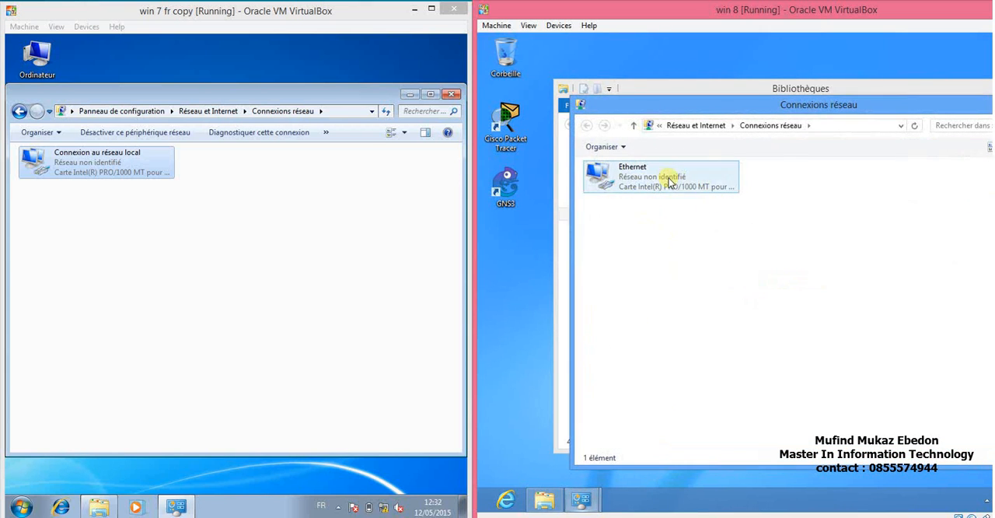
Open the Internet Protocol version 4 (TCP/IPv4) properties of the Windows 8 Ethernet connection.
left_click(667, 178)
right_click(667, 178)
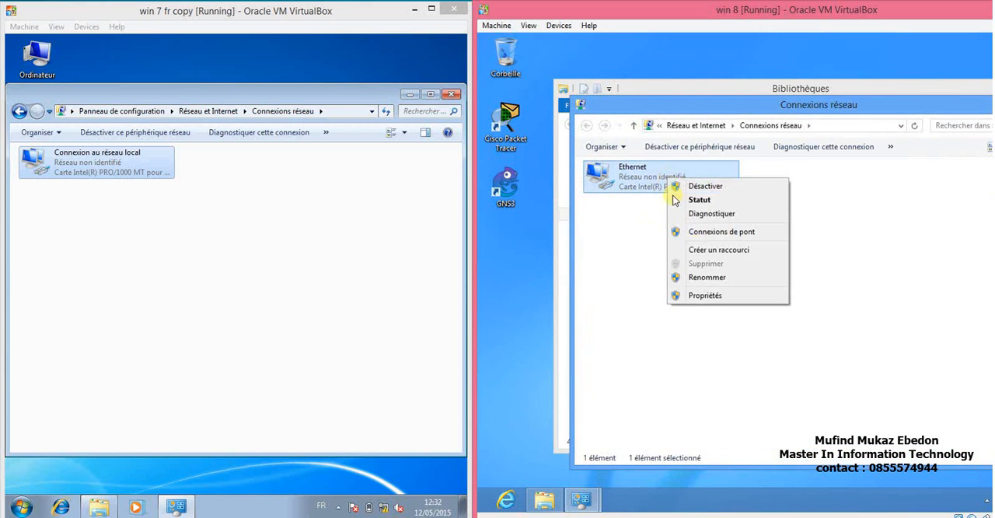
left_click(715, 296)
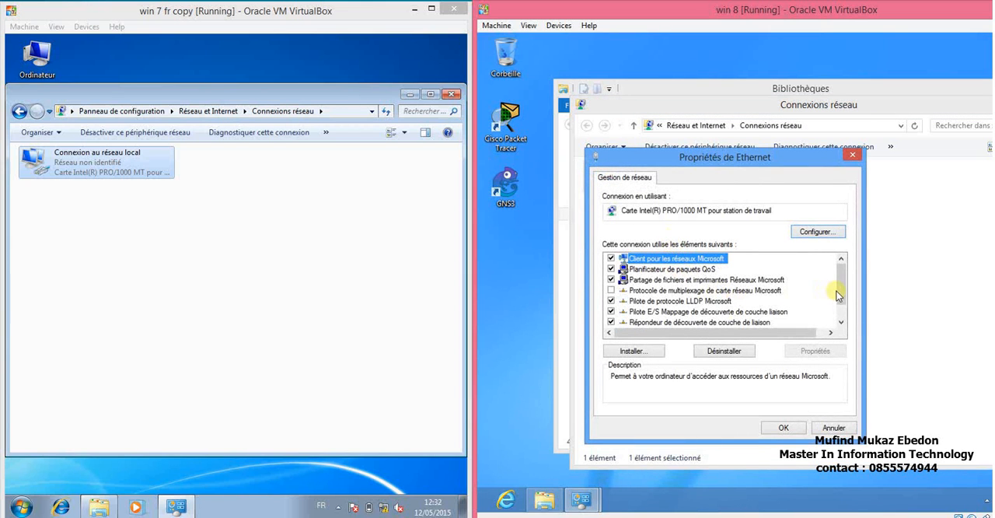
scroll(837, 284, "down", 1)
left_click(745, 322)
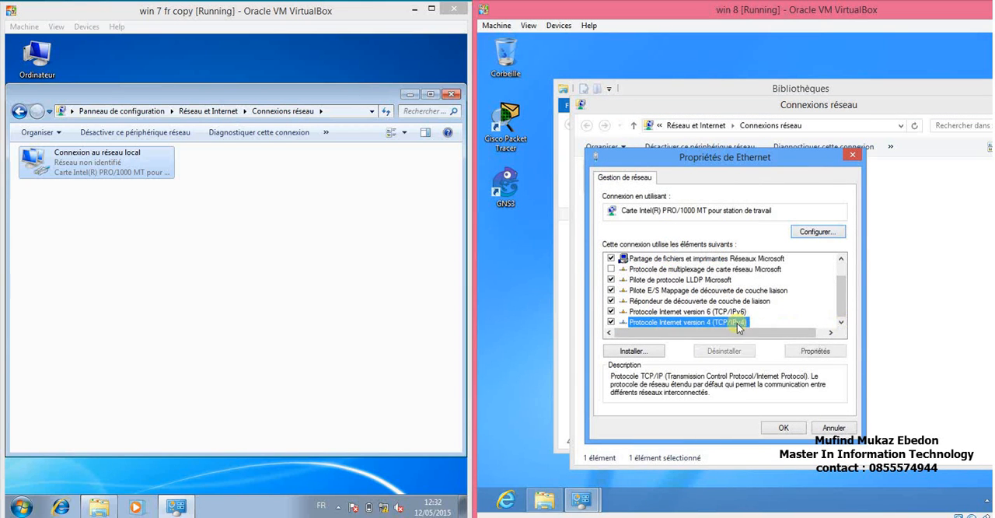
left_click(816, 351)
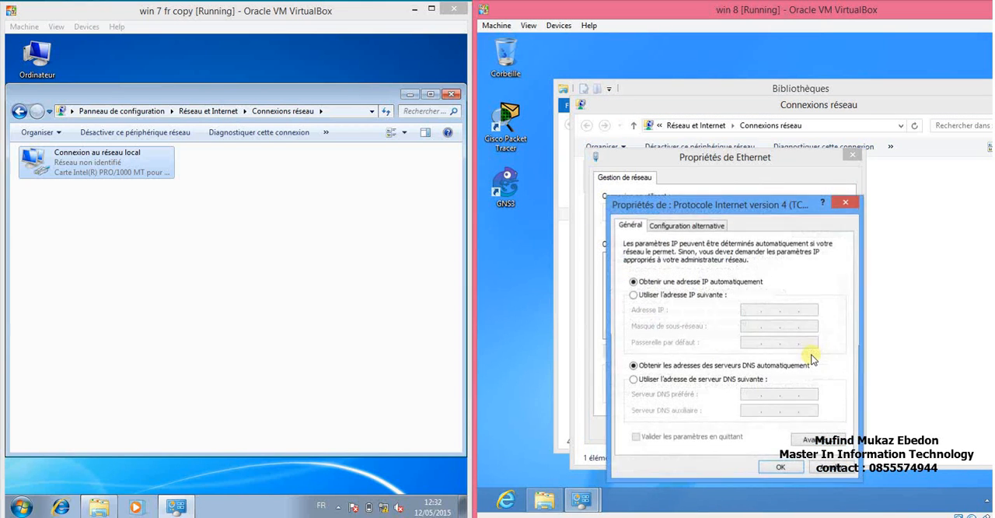
Enter the static IP address 172.16.1.2 with subnet mask 255.255.0.0 for the Windows 8 Ethernet connection.
left_click(699, 297)
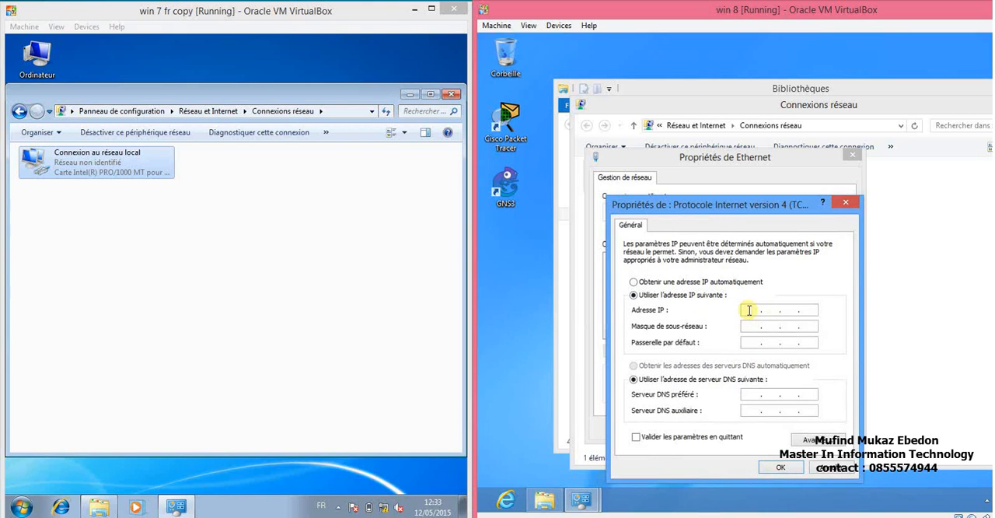
left_click(749, 310)
type("172.16.1.2")
key("Tab")
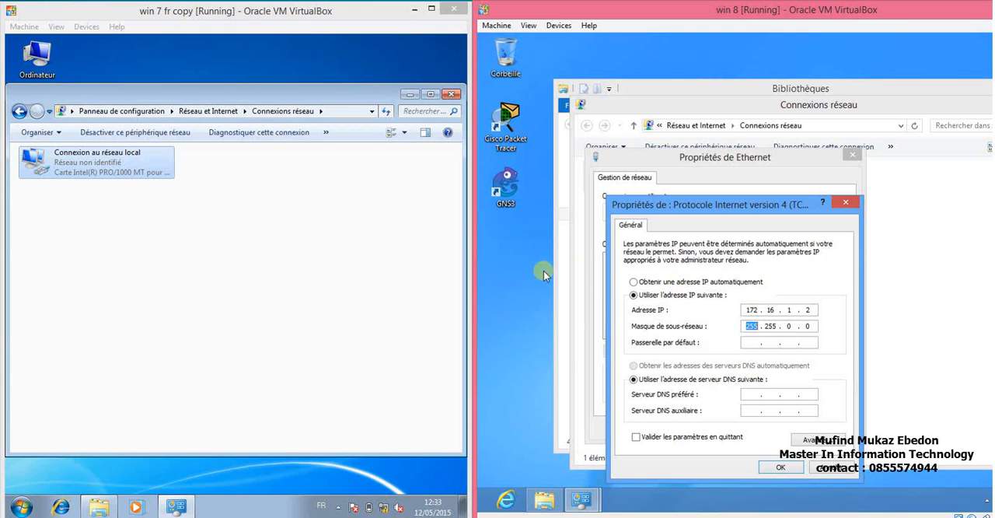
Reopen the TCP/IPv4 properties of the Windows 7 local area connection to compare its address with the Windows 8 one.
right_click(133, 171)
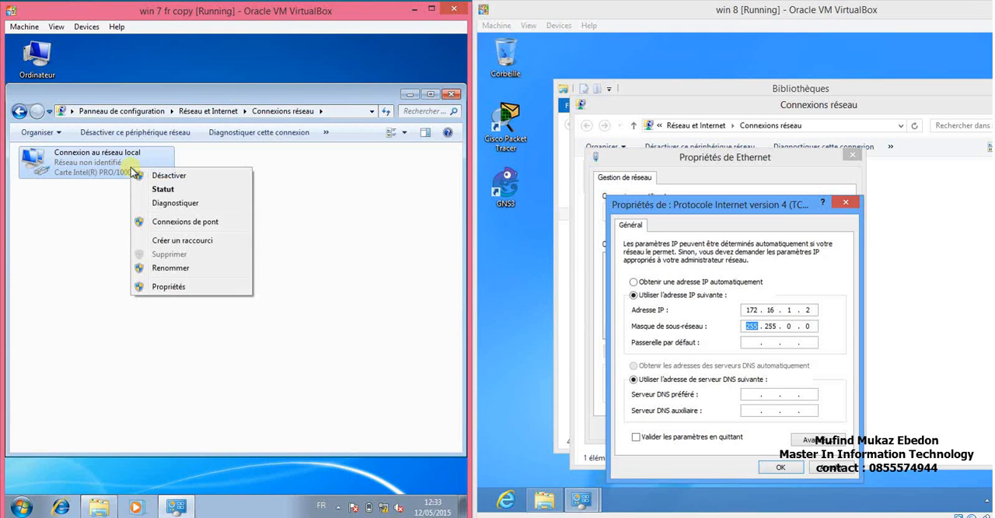
left_click(159, 286)
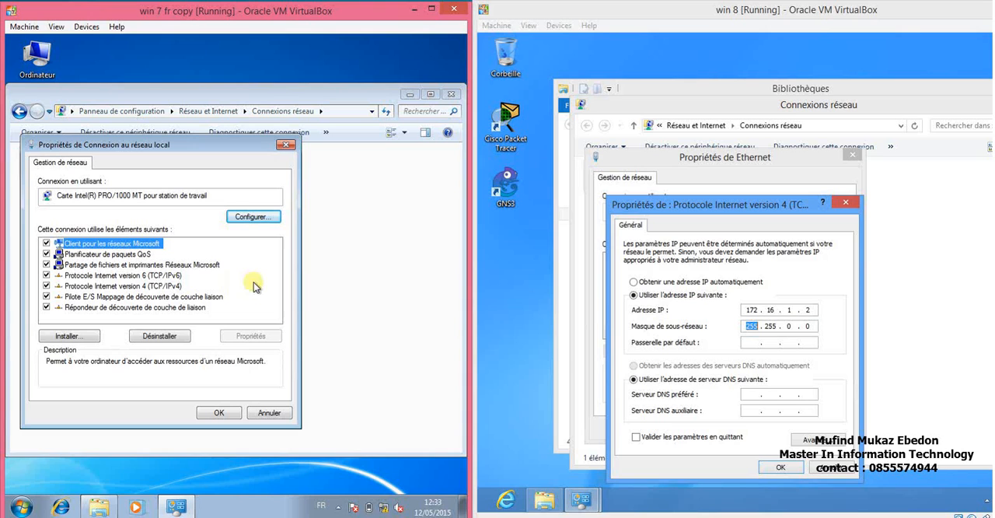
left_click(149, 286)
left_click(251, 336)
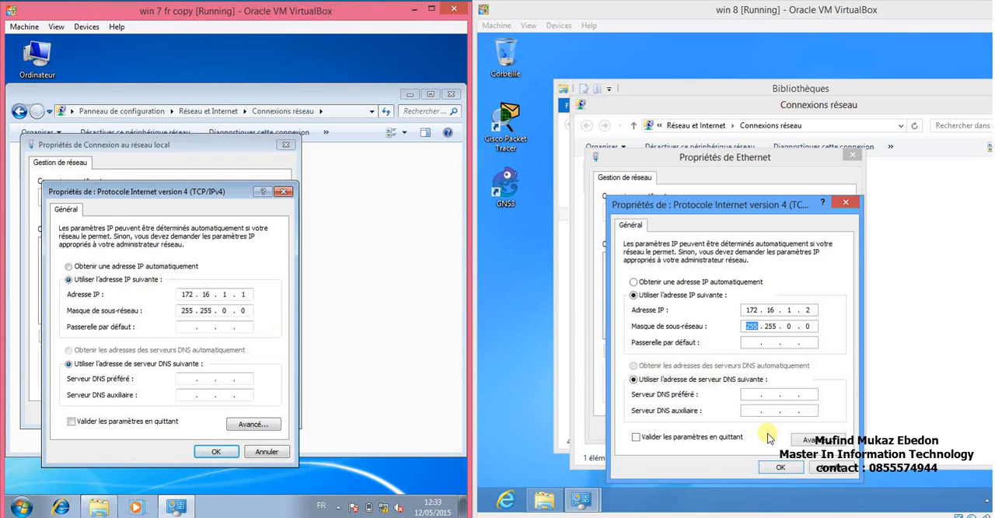
Confirm the TCP/IPv4 settings and close the connection properties in both the Windows 8 and Windows 7 machines.
left_click(782, 467)
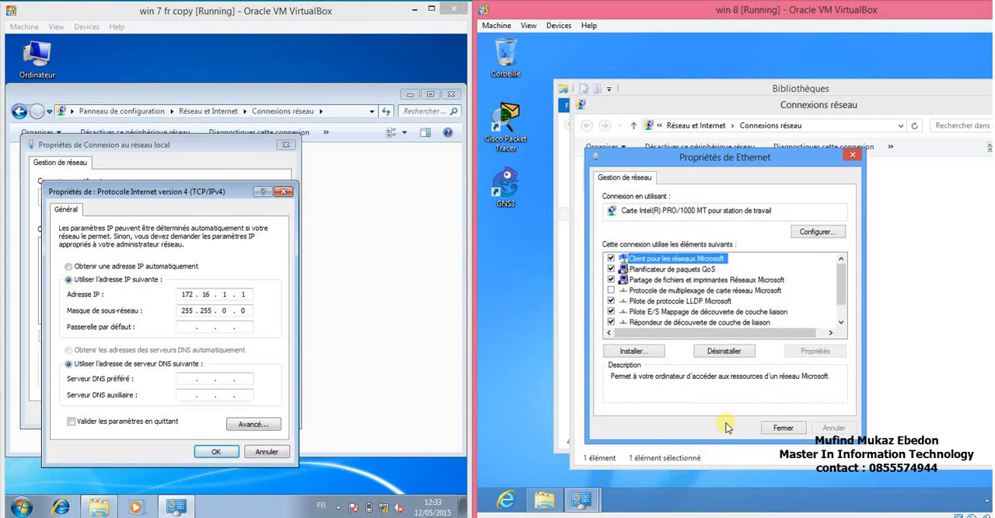
left_click(784, 429)
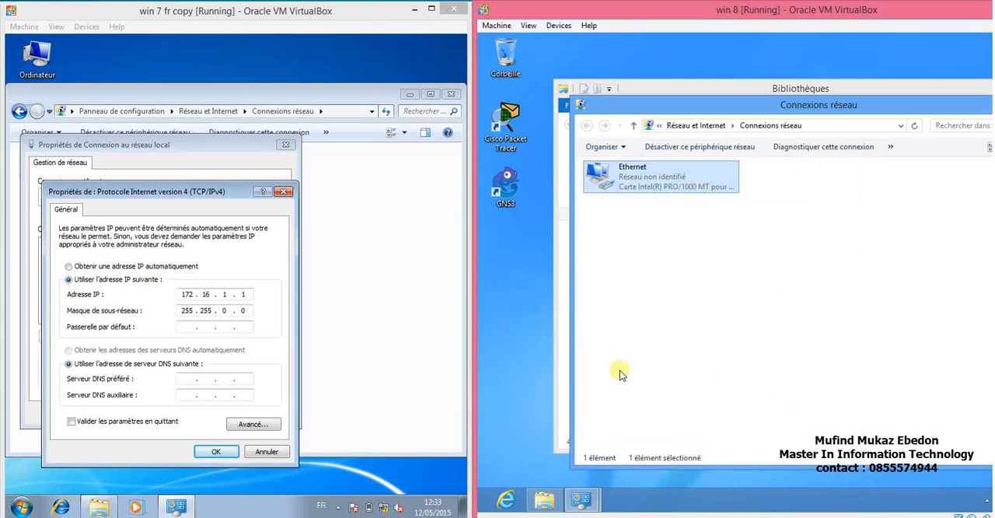
left_click(220, 451)
left_click(219, 412)
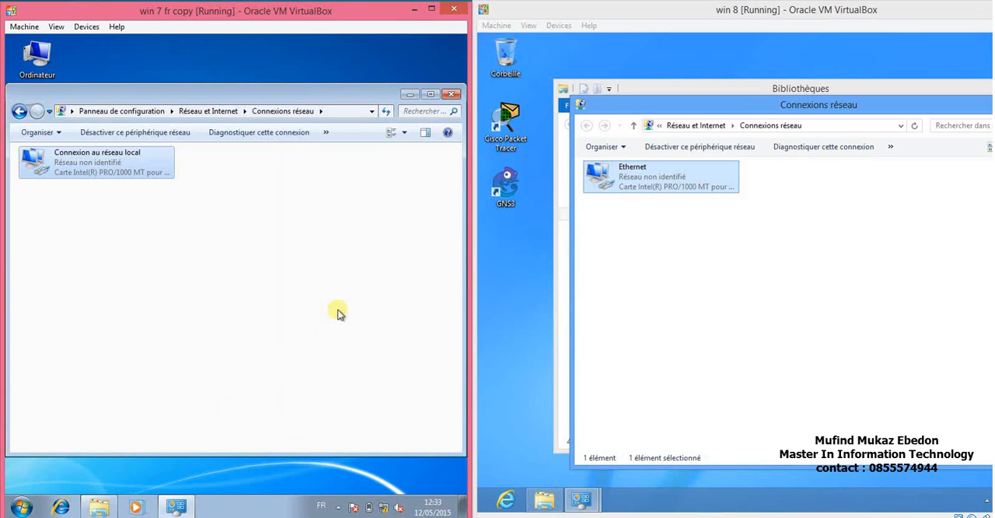
Minimize the open network and library windows in both virtual machines to clear their desktops.
left_click(410, 94)
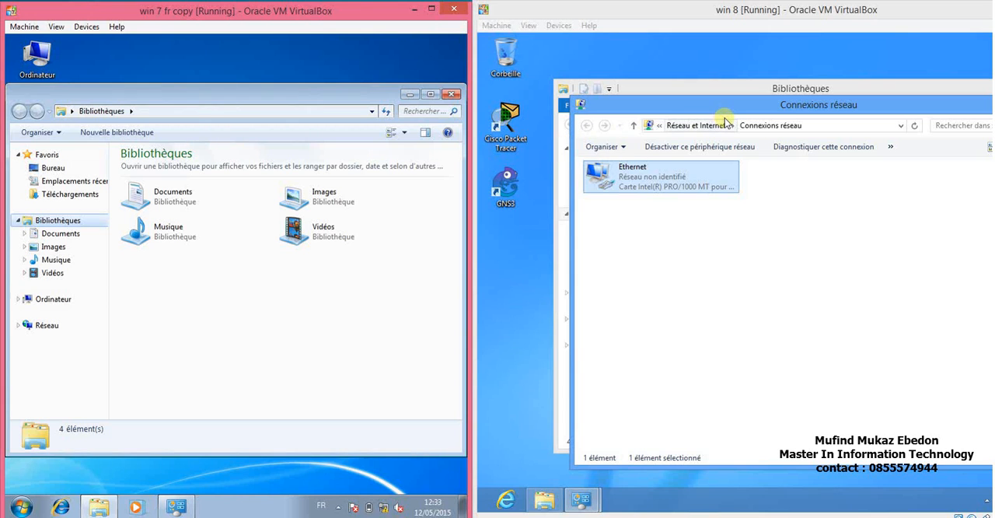
left_click_drag(790, 113, 715, 126)
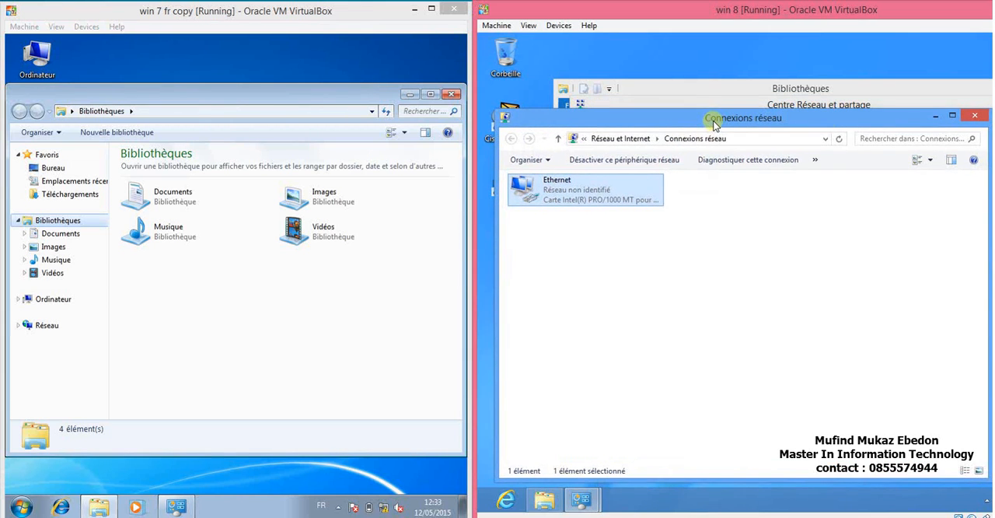
left_click(936, 119)
left_click(992, 89)
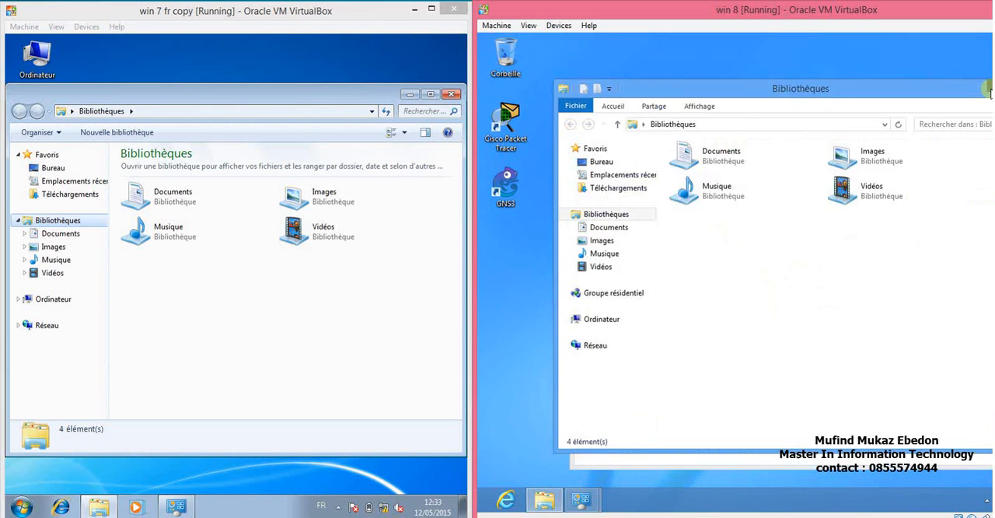
left_click_drag(797, 106, 727, 113)
left_click(942, 106)
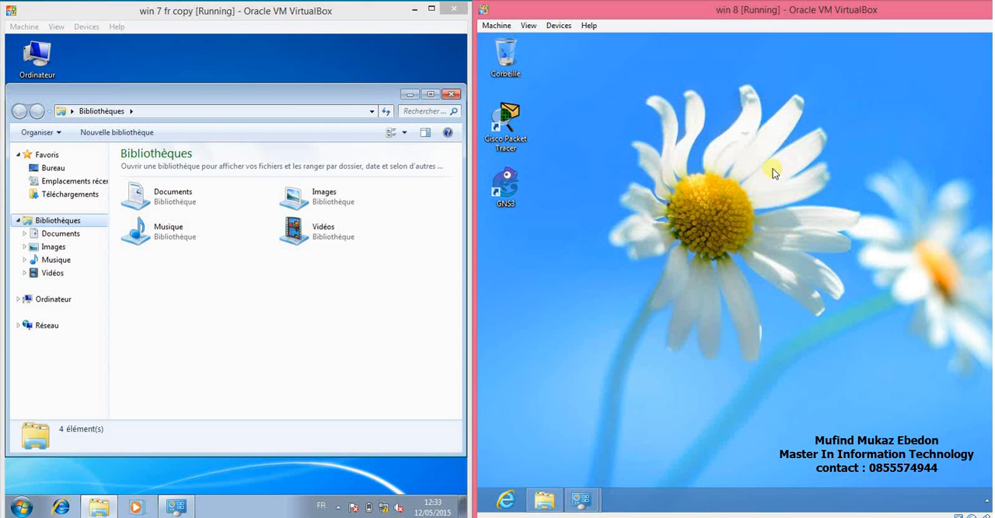
left_click(507, 183)
left_click(410, 94)
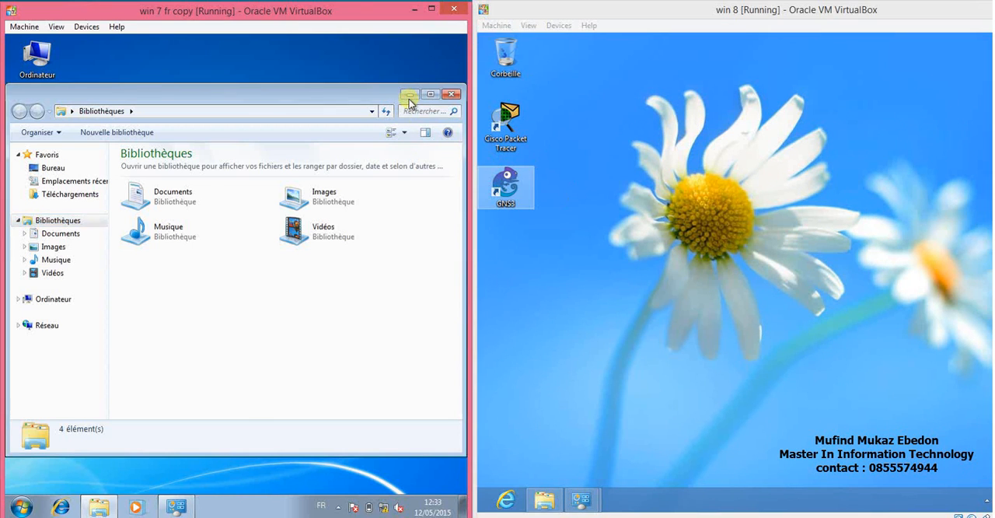
Open a command prompt in the Windows 7 machine and run ipconfig to check its IP configuration.
key("super+r")
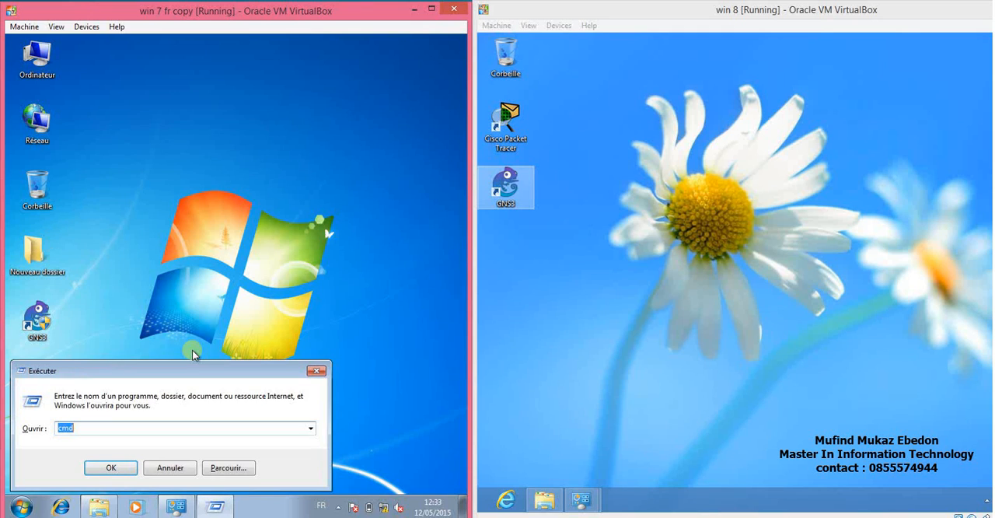
left_click(316, 370)
left_click(29, 509)
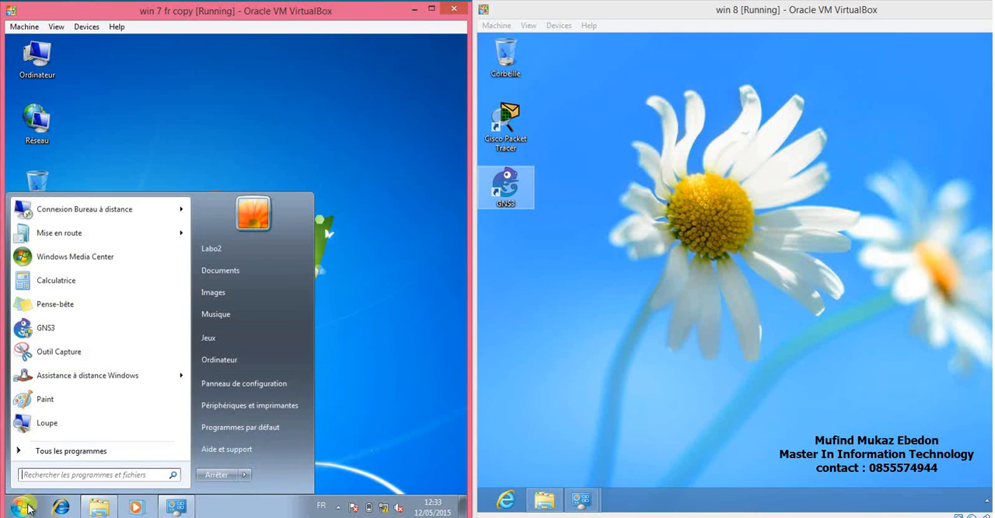
left_click(67, 475)
type("CMD")
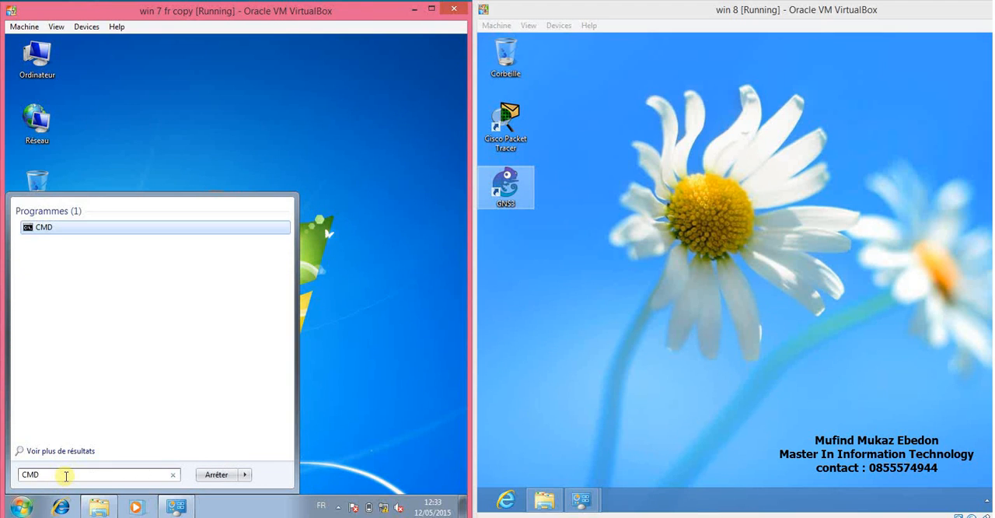
key("Return")
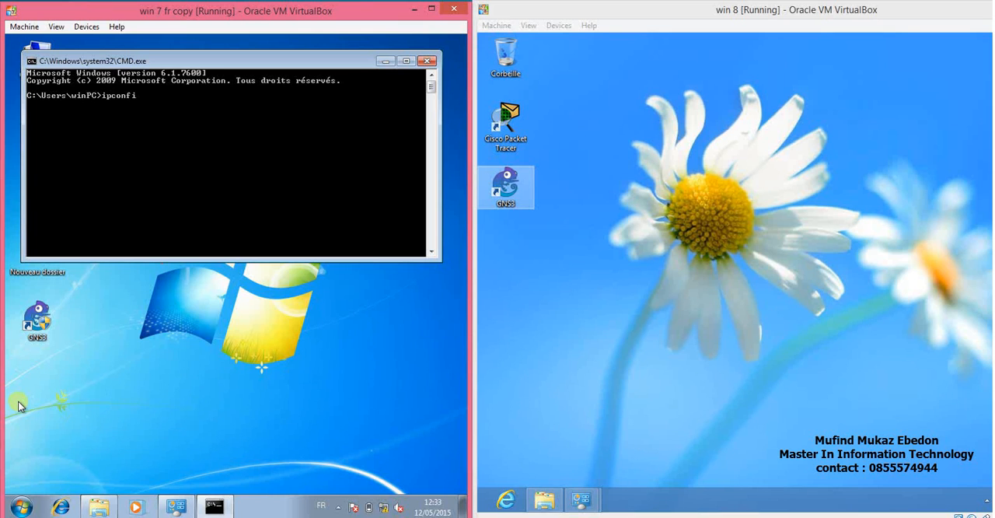
key("Return")
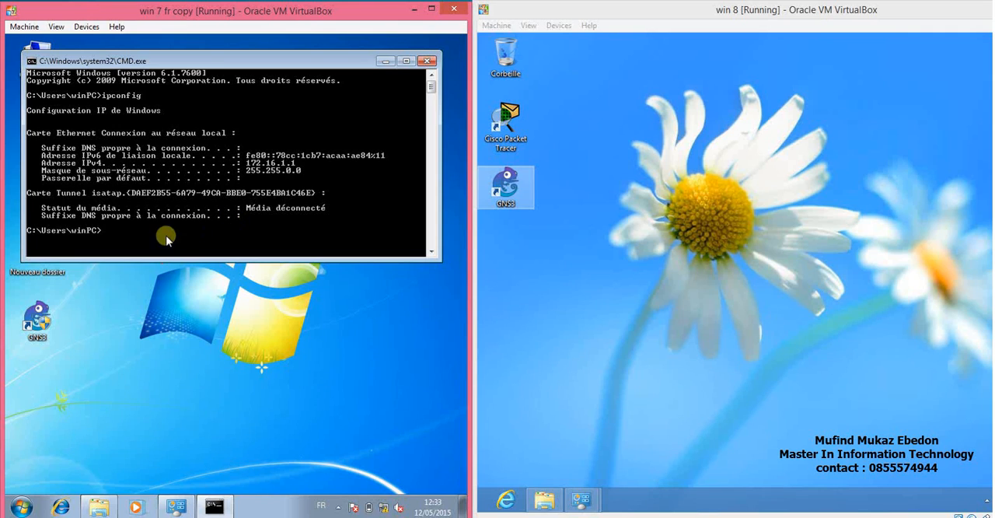
Search the Windows 8 applications for cmd and open the command prompt.
left_click(573, 429)
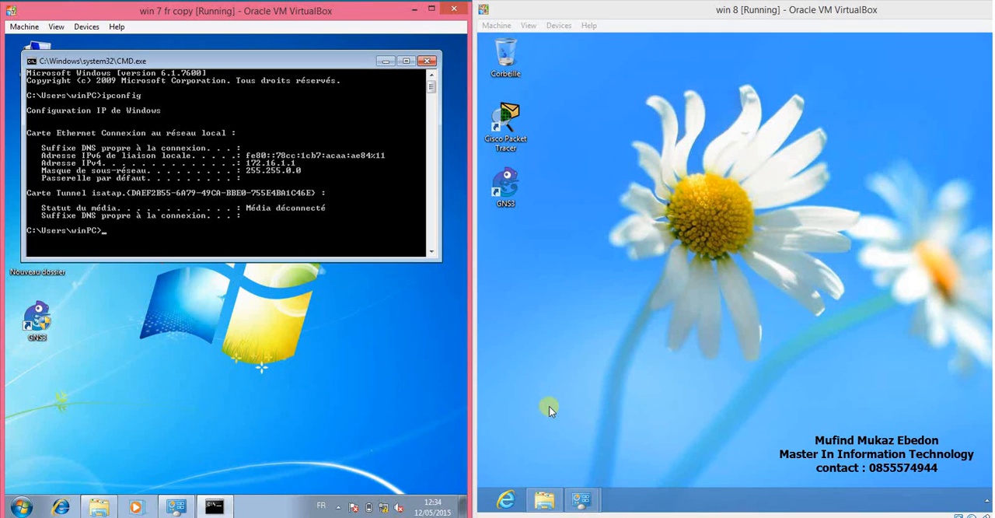
key("super")
key("super")
left_click(628, 375)
key("super")
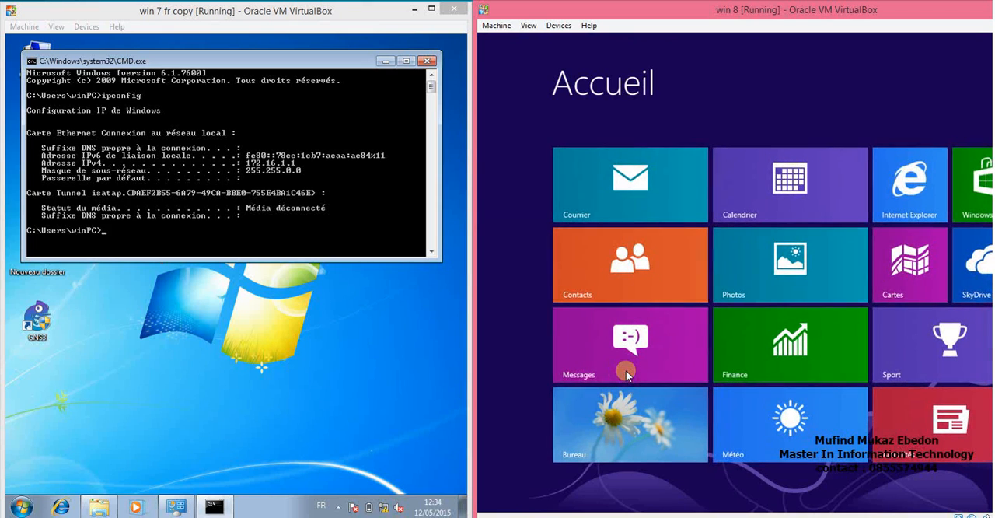
type("c,d")
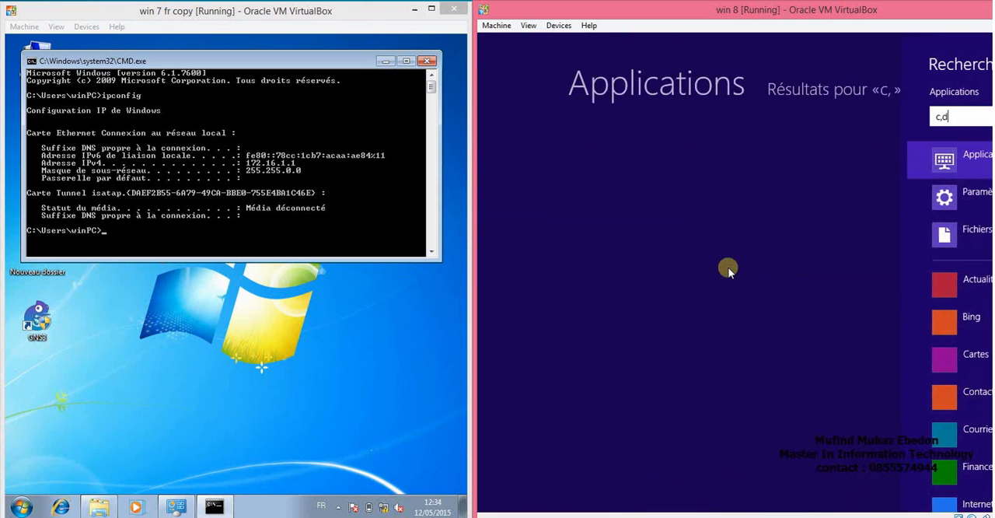
key("BackSpace")
key("BackSpace")
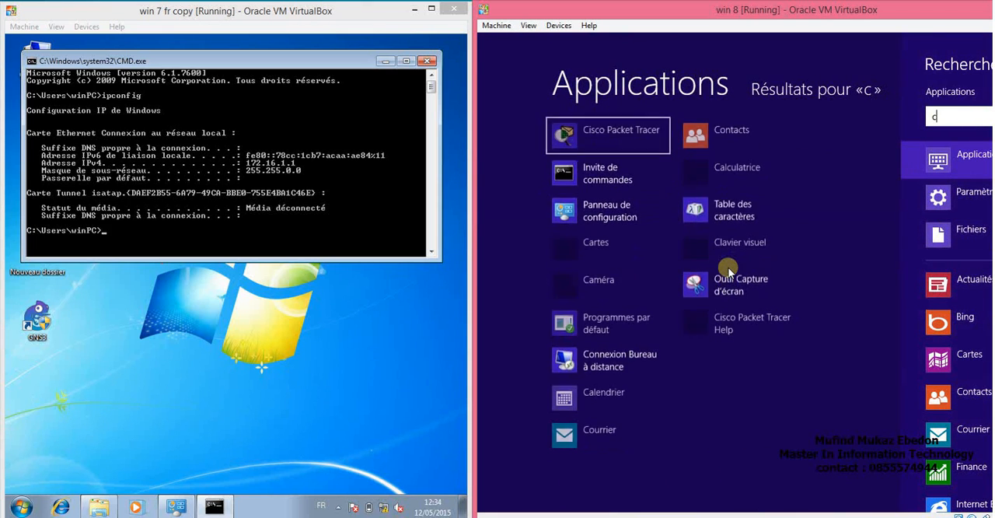
type("md")
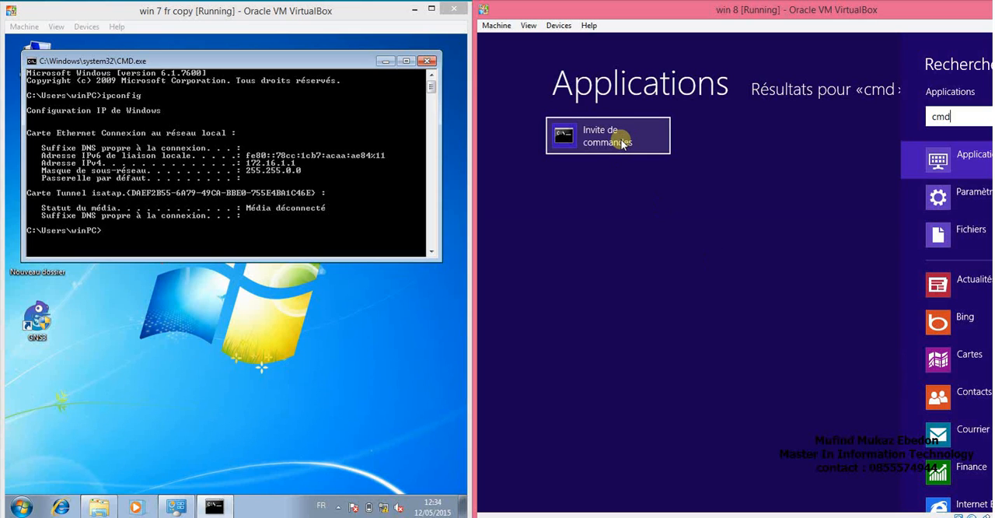
left_click(622, 144)
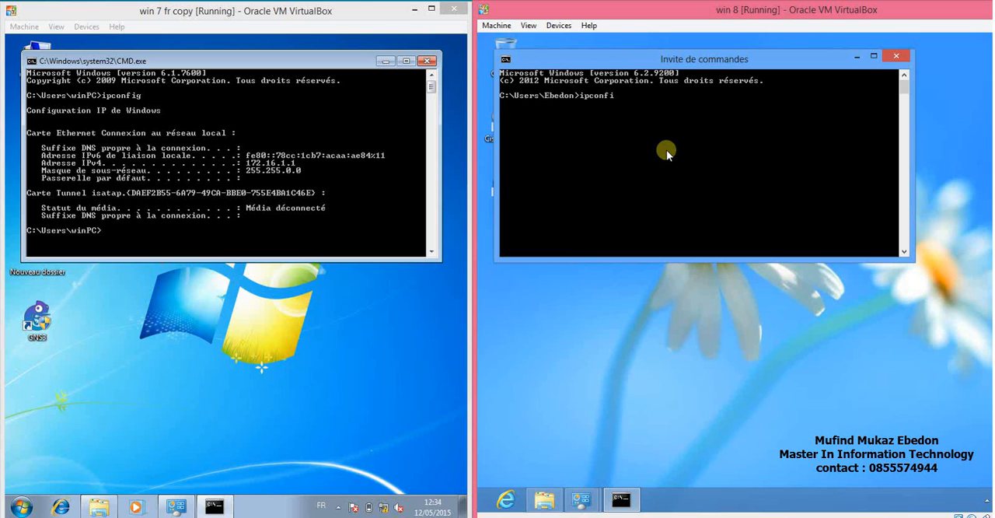
Run ipconfig in the Windows 8 command prompt and ping the Windows 7 machine at 172.16.1.1.
type("ipconfig")
key("Return")
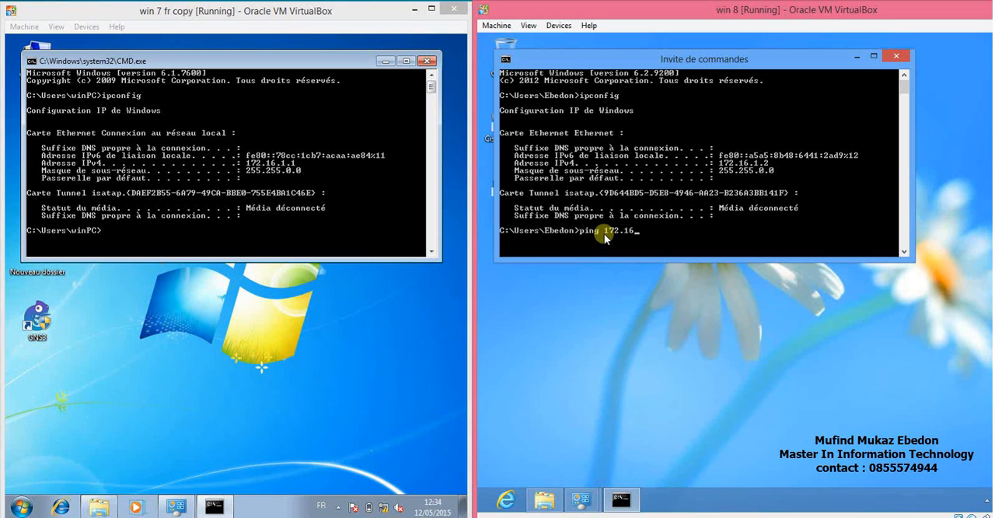
key("Return")
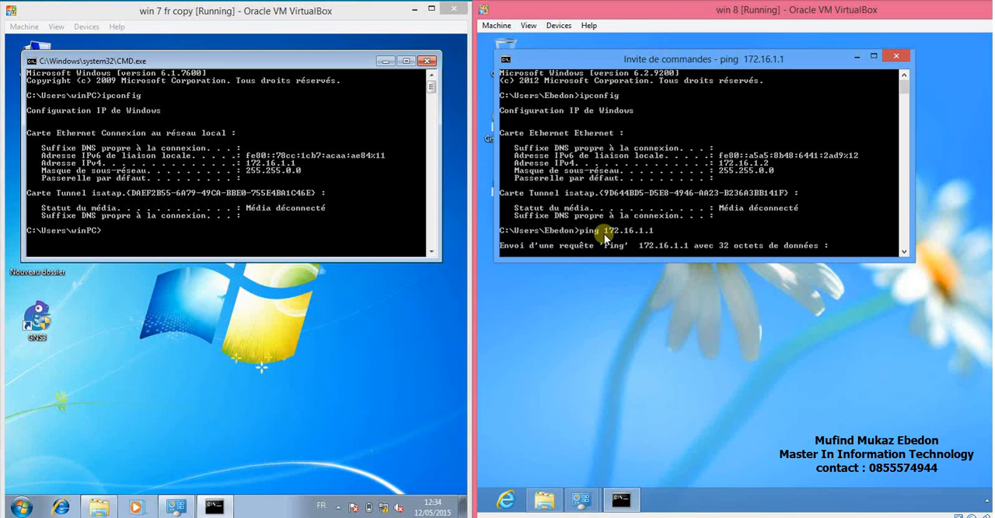
left_click(905, 251)
left_click(905, 251)
left_click(905, 251)
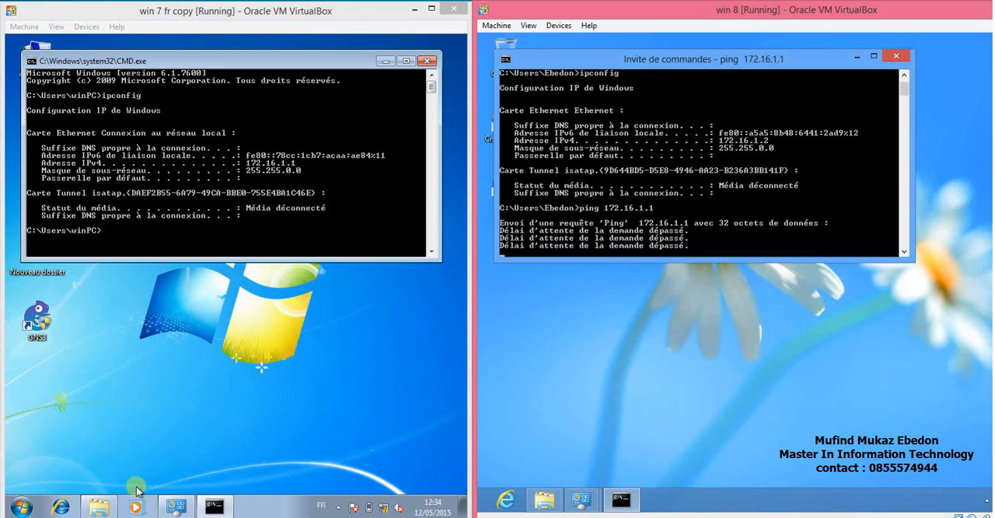
In the Windows 7 machine, open the advanced sharing settings from the network's properties.
left_click(97, 511)
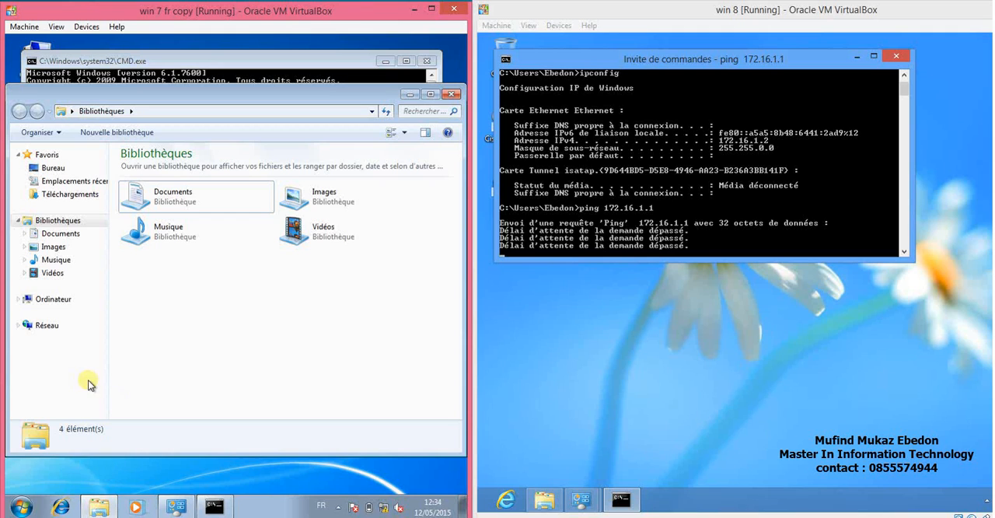
right_click(48, 327)
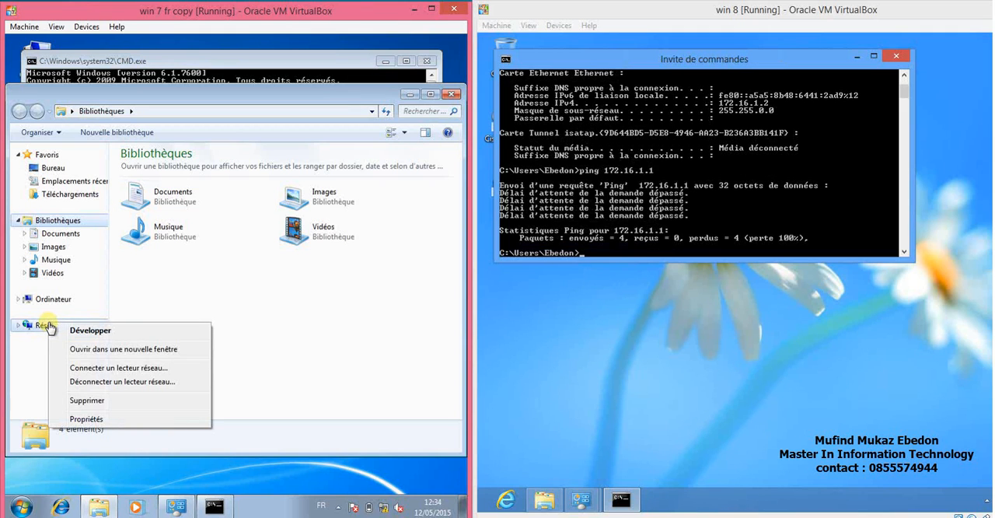
left_click(86, 422)
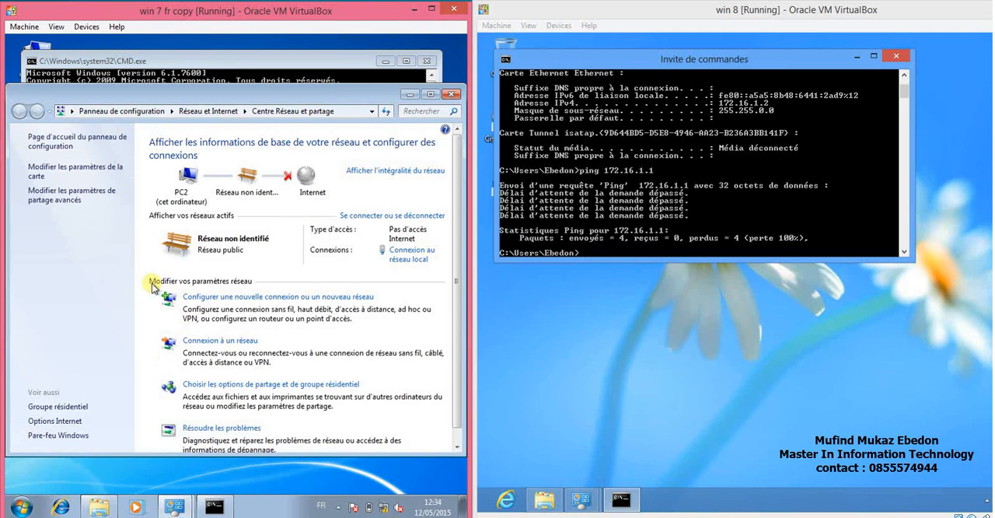
left_click(70, 202)
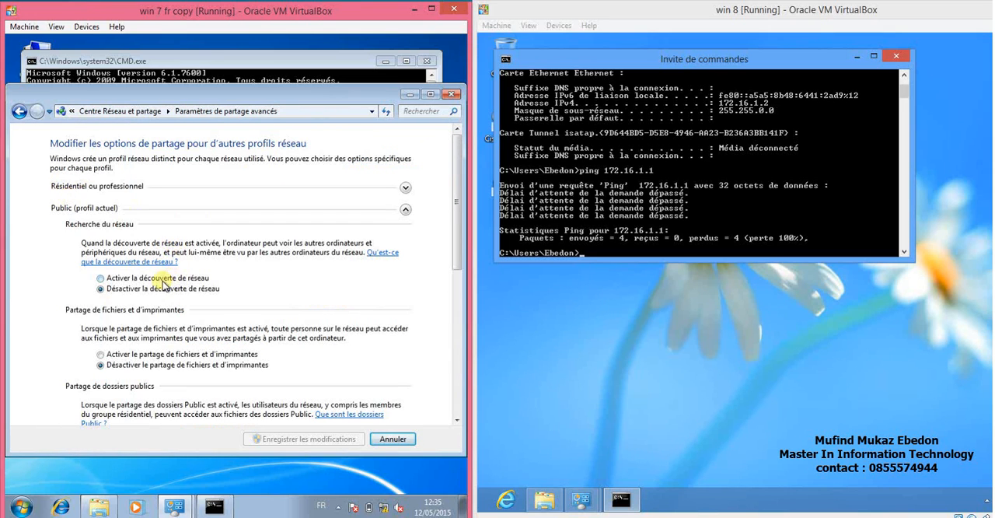
Turn on network discovery and file and printer sharing for the public and home or work profiles in Windows 7, and save the changes.
left_click(161, 279)
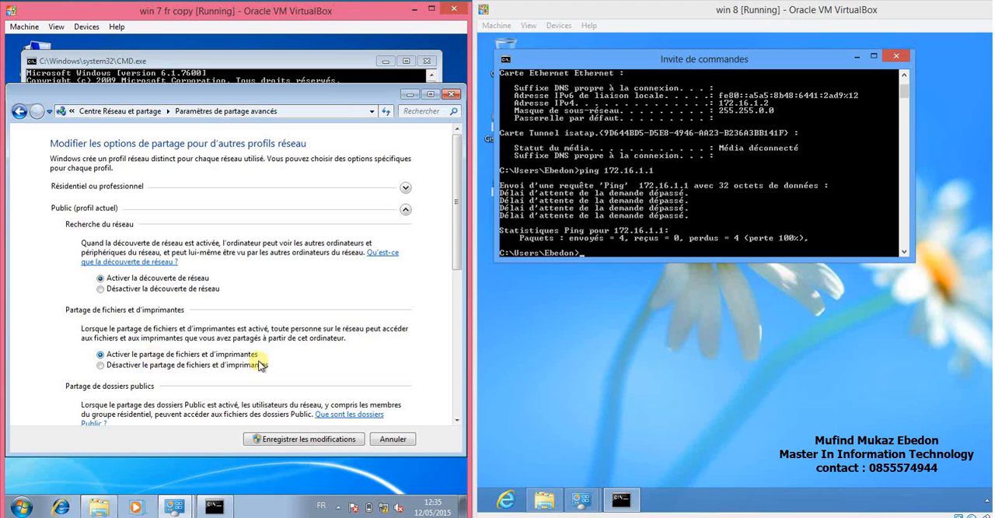
mouse_move(458, 267)
left_mouse_down()
mouse_move(457, 332)
mouse_move(454, 260)
left_mouse_up()
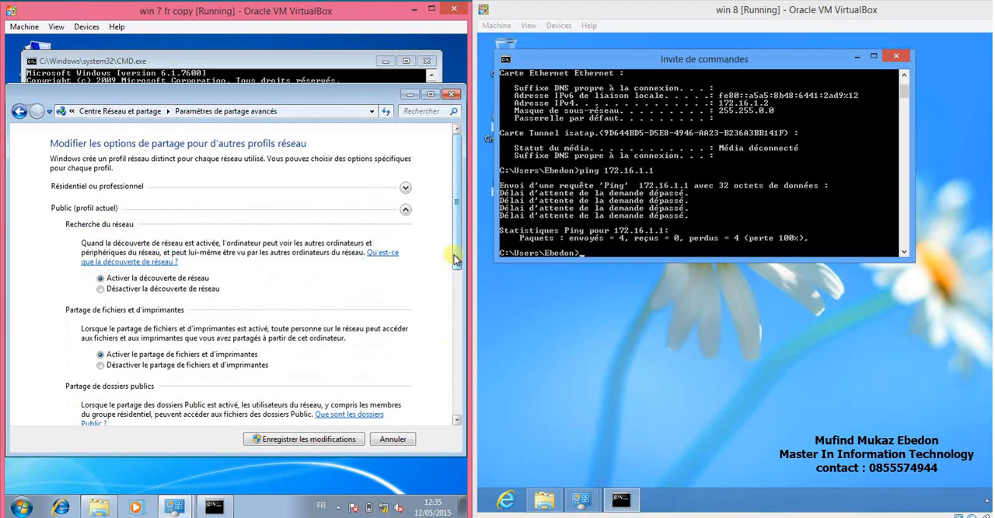
left_click(405, 188)
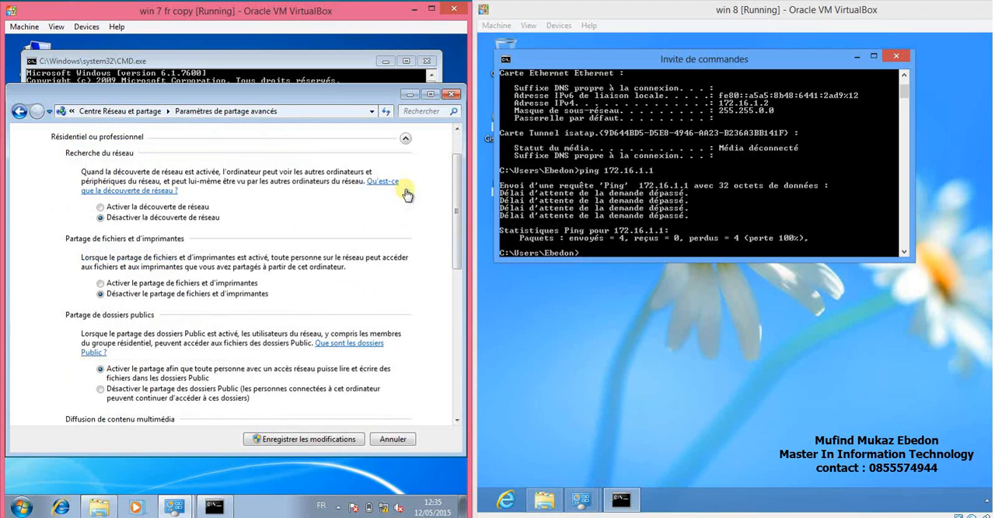
left_click(146, 206)
left_click(145, 285)
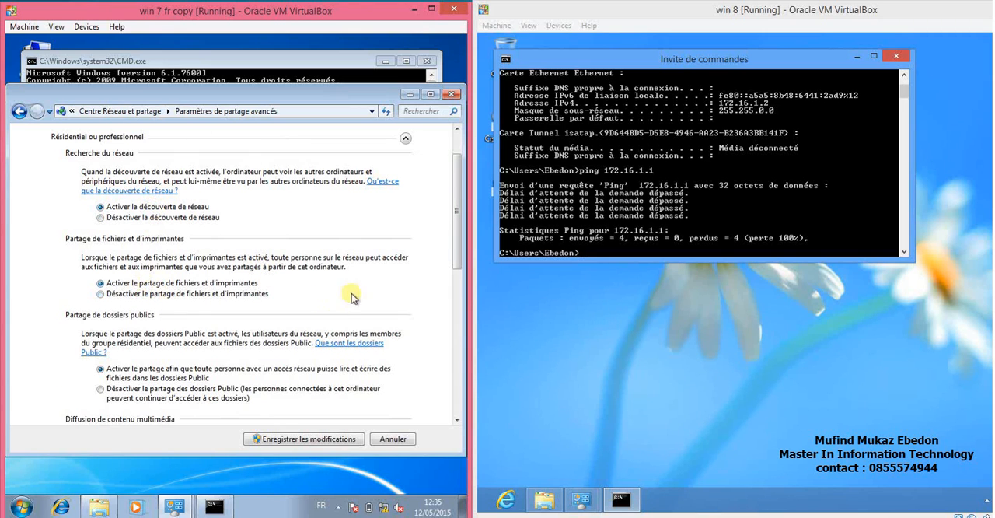
left_click_drag(456, 233, 458, 393)
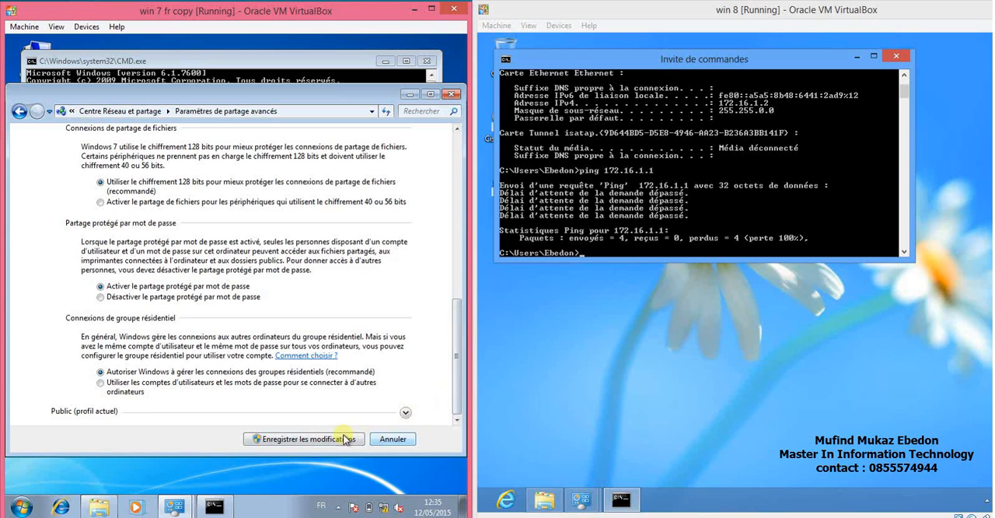
left_click(404, 415)
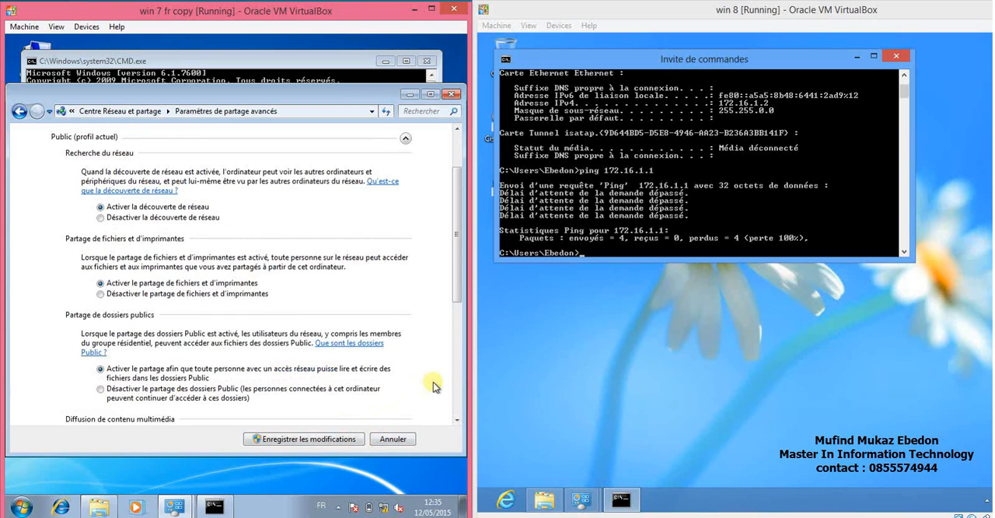
left_click(321, 439)
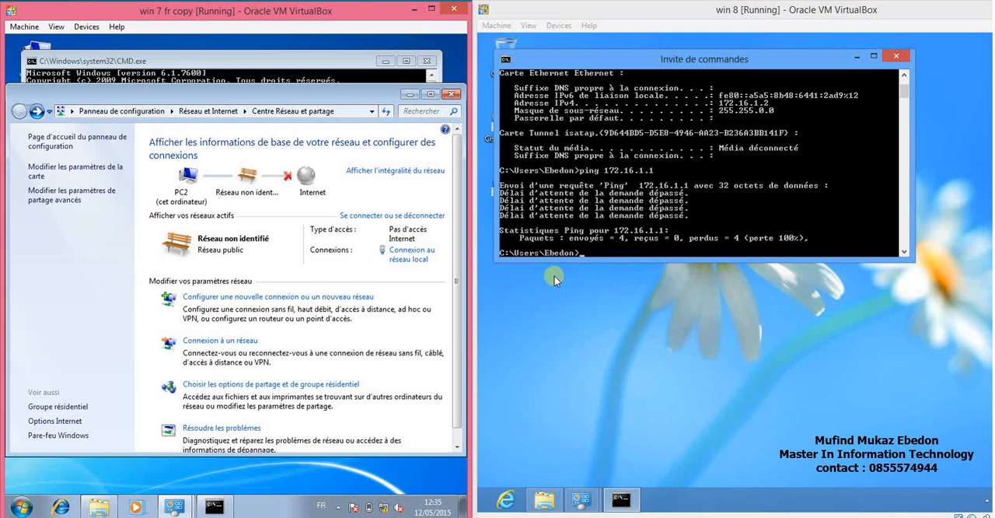
Repeat the ping to 172.16.1.1 from the Windows 8 command prompt.
left_click(620, 249)
key("Up")
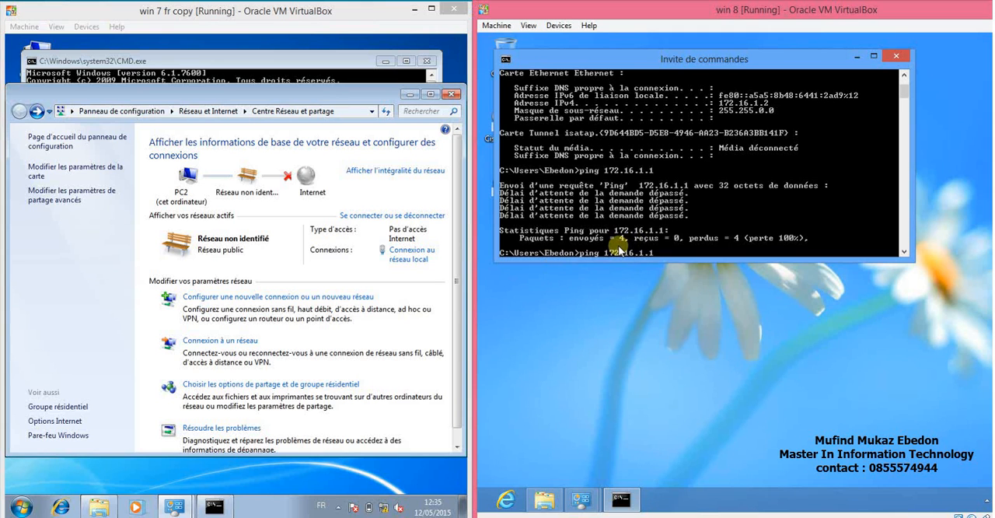
key("Return")
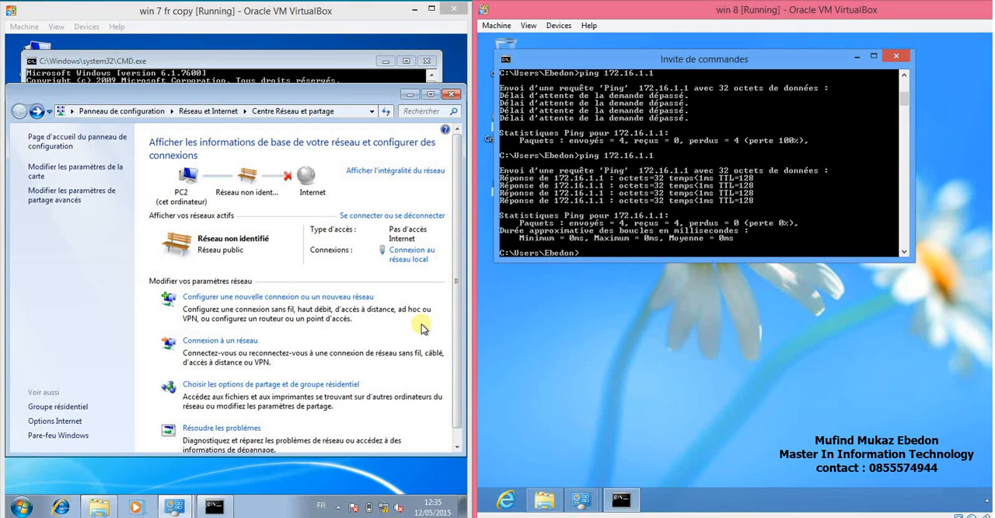
Ping the Windows 8 machine at 172.16.1.2 from the Windows 7 command prompt.
left_click(346, 62)
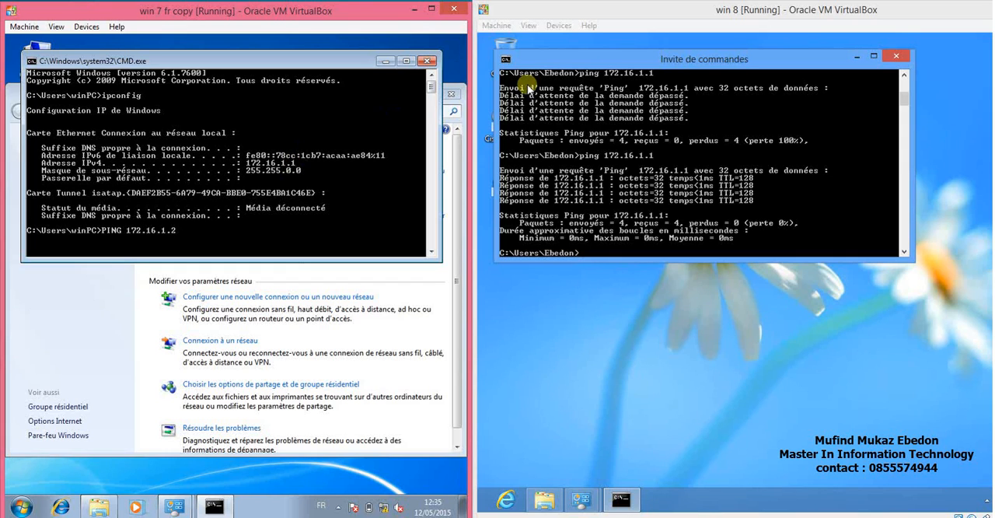
key("Return")
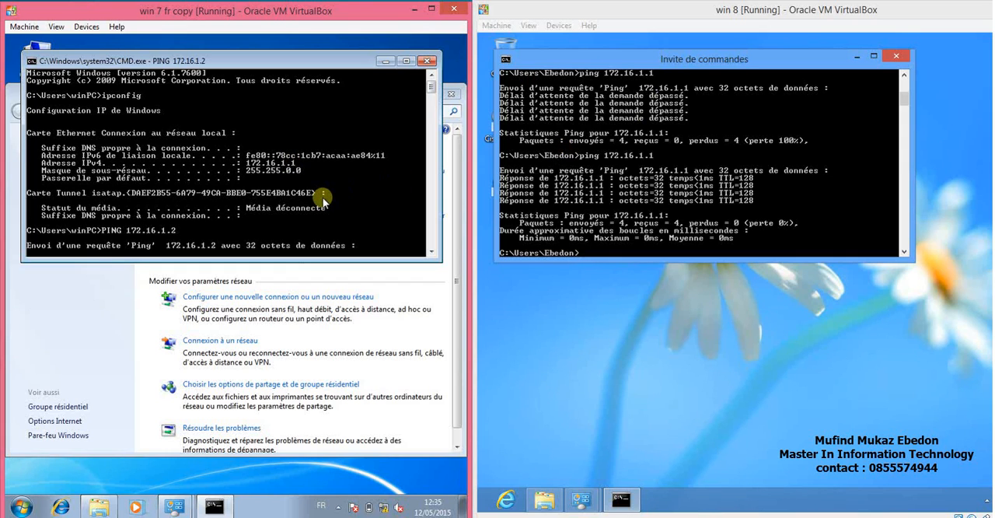
left_click(431, 252)
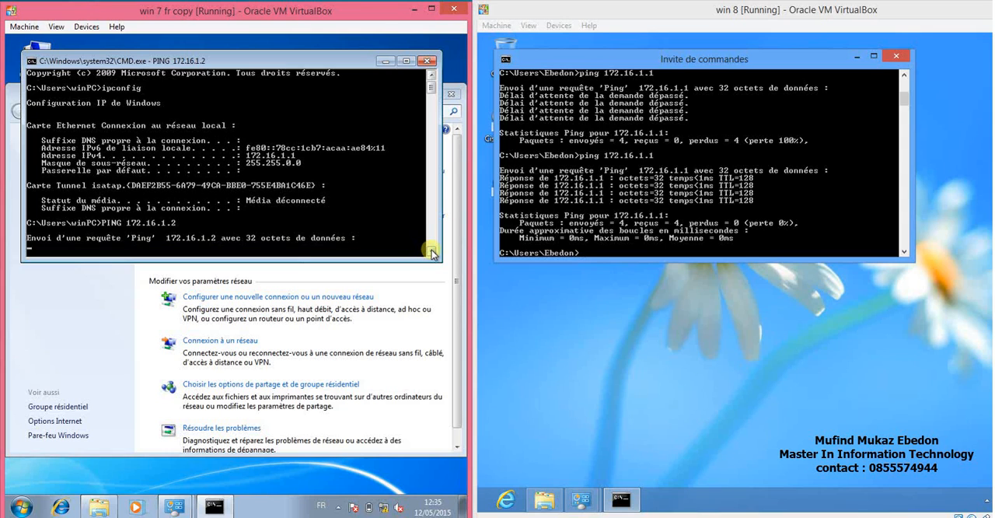
left_click(432, 251)
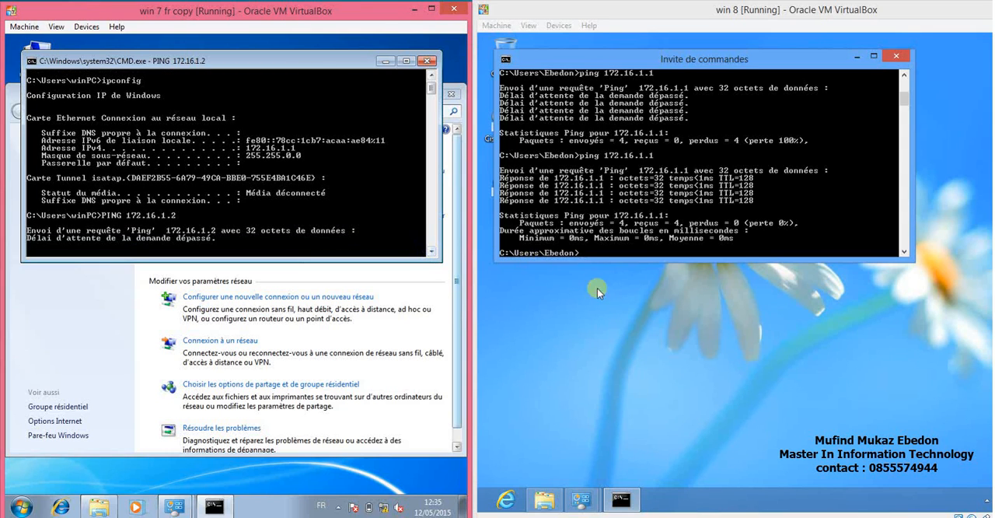
In the Windows 8 machine, open the advanced sharing settings from the network's properties.
left_click(546, 506)
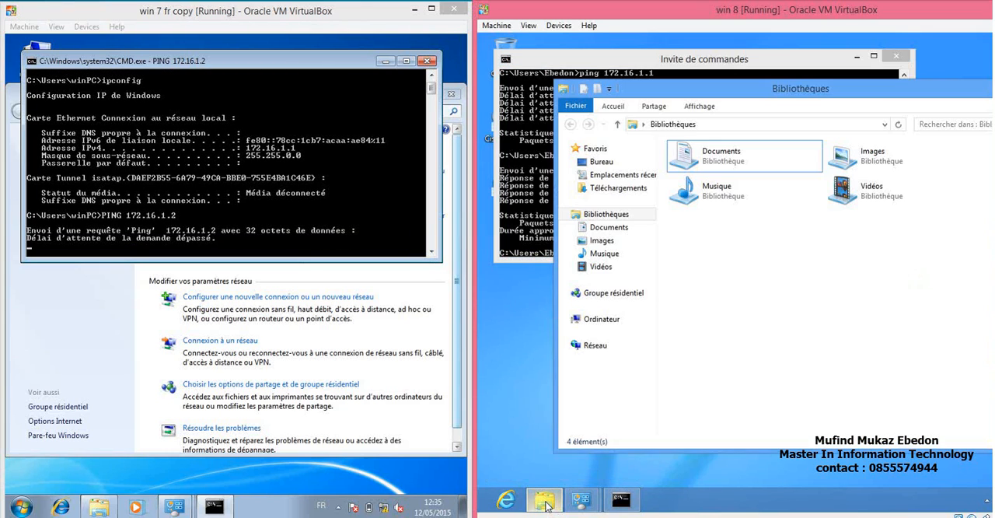
right_click(598, 350)
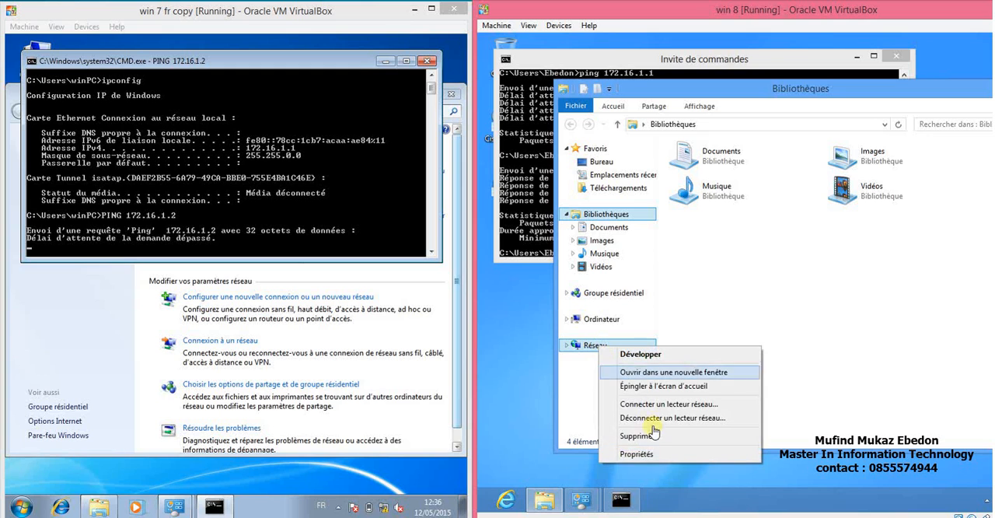
left_click(633, 454)
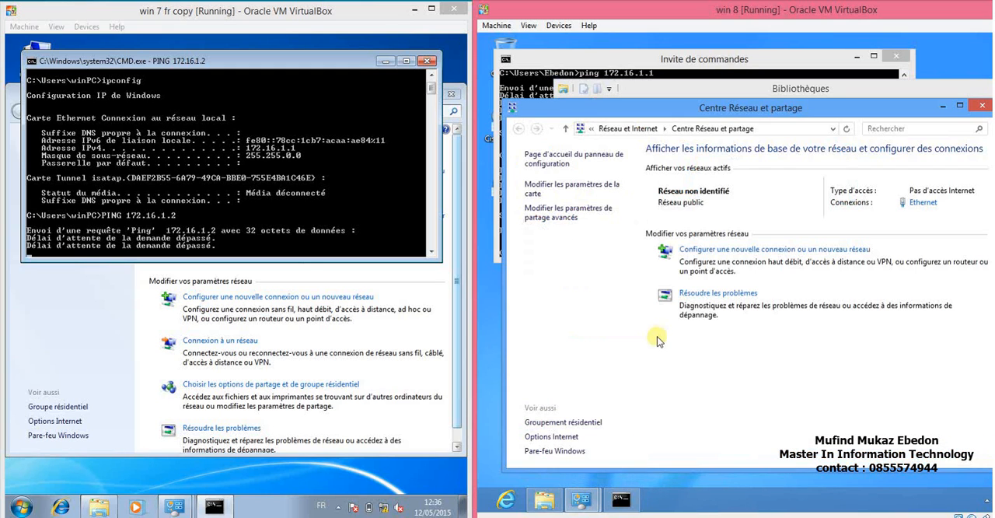
left_click(548, 214)
Turn on network discovery and file and printer sharing for the guest or public profile in Windows 8, and review the all-networks options.
left_click(630, 286)
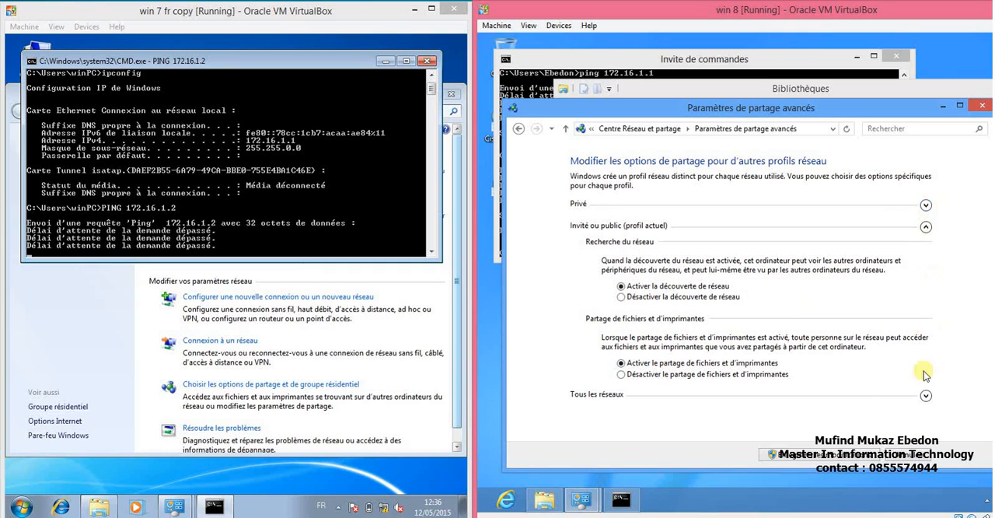
left_click(926, 395)
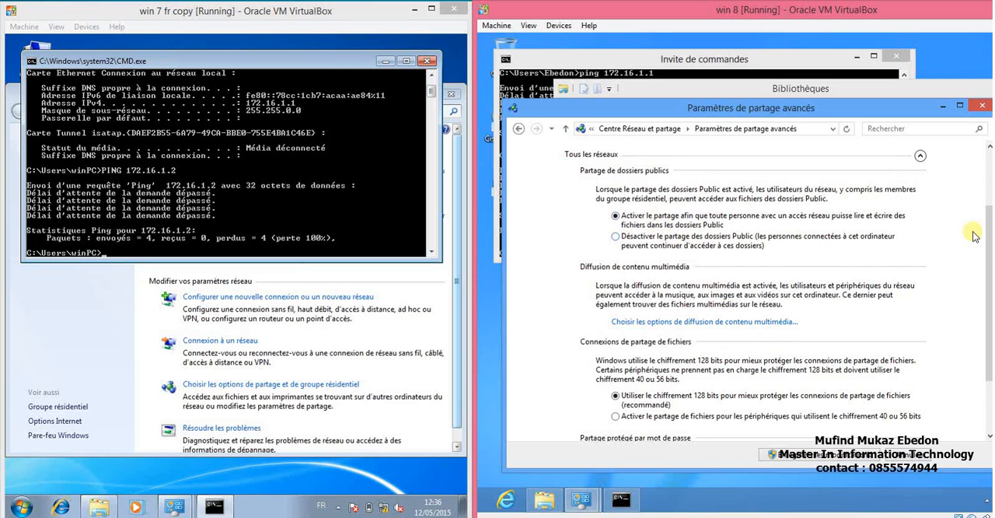
left_click_drag(989, 230, 984, 161)
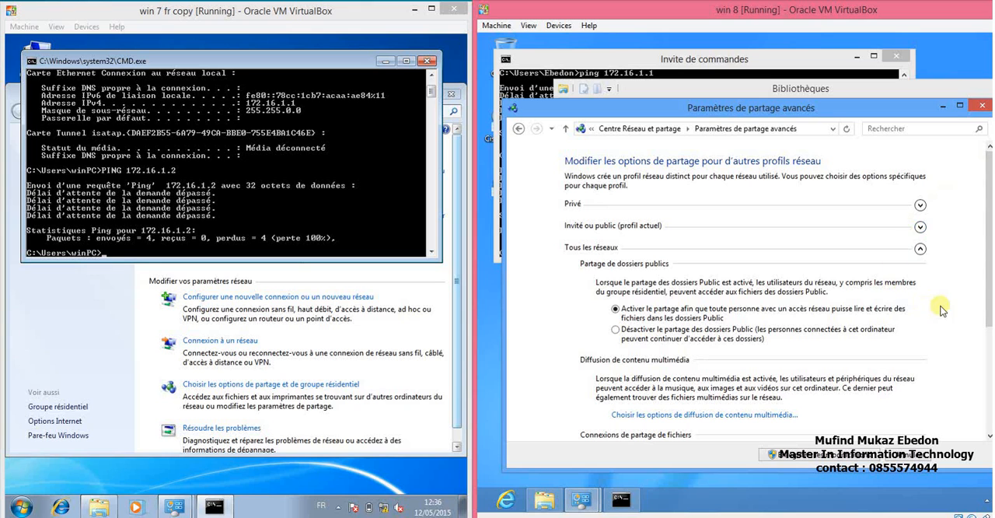
left_click_drag(990, 310, 984, 290)
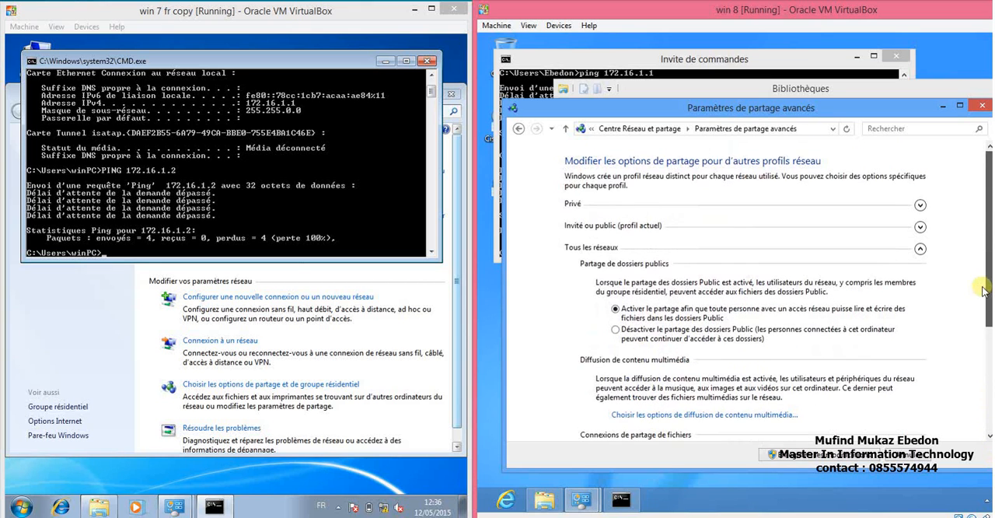
Turn on network discovery and file and printer sharing for the private profile in Windows 8, and save the changes.
left_click(920, 195)
left_click(703, 241)
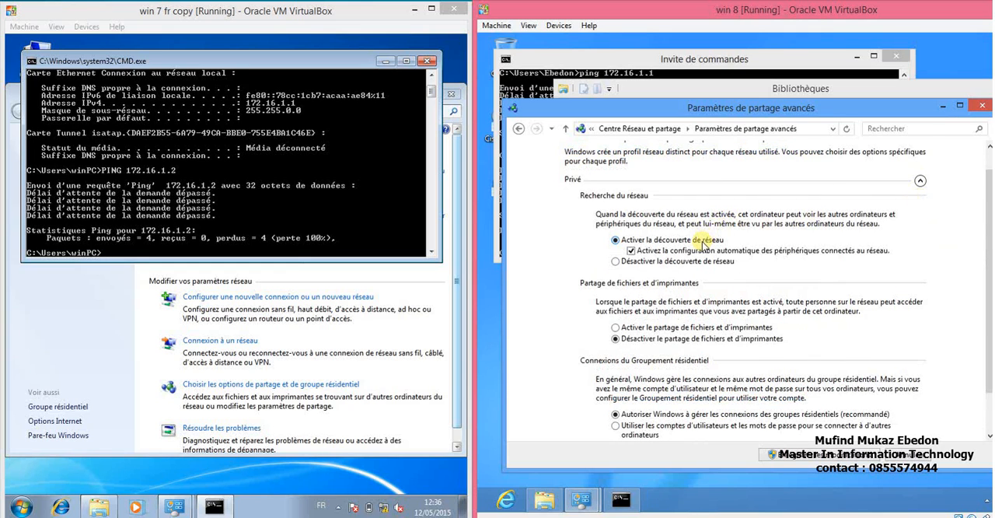
left_click(627, 330)
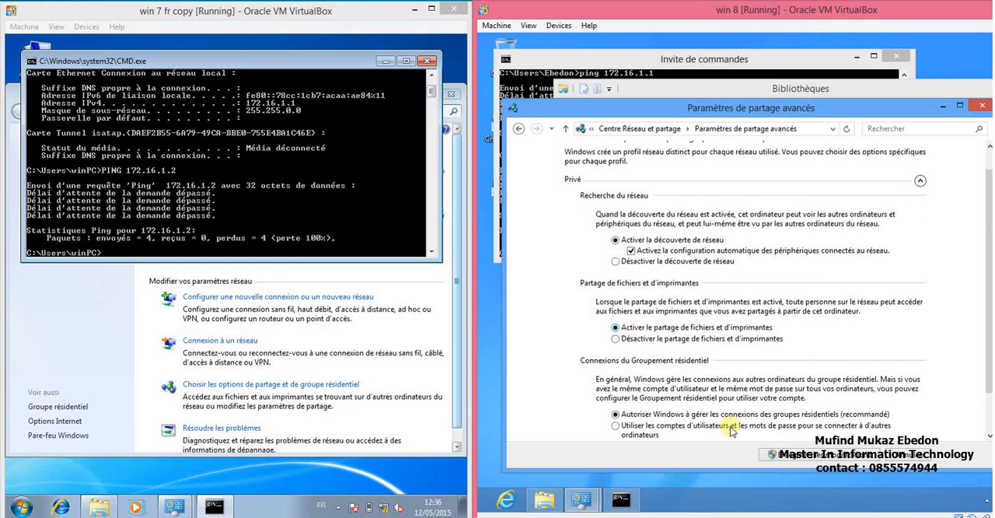
left_click(812, 457)
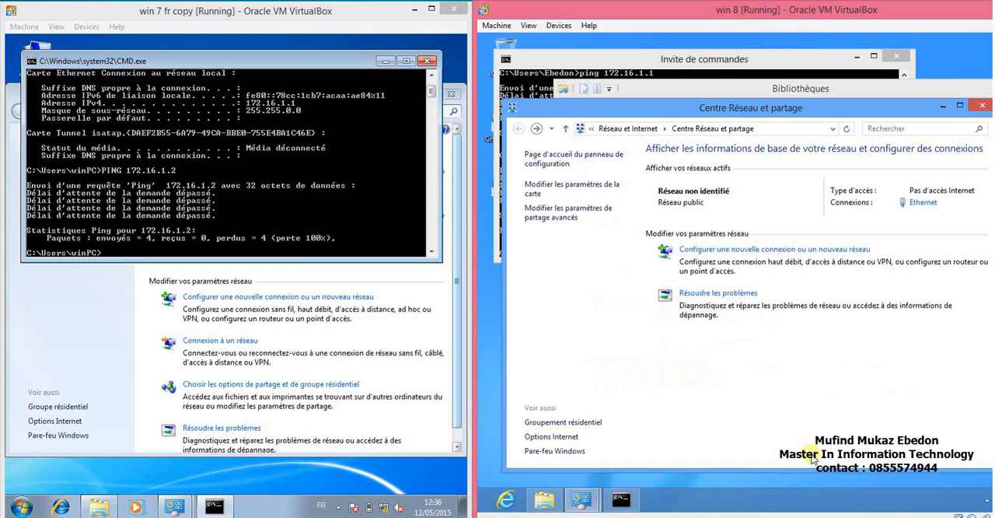
Repeat the ping to 172.16.1.2 from the Windows 7 command prompt.
left_click(271, 235)
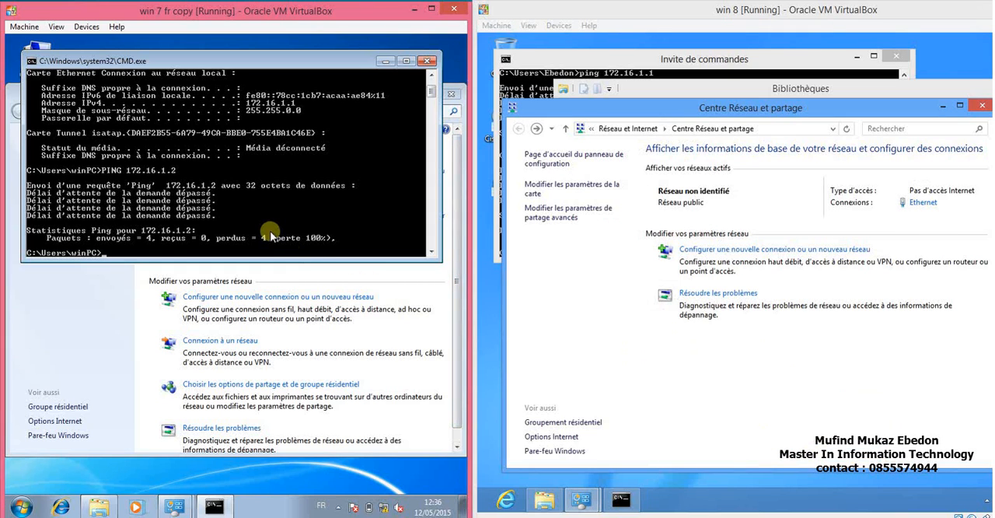
key("Up")
key("Return")
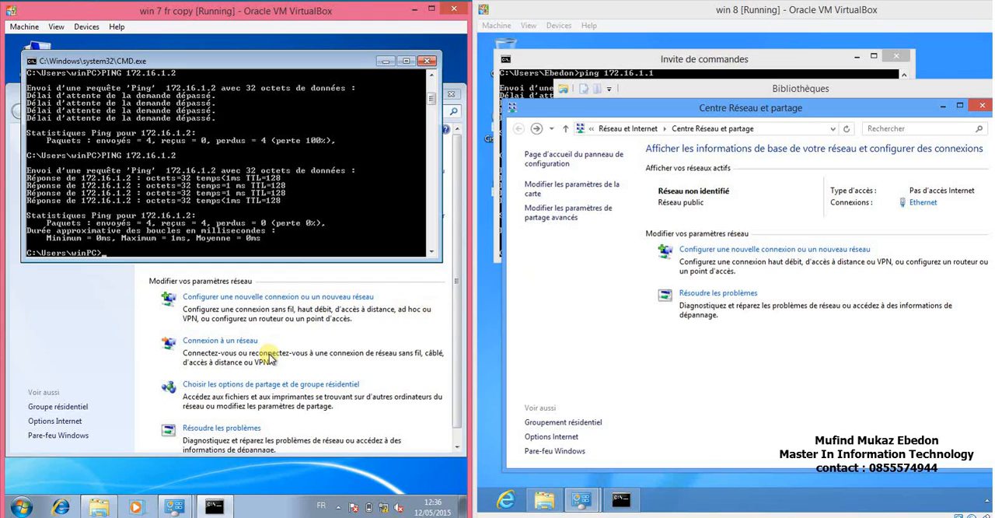
Display the computers on the network in the file explorer of both the Windows 7 and Windows 8 machines.
left_click(98, 511)
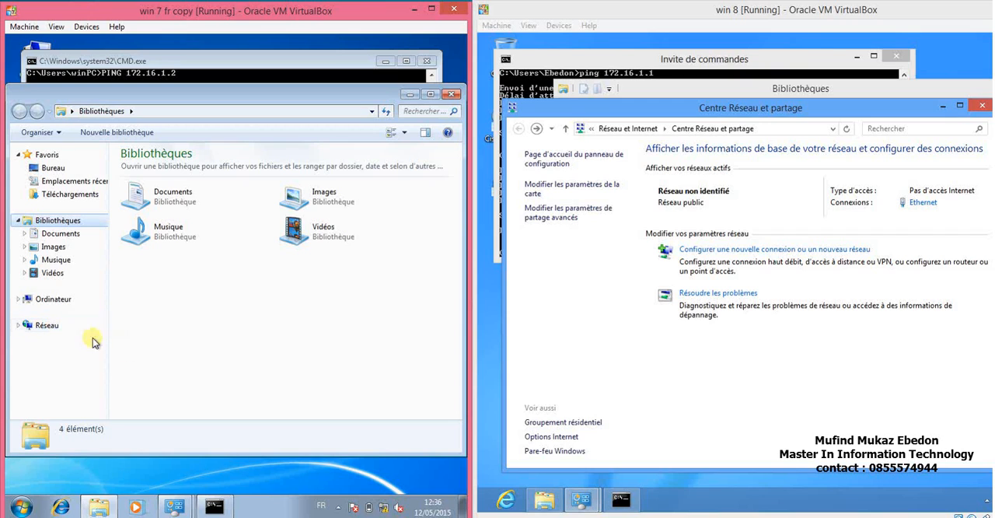
left_click(54, 328)
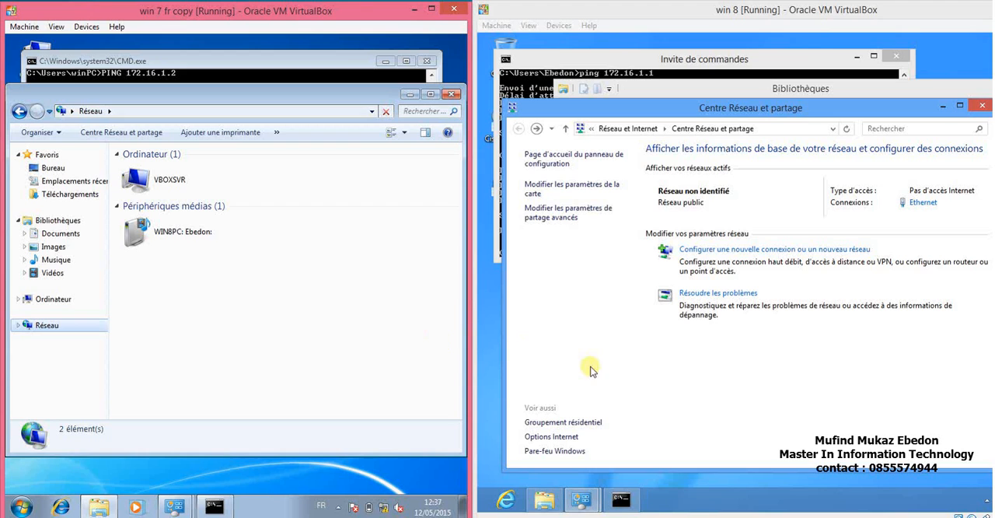
left_click(544, 499)
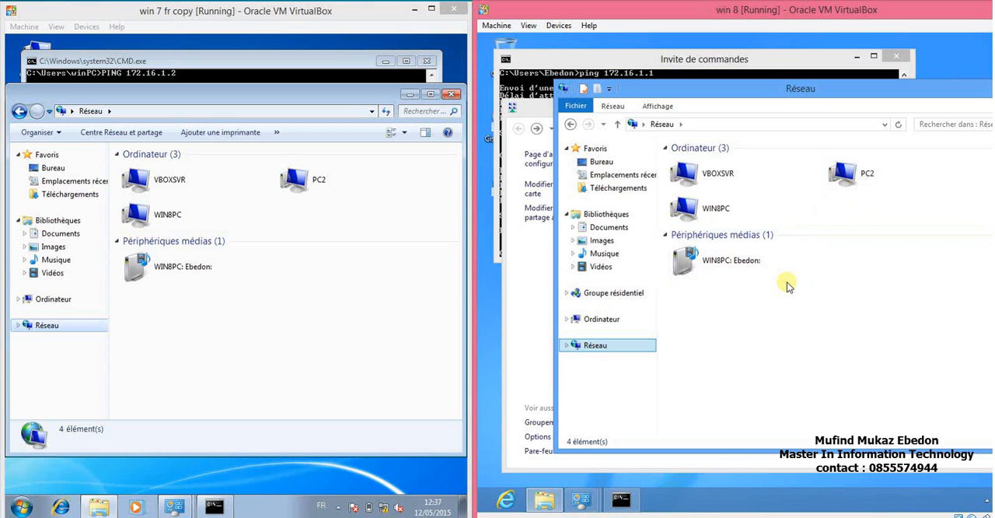
left_click(293, 303)
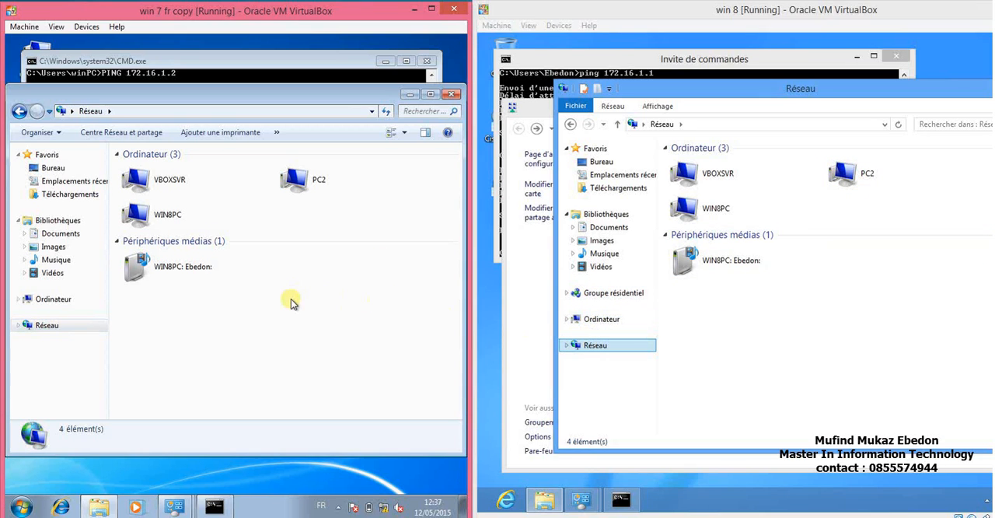
Open WIN8PC from the Windows 7 network view, and bring up the Windows 8 Start screen to check the account name.
double_click(165, 218)
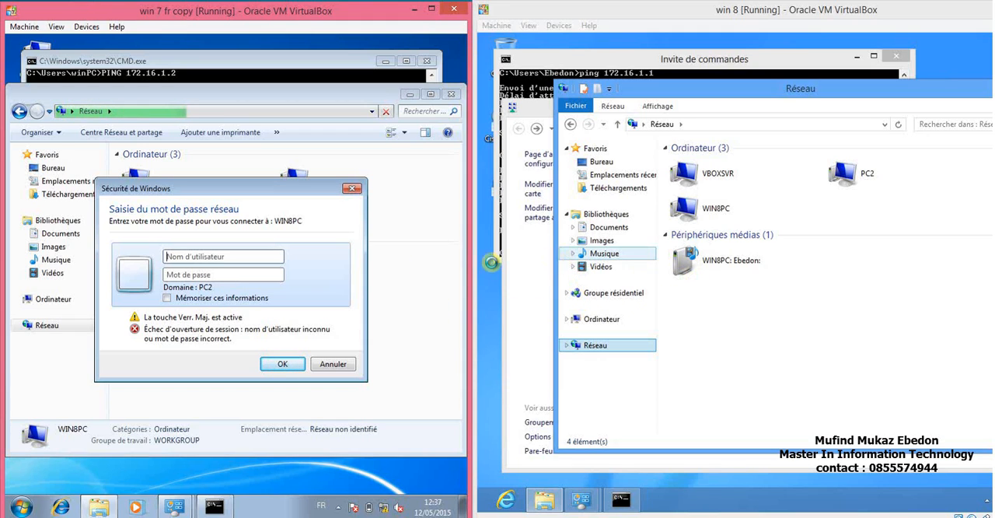
left_click(215, 255)
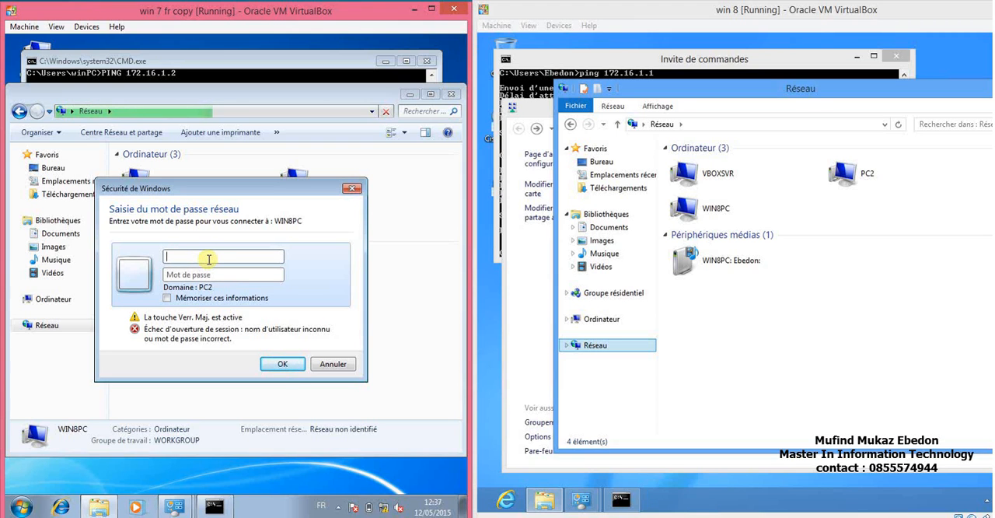
left_click(721, 381)
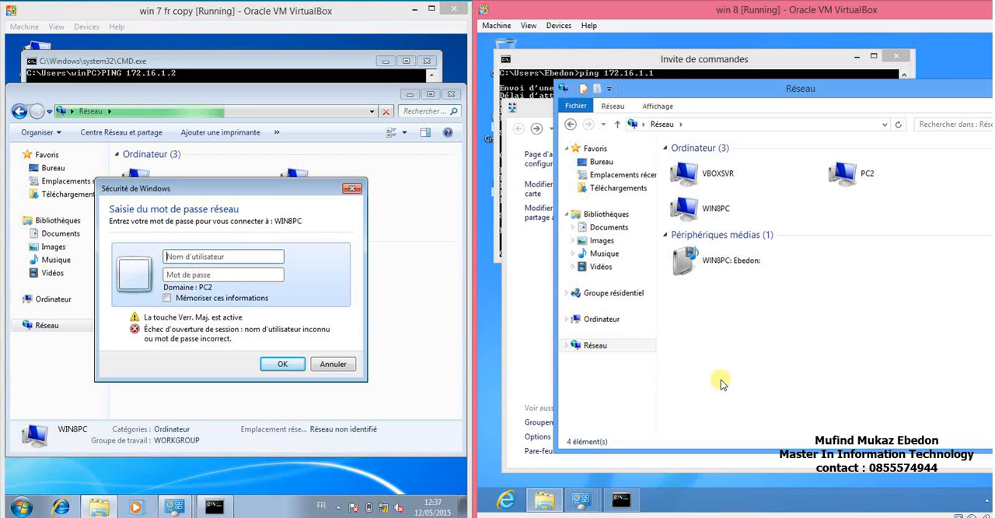
key("super")
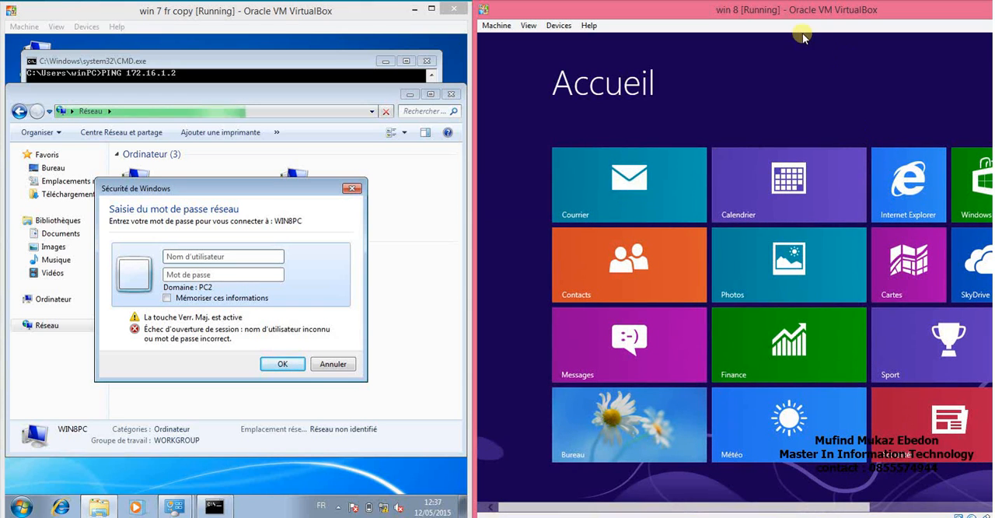
mouse_move(768, 17)
left_mouse_down()
mouse_move(671, 16)
mouse_move(765, 18)
left_mouse_up()
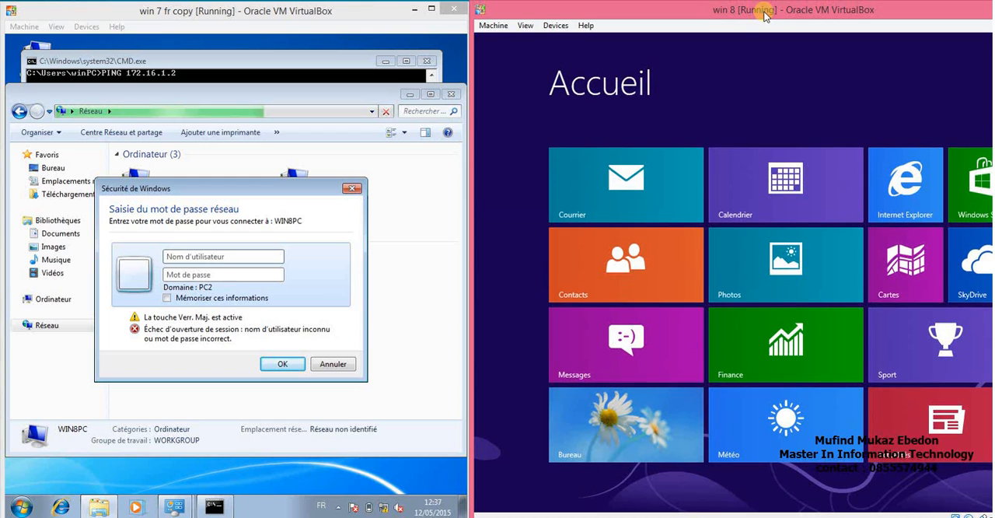
Sign in to WIN8PC from Windows 7 by entering the Windows 8 account's user name and password.
left_click(256, 254)
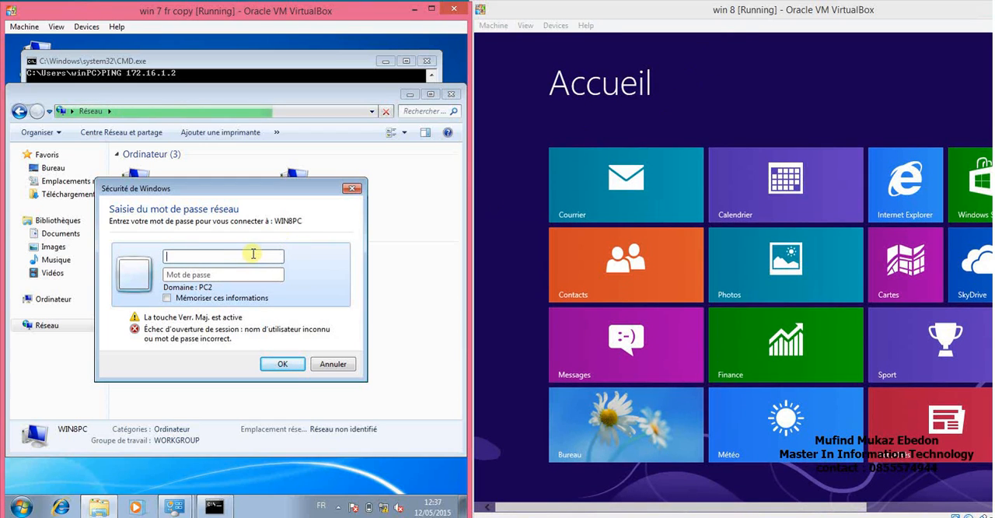
key("Caps_Lock")
type("ebe")
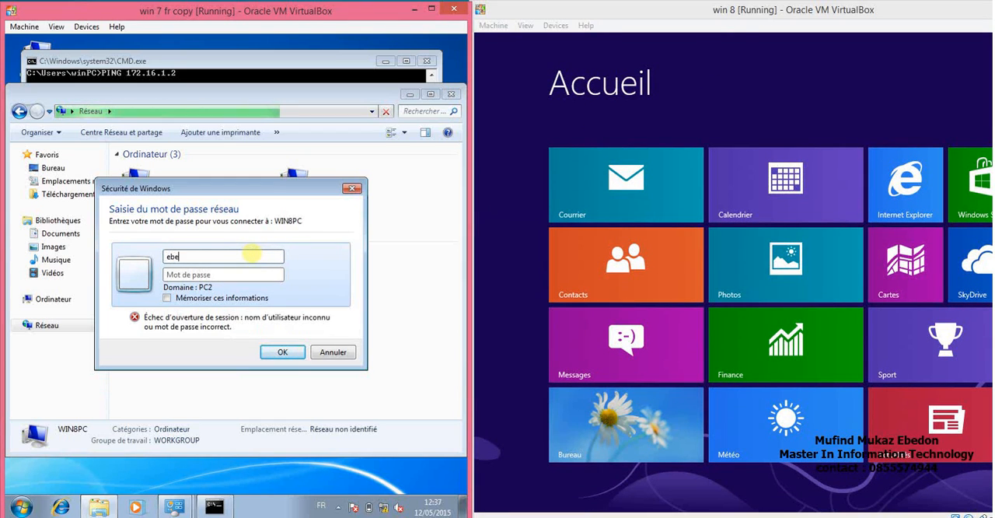
type("don********")
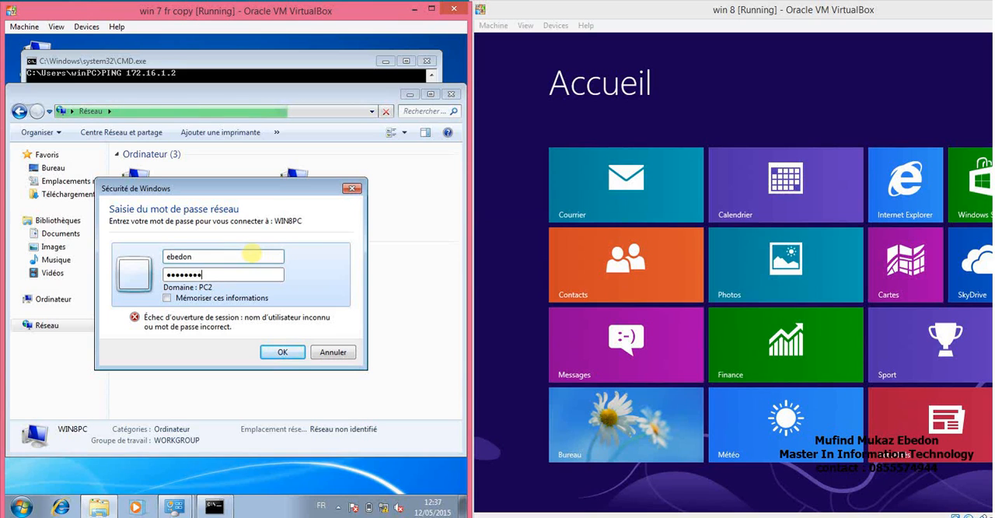
left_click(282, 352)
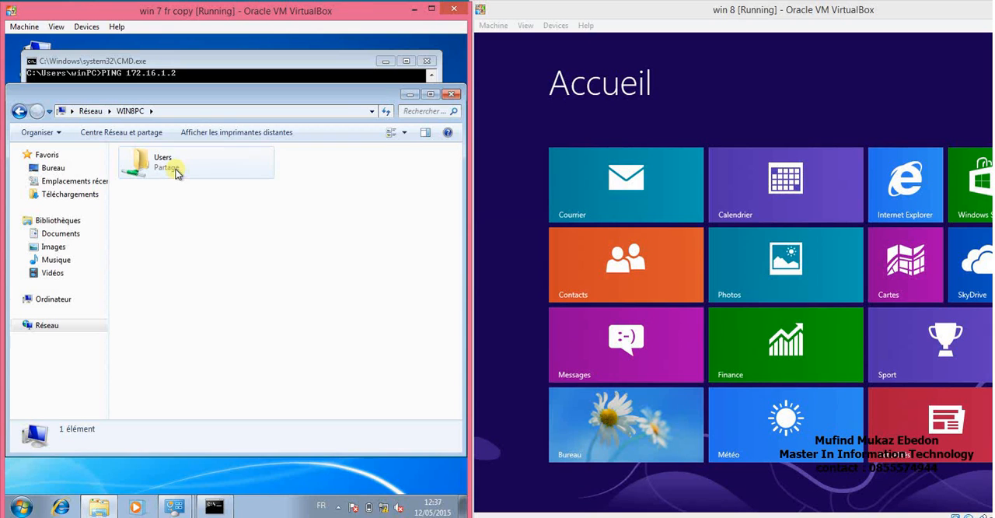
Return Windows 8 to its desktop, and from Windows 7 open the user's Bureau folder inside the WIN8PC Users share.
left_click(597, 448)
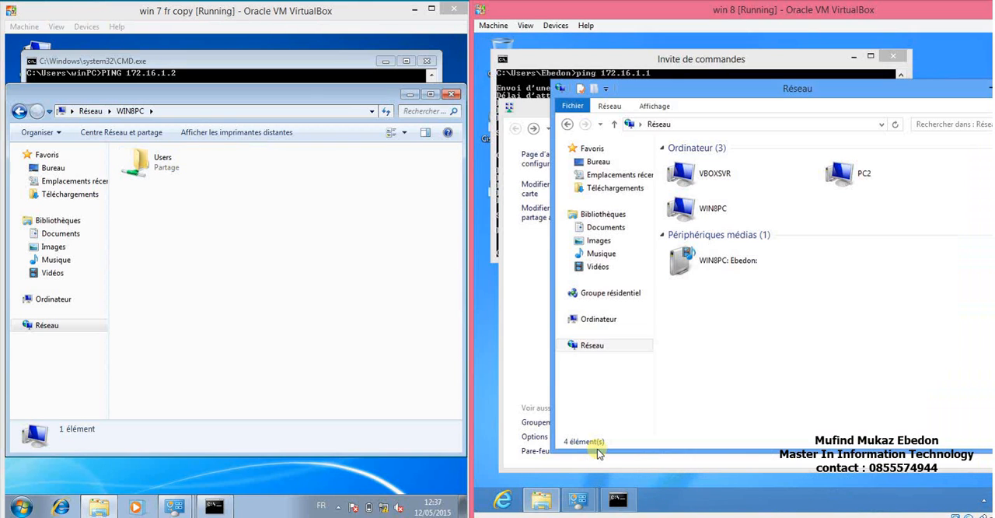
left_click(163, 169)
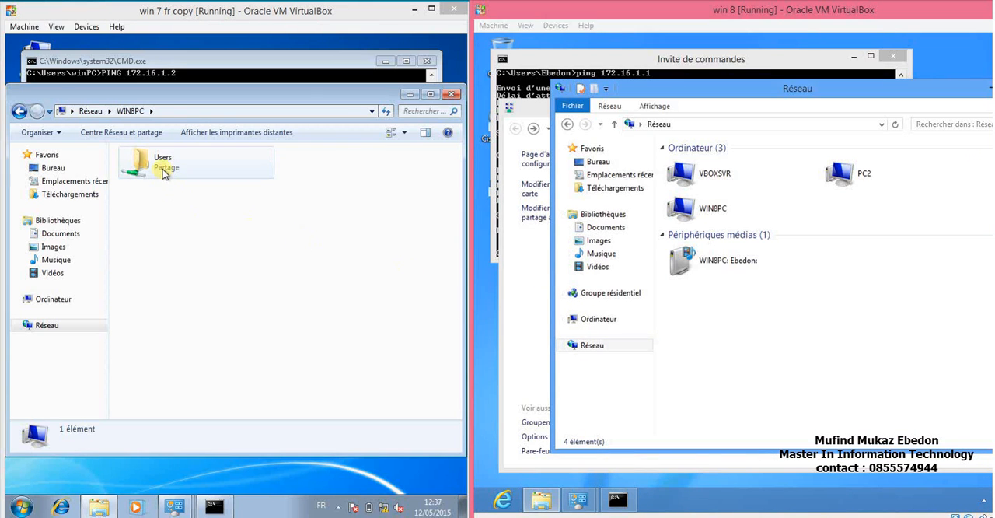
double_click(164, 171)
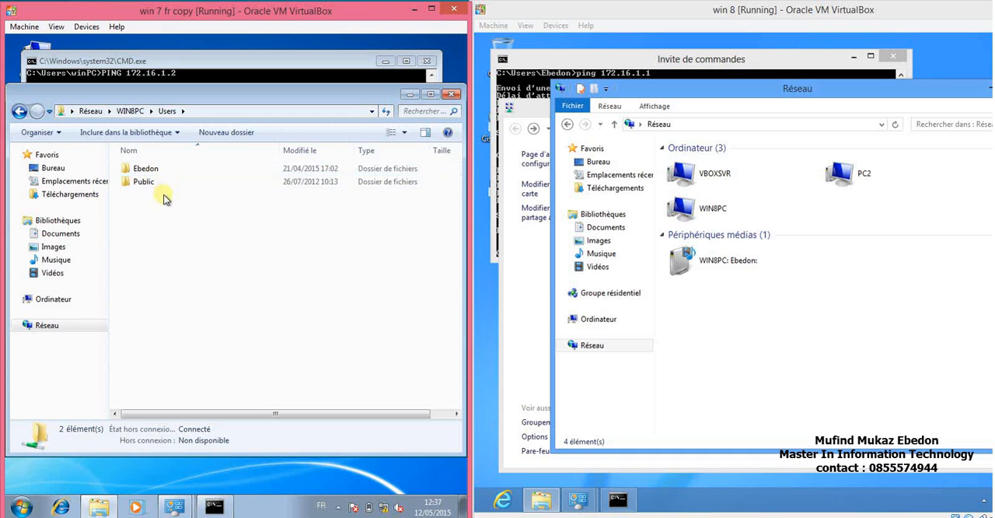
double_click(148, 170)
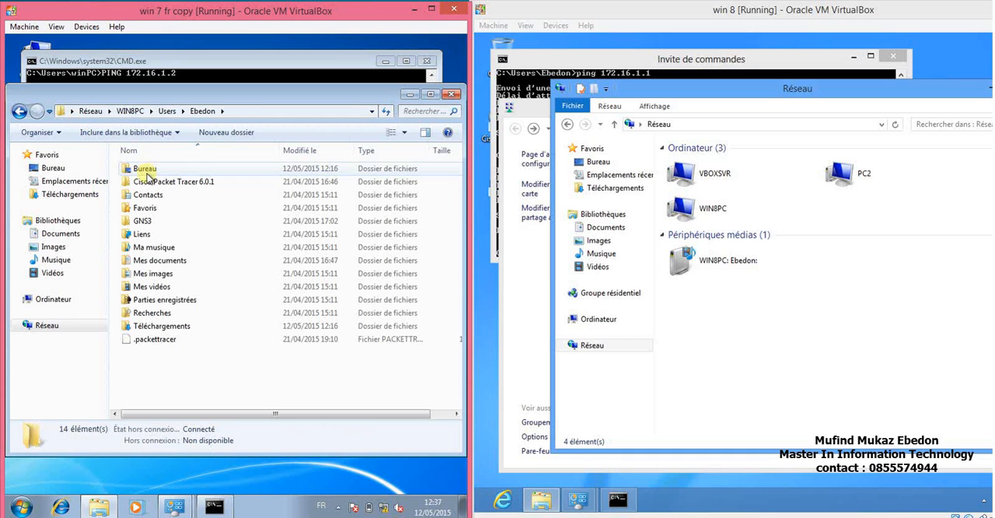
double_click(143, 169)
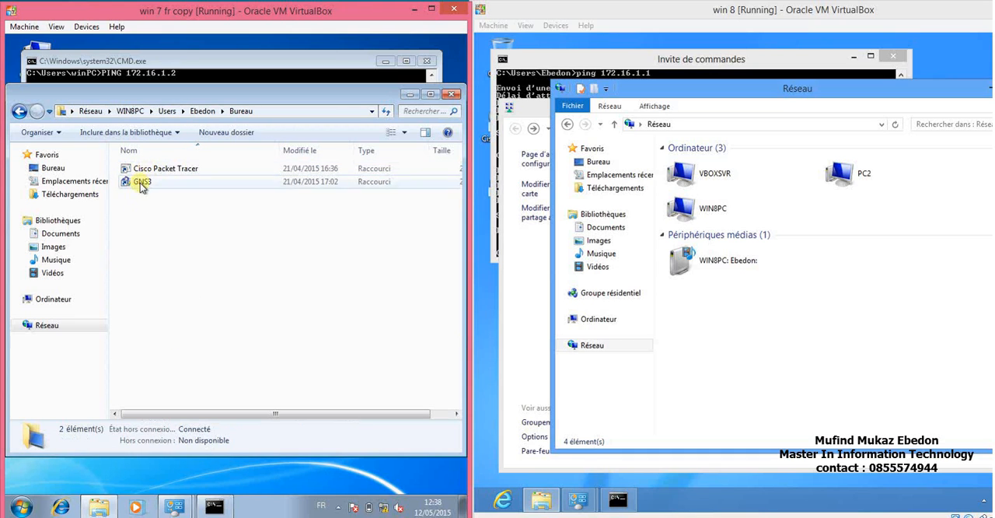
From Windows 7, create a folder named test in the shared Bureau folder of WIN8PC.
right_click(161, 240)
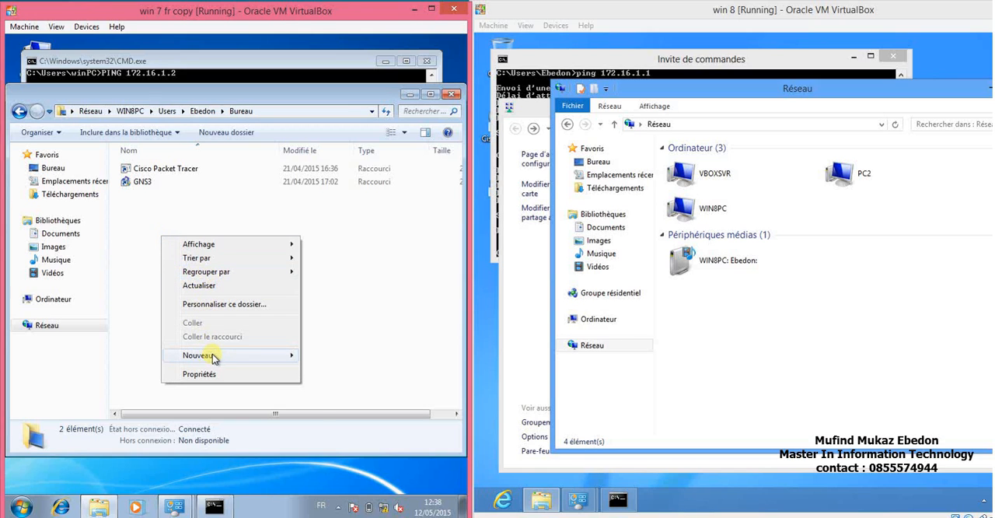
mouse_move(225, 358)
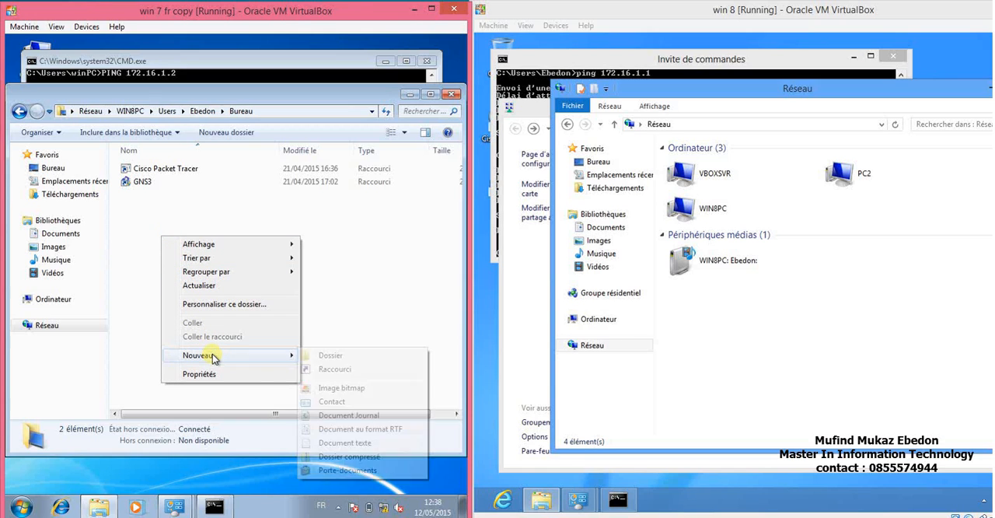
left_click(327, 357)
type("test")
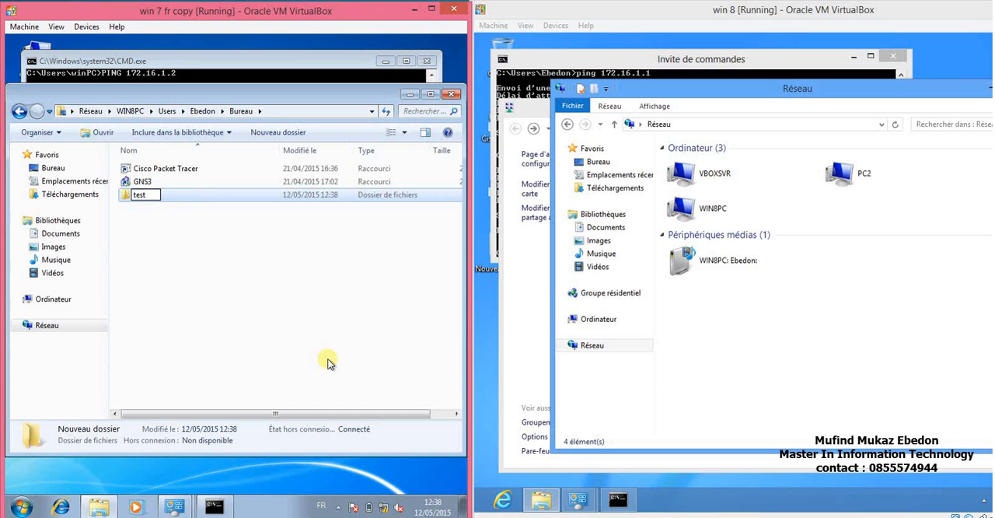
key("Return")
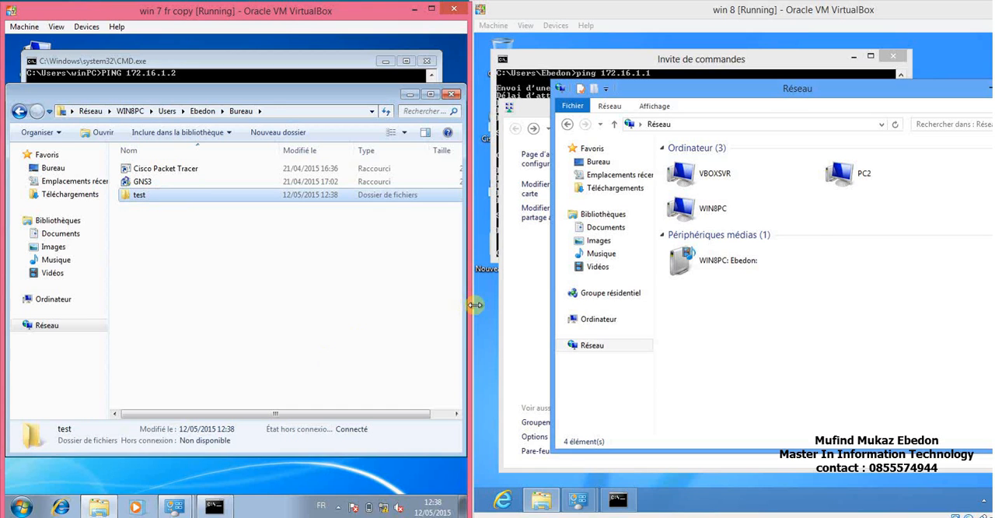
Minimize the network, network center and command prompt windows on Windows 8 to uncover its desktop.
left_click(987, 89)
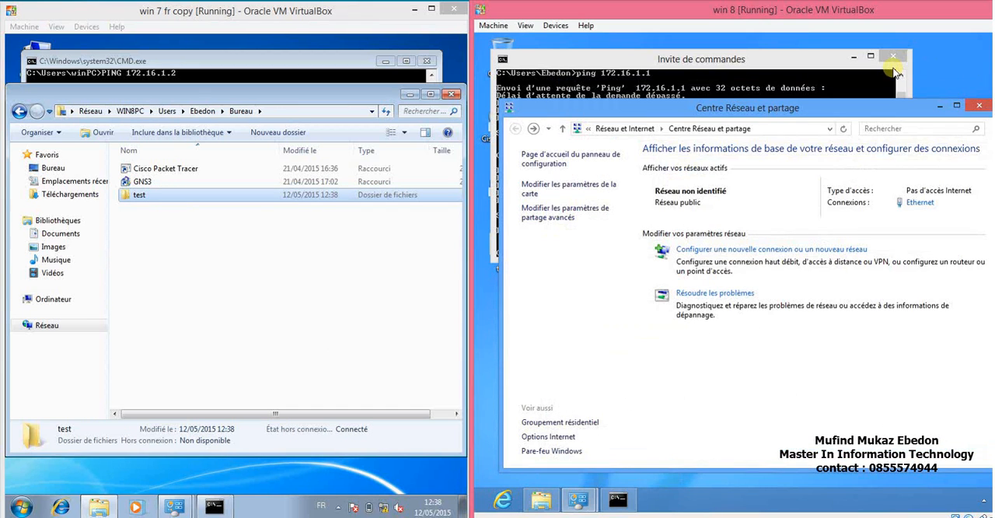
left_click(941, 109)
left_click(856, 57)
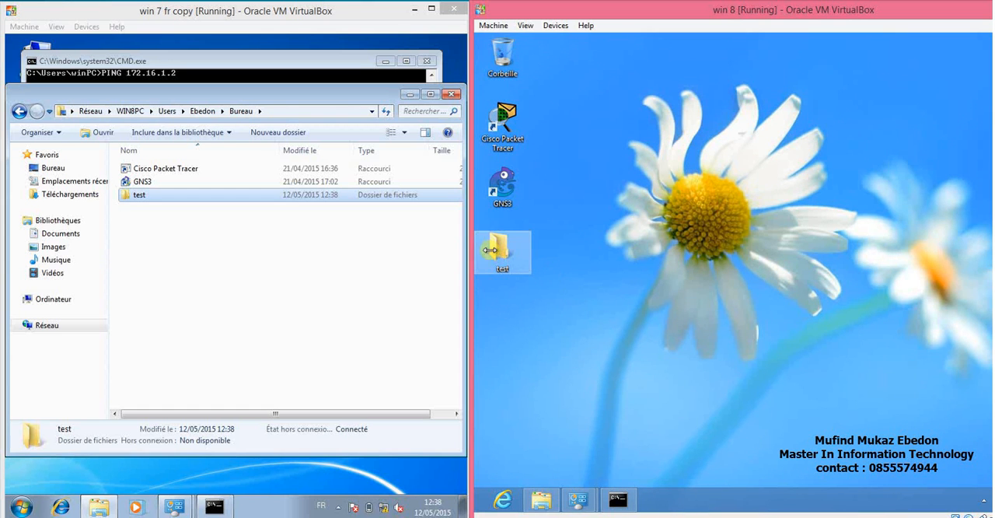
From Windows 7, open the shared test folder and create a text document named connection inside it.
double_click(242, 199)
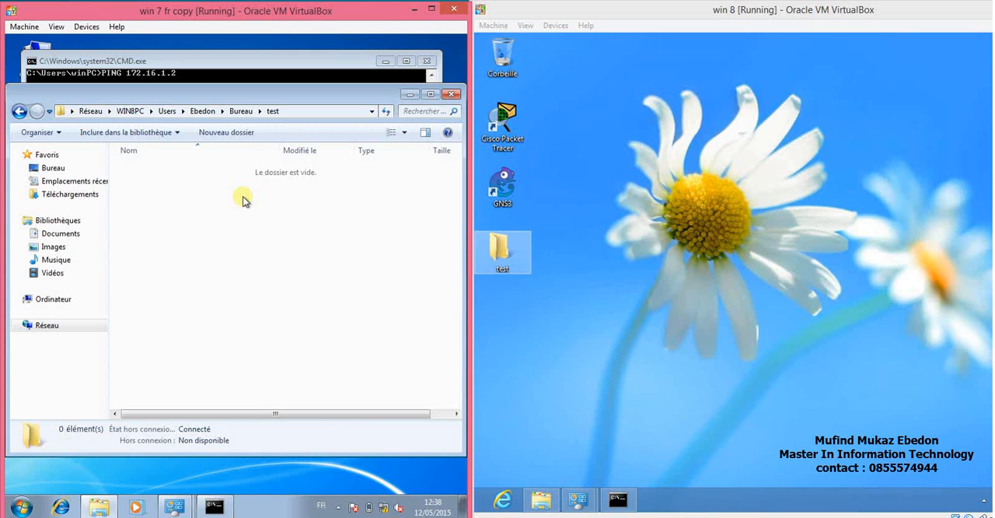
right_click(242, 198)
mouse_move(294, 330)
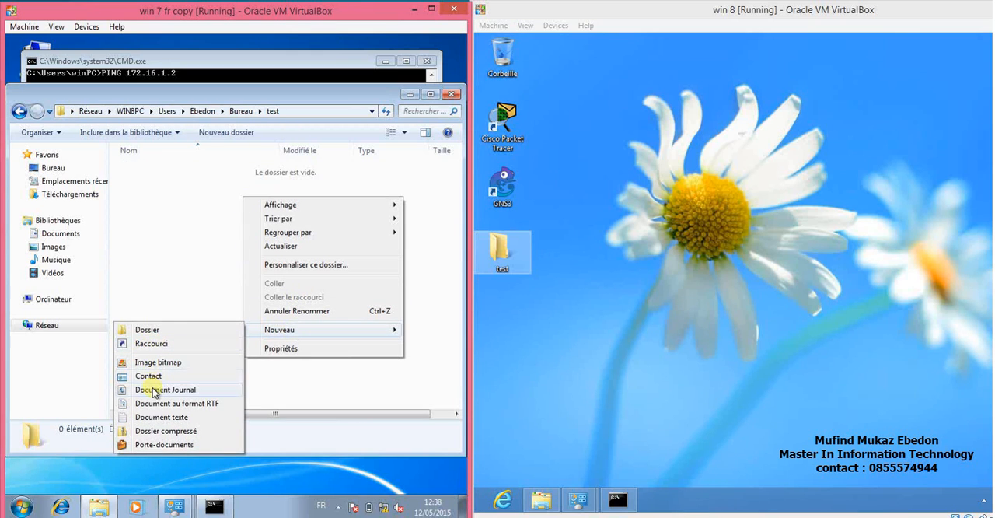
left_click(155, 418)
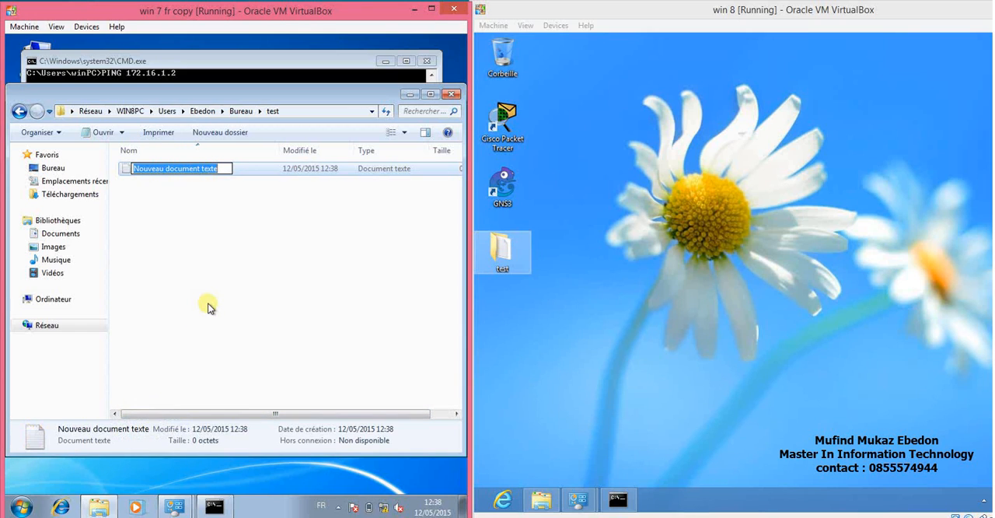
type("connection")
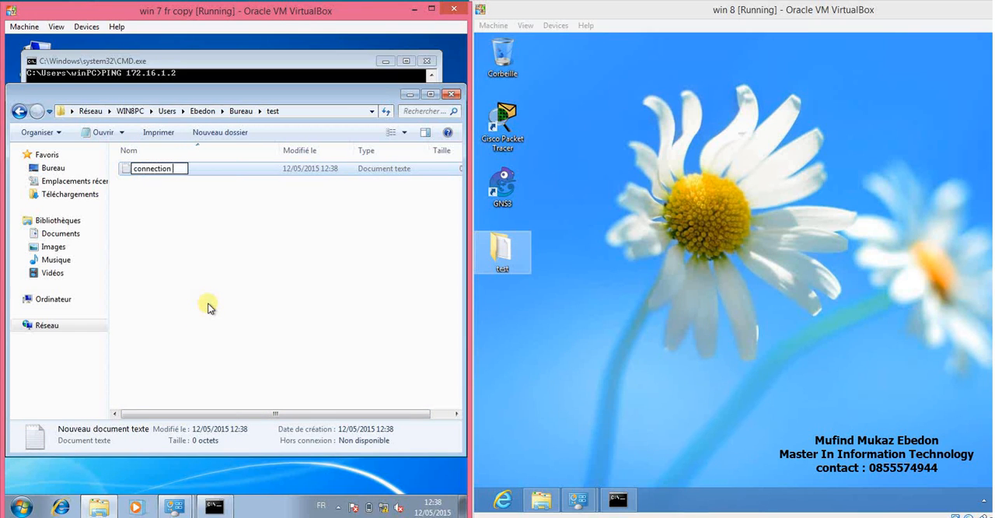
key("Return")
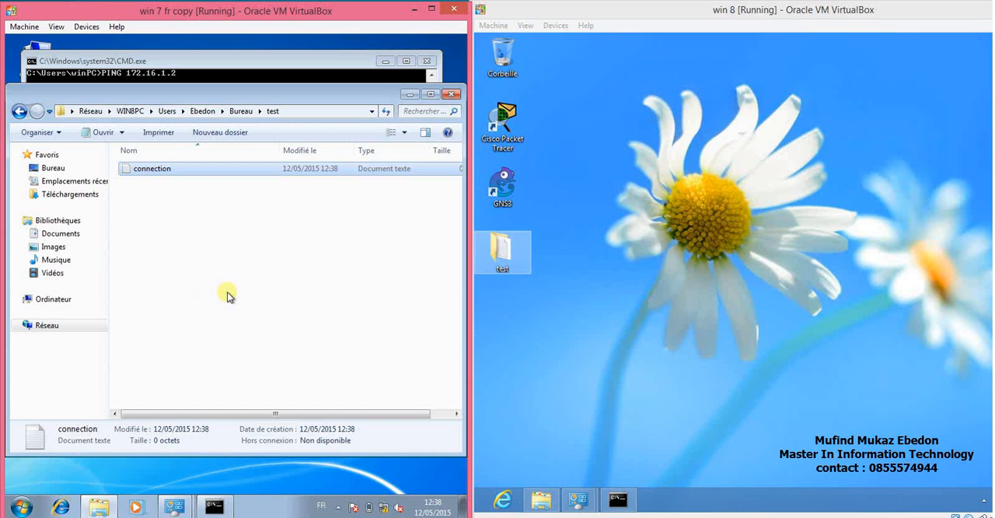
Open the test folder from the Windows 8 desktop to check its contents for the connection document.
left_click(524, 303)
double_click(501, 250)
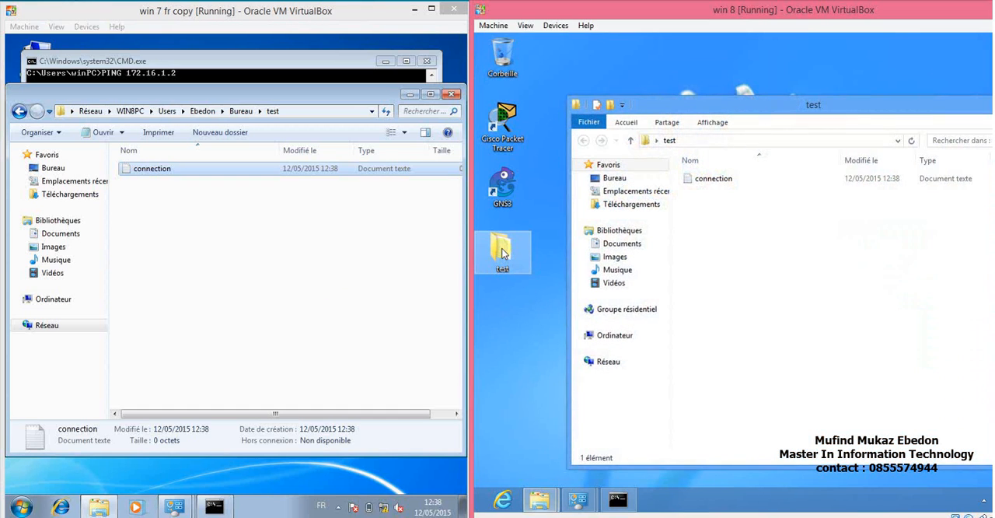
left_click(710, 180)
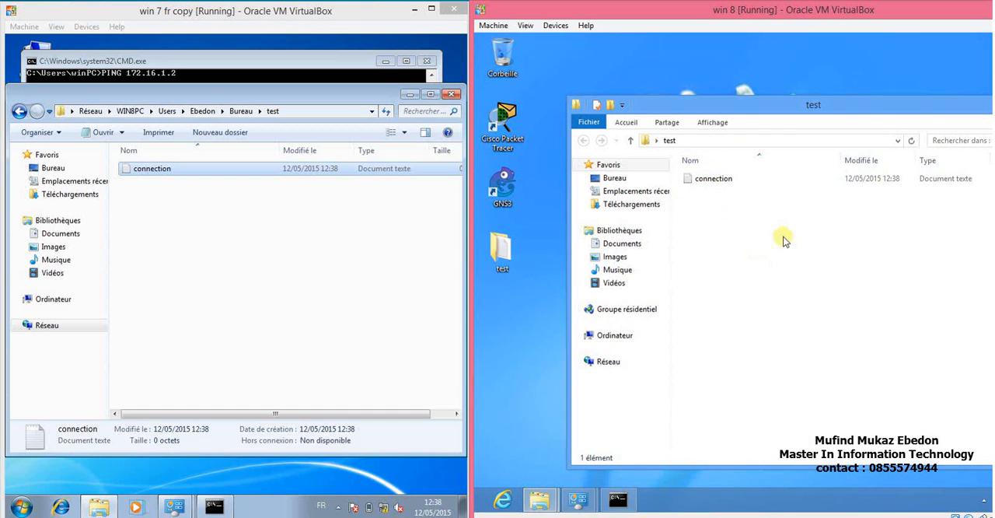
left_click_drag(898, 115, 861, 113)
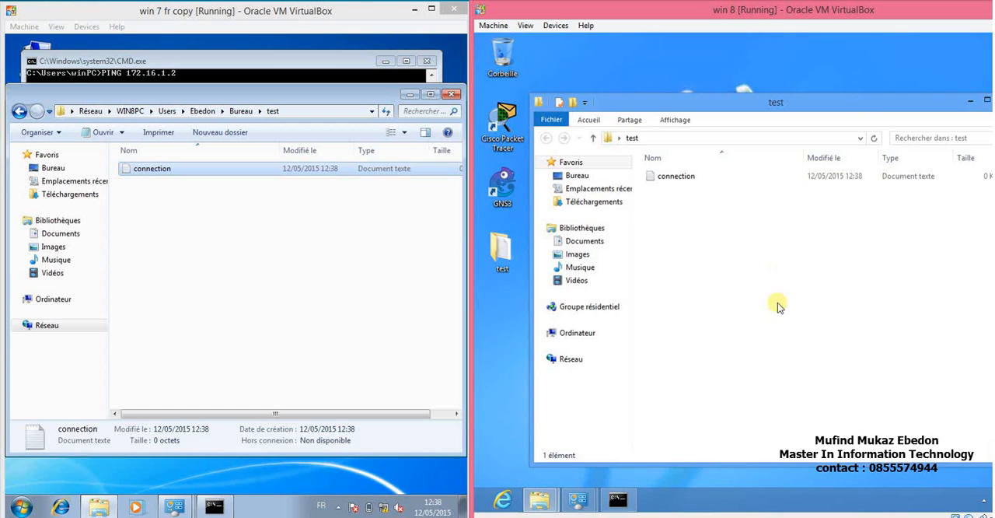
Return to the Windows 8 network view and open PC2.
mouse_move(545, 501)
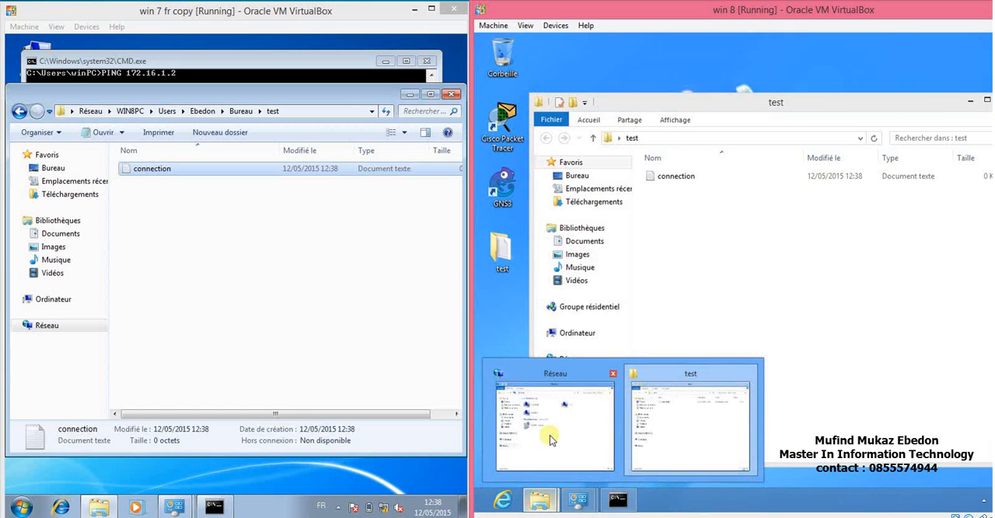
left_click(562, 441)
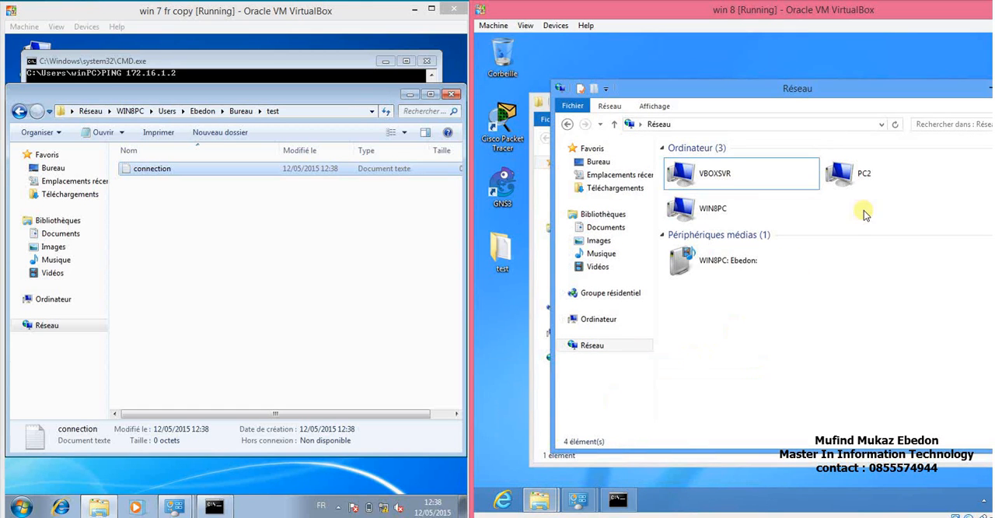
left_click(863, 176)
double_click(864, 176)
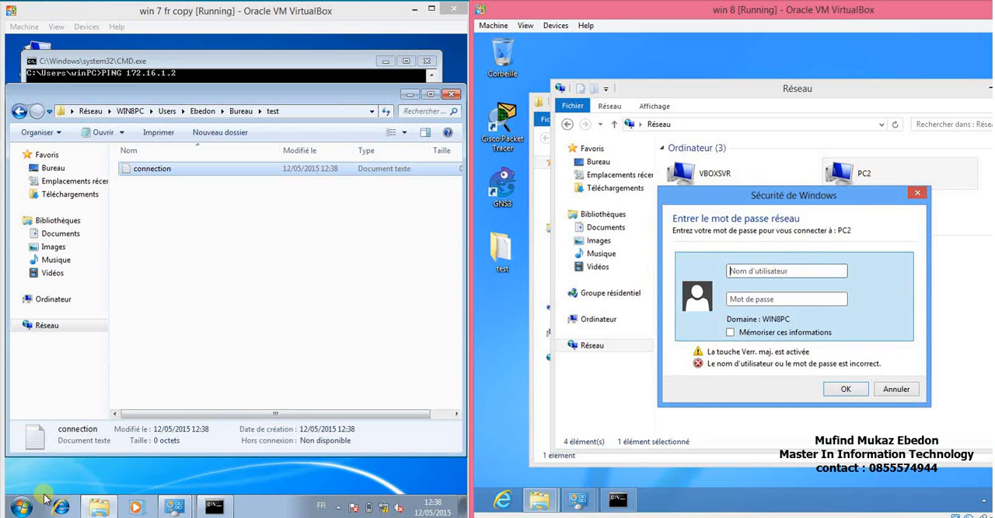
Try to sign in to PC2 from Windows 8 with the user name labo2 and the account password.
left_click(22, 507)
left_click(22, 507)
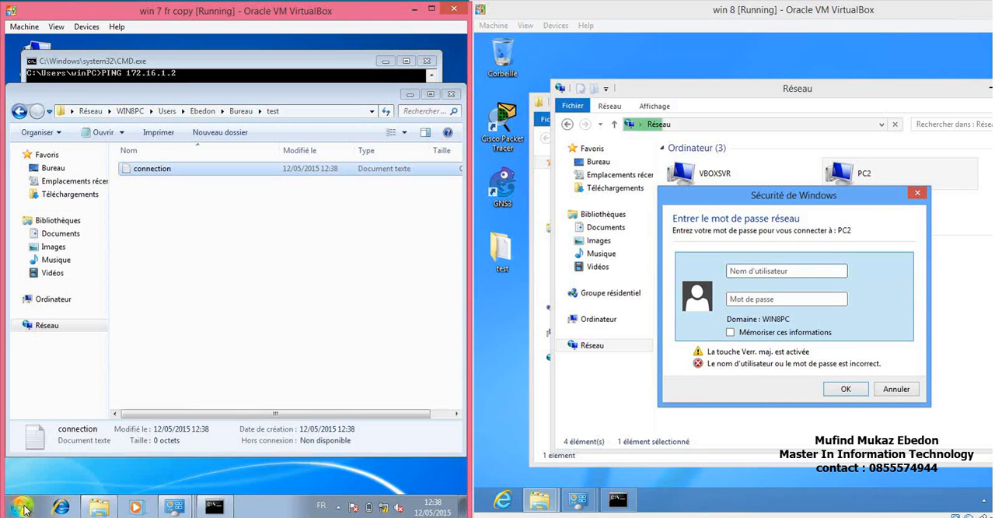
left_click(740, 268)
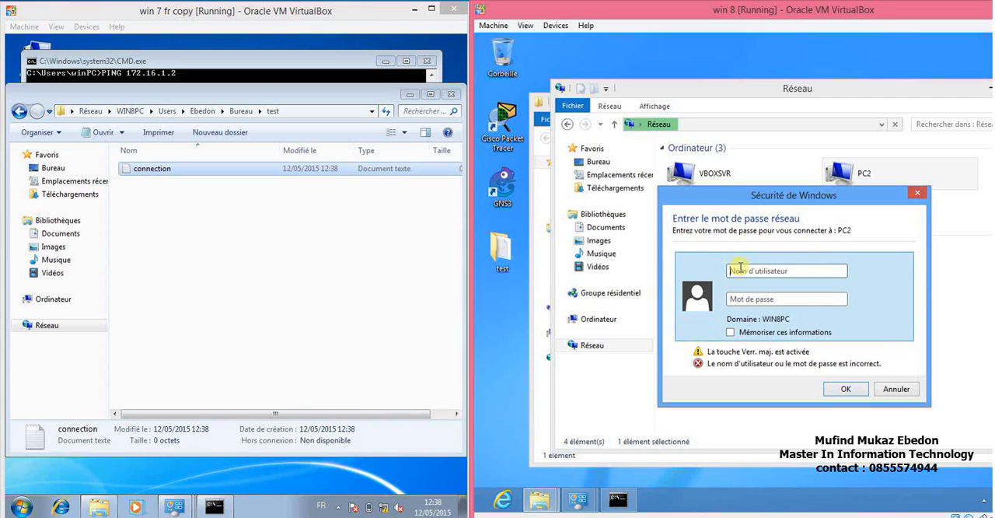
type("lq")
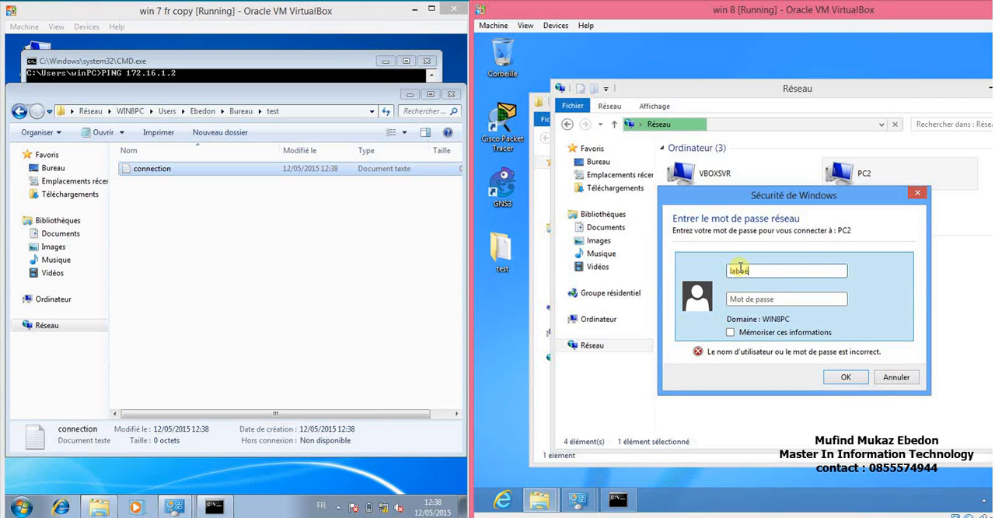
type("2")
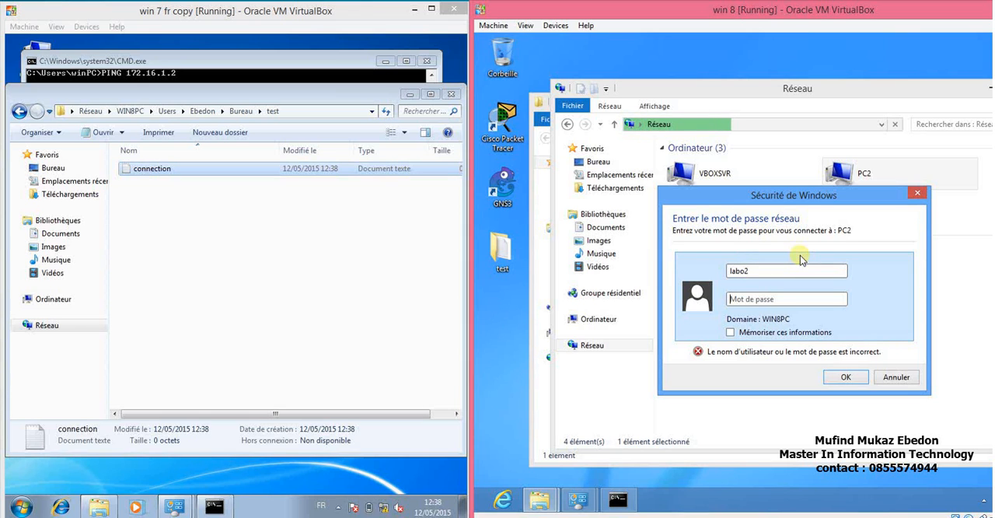
type("••••••••")
key("Return")
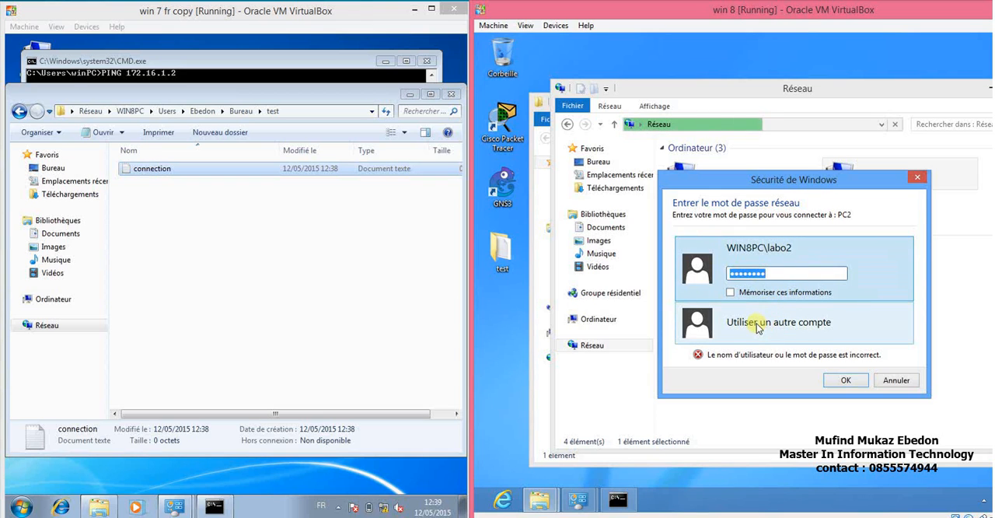
Check the account name on Windows 7, retry the PC2 sign-in as Labo2 with the account password, and cancel the sign-in.
left_click(756, 325)
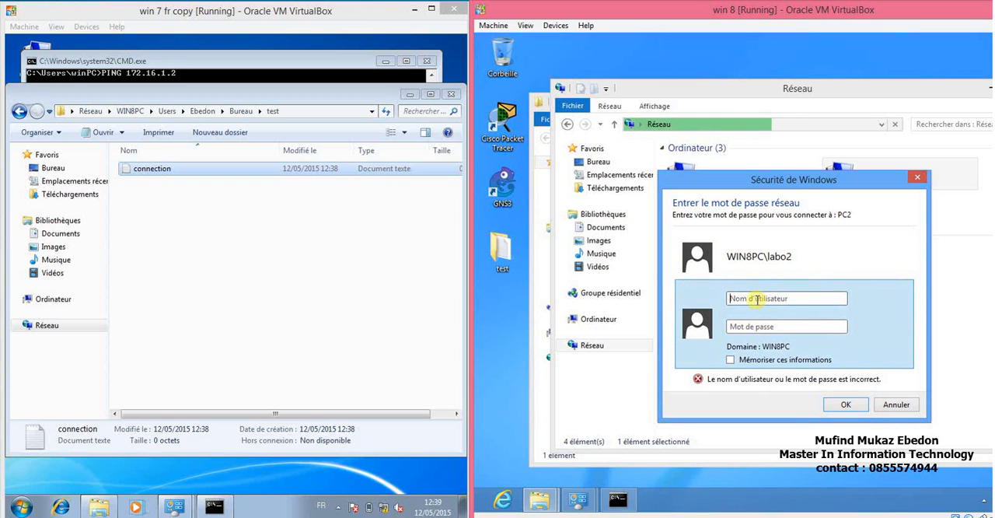
left_click(21, 510)
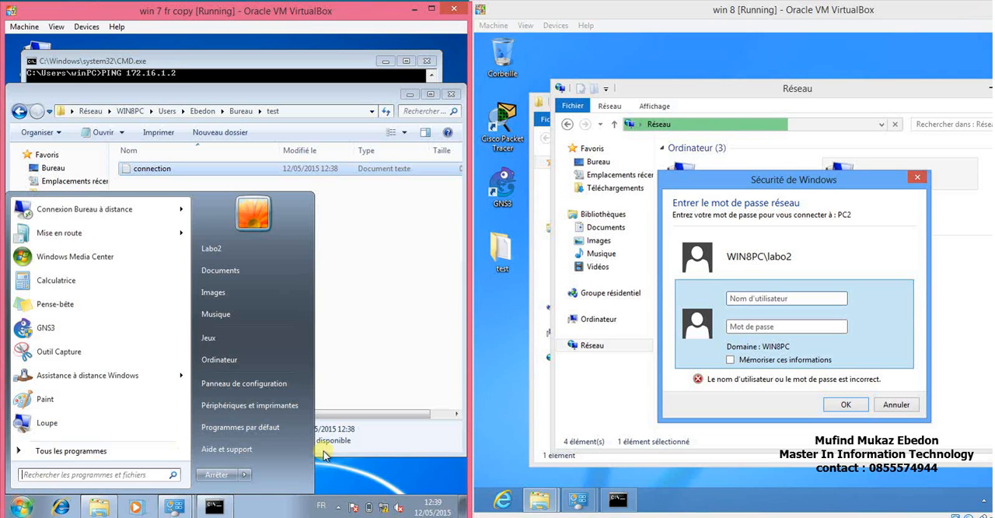
left_click(775, 299)
type("L")
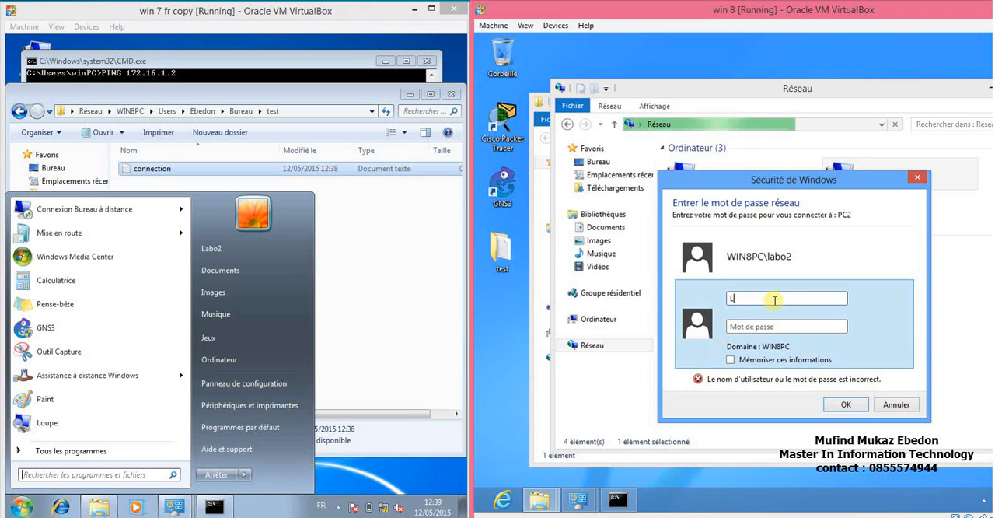
type("abo2")
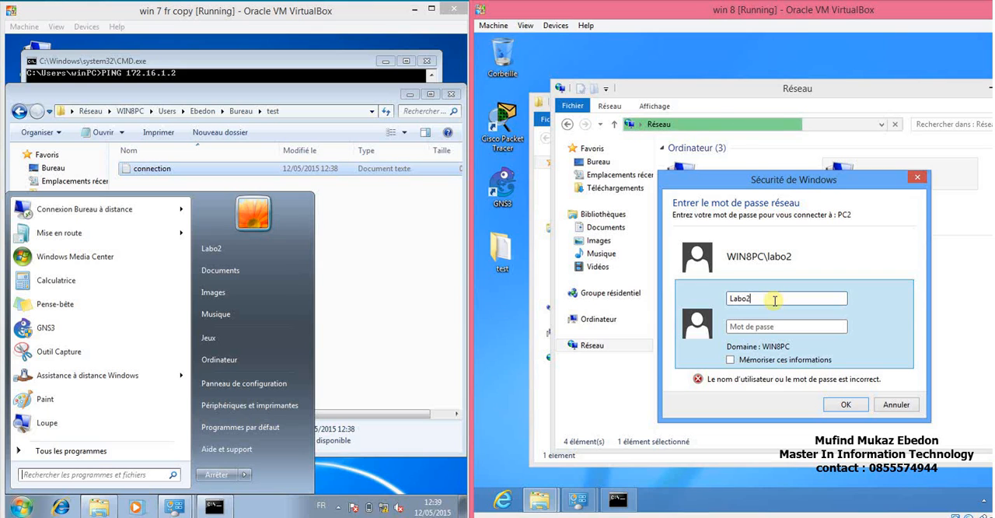
key("Tab")
type("l••••••")
key("Return")
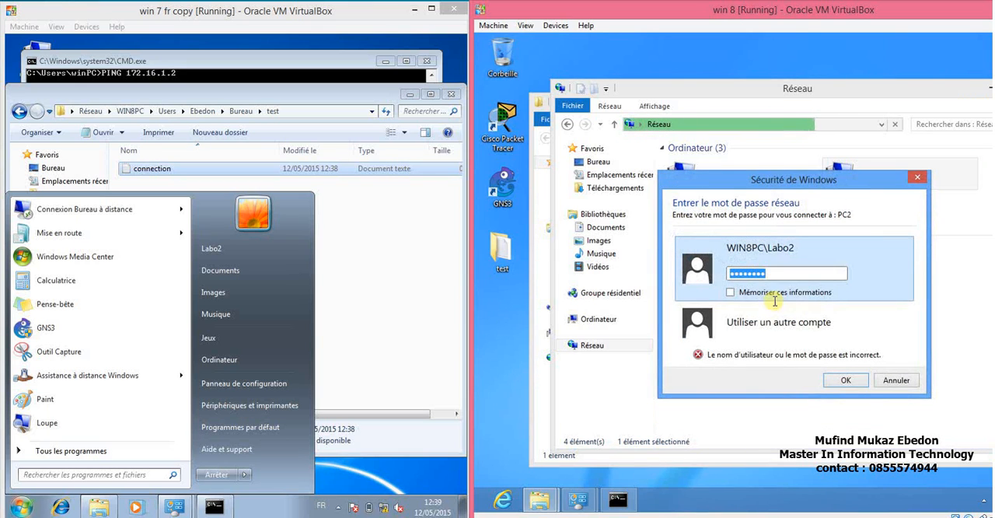
left_click(892, 383)
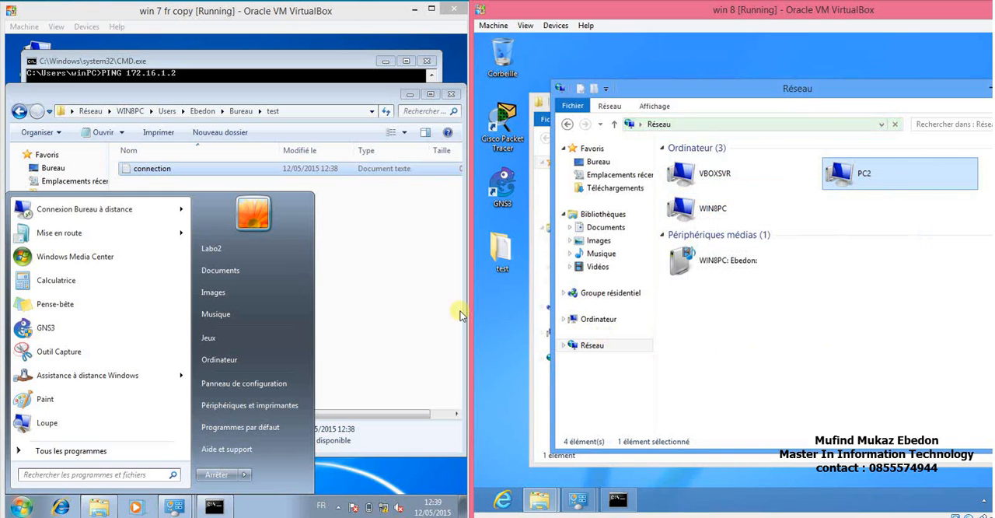
Close the Windows 7 Start menu and show the desktop on both the Windows 8 and Windows 7 machines.
left_click(358, 272)
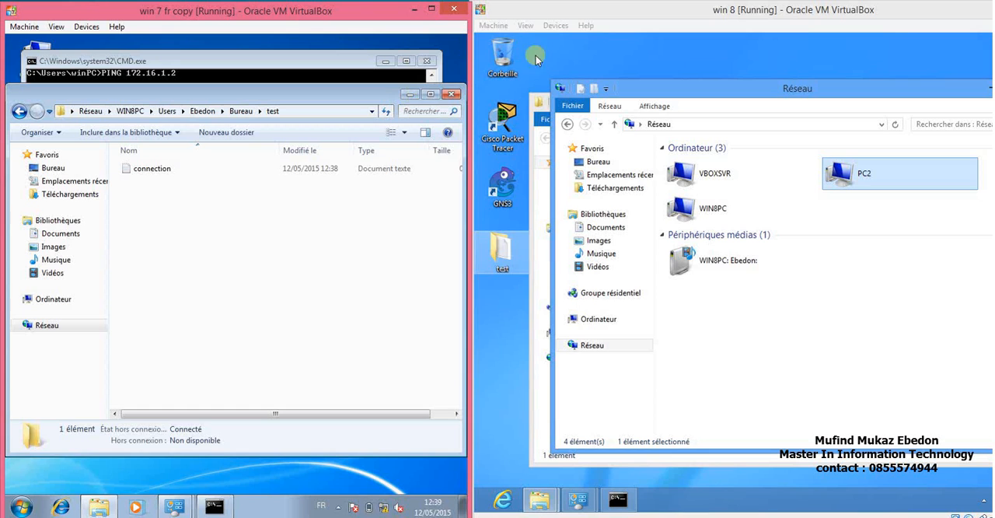
left_click(703, 64)
key("super+d")
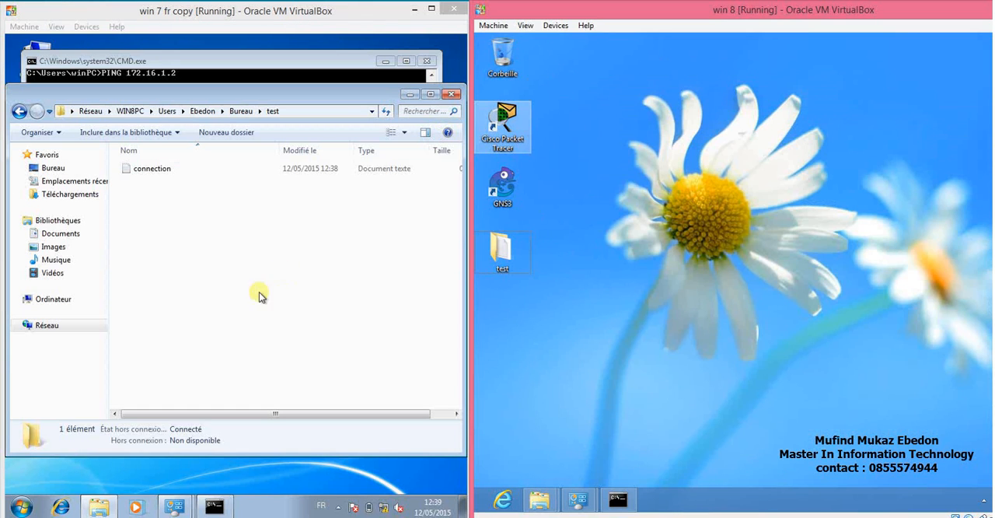
left_click(185, 467)
key("super+d")
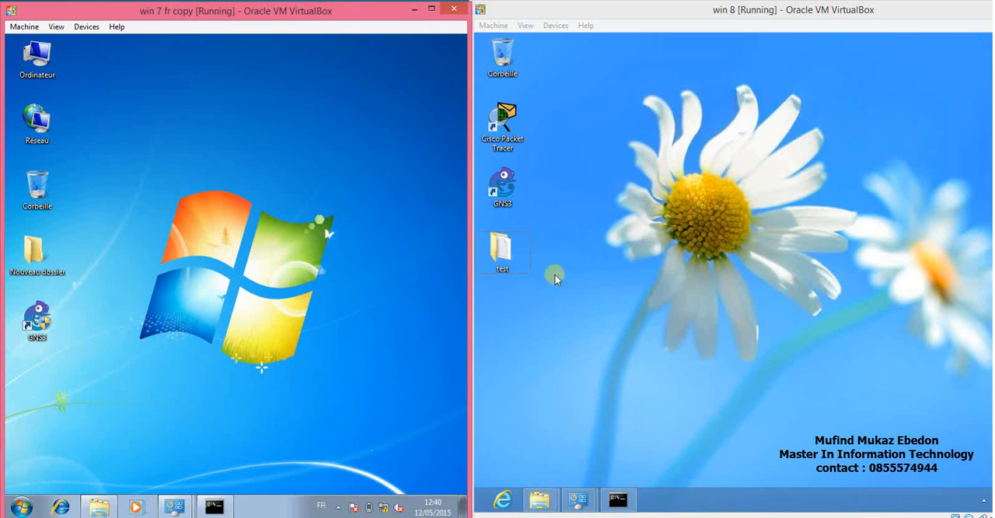
Restore the network window on Windows 8 and open the computer's system properties from its navigation tree.
left_click(537, 504)
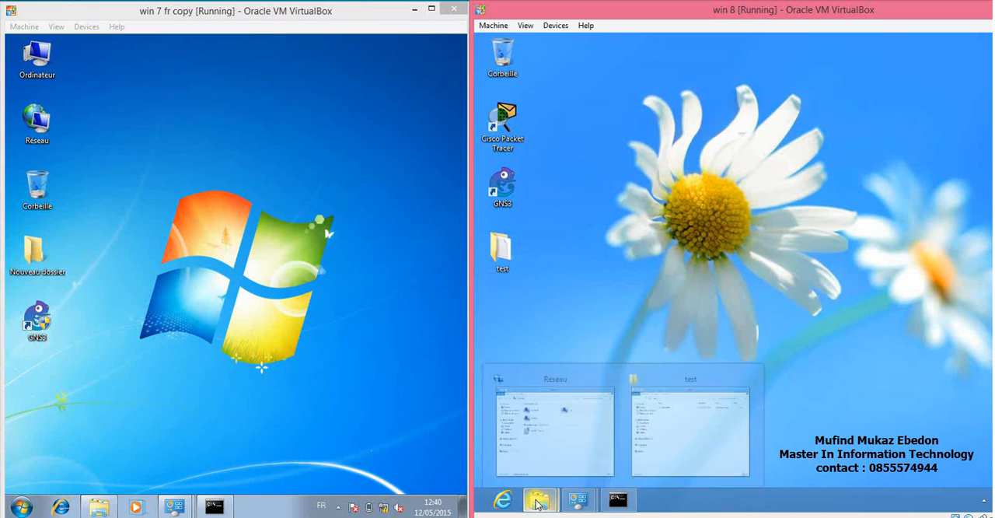
left_click(563, 453)
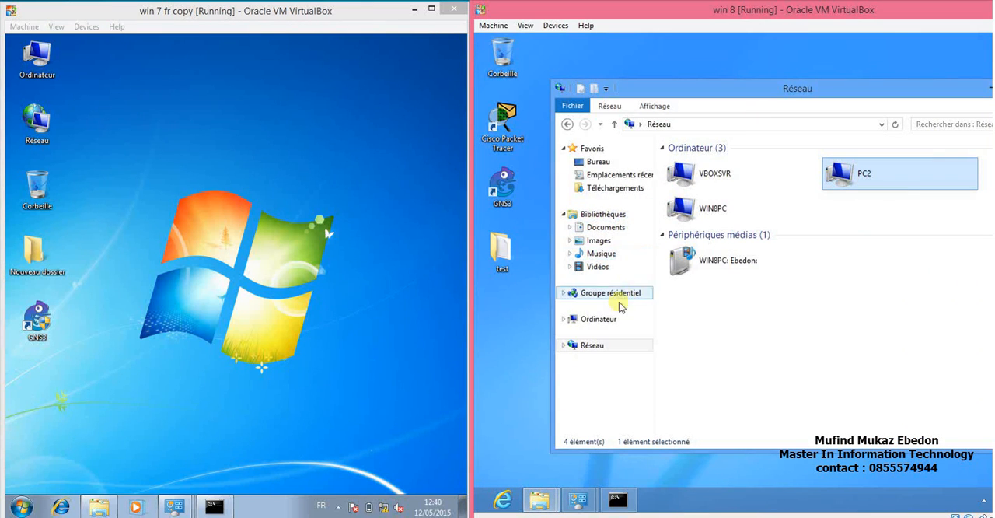
right_click(598, 324)
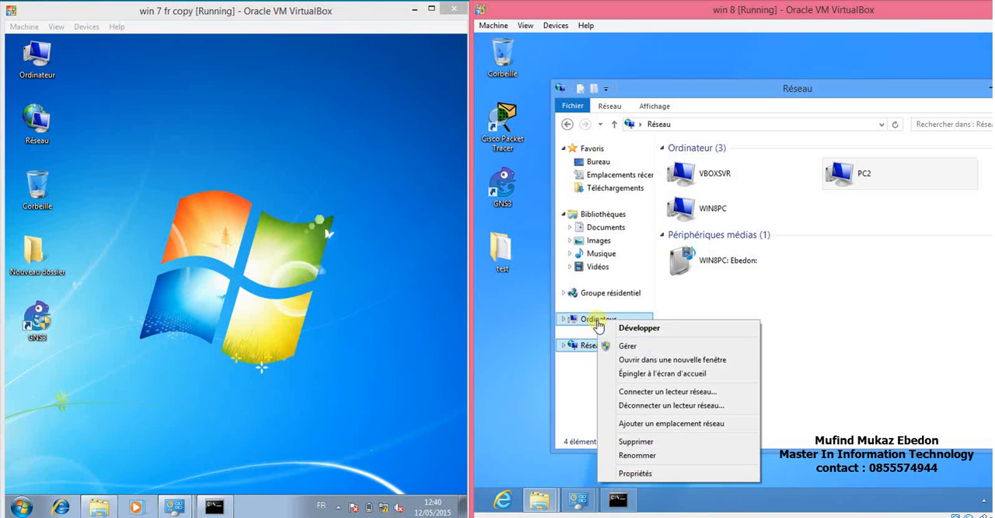
left_click(635, 474)
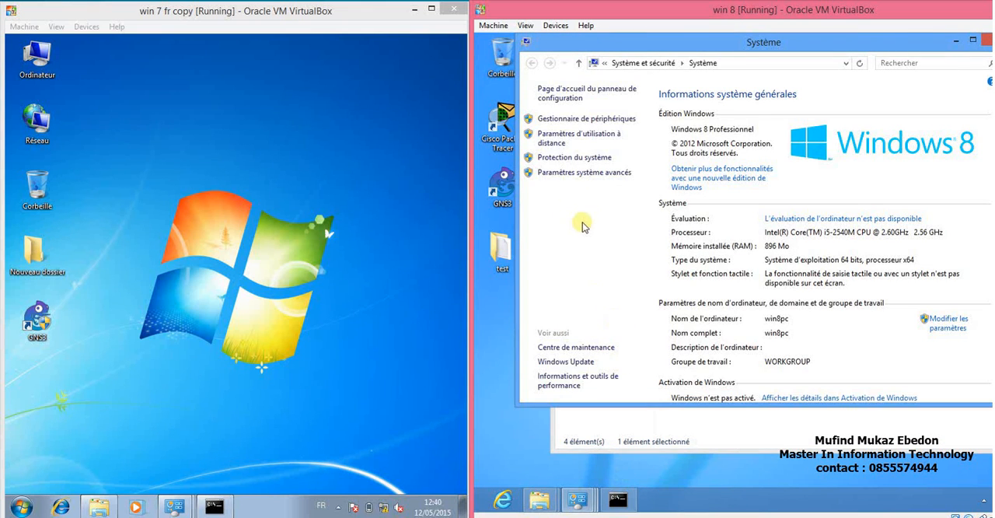
Allow remote connections to the Windows 8 computer in its remote settings, keeping network level authentication required.
left_click(561, 140)
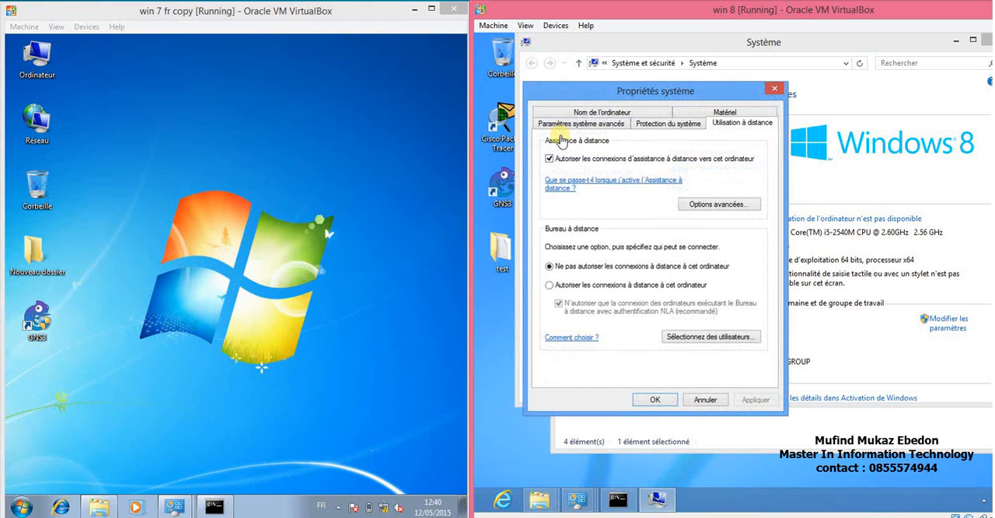
left_click(550, 285)
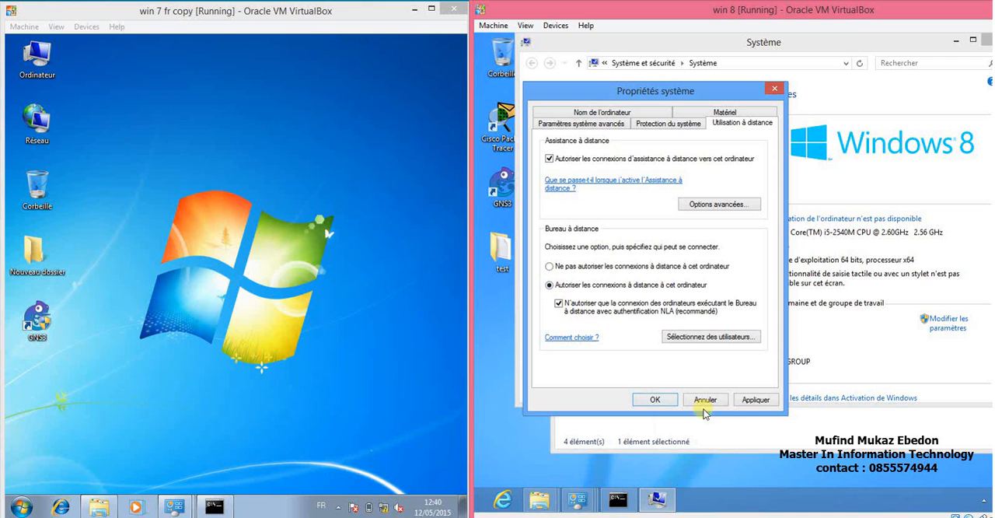
left_click(751, 401)
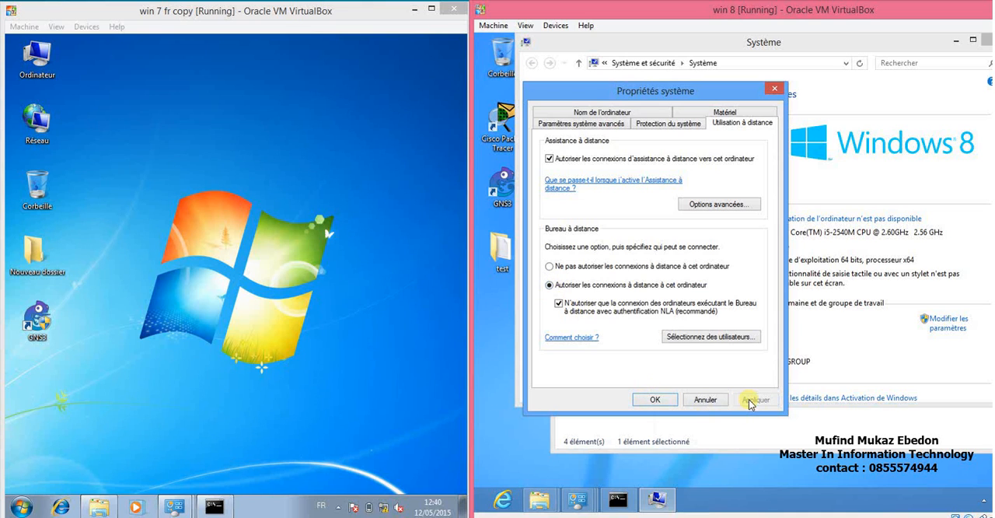
left_click(656, 400)
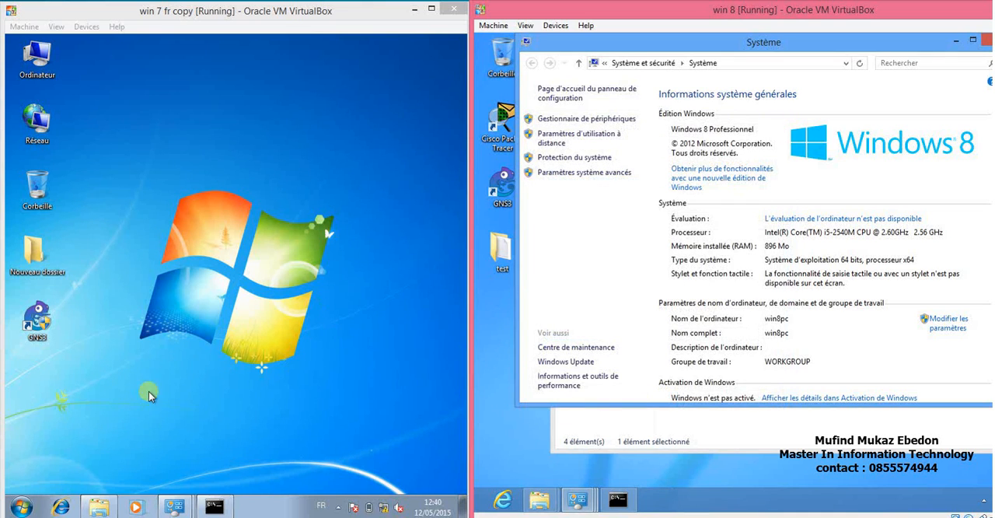
In the Windows 7 computer's remote settings, allow connections from computers running any version of Remote Desktop.
left_click(99, 507)
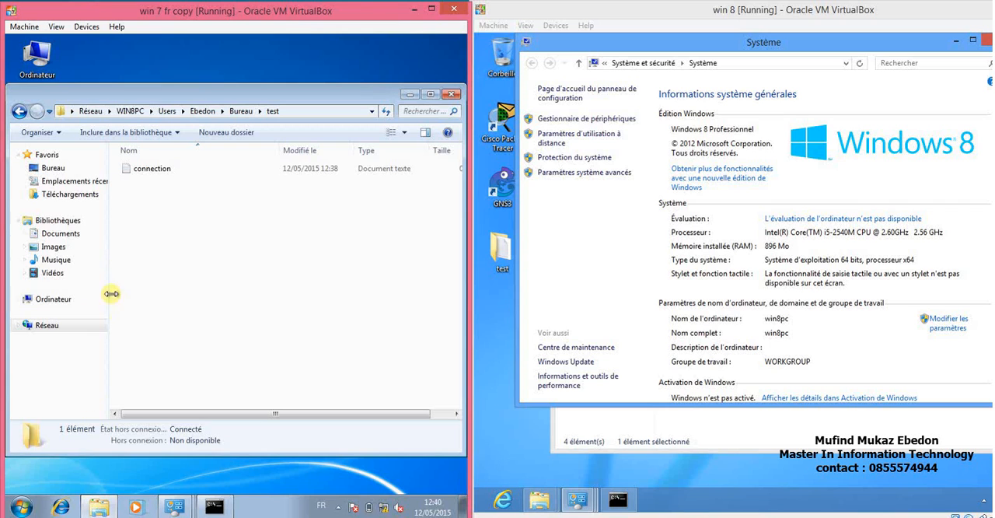
right_click(43, 305)
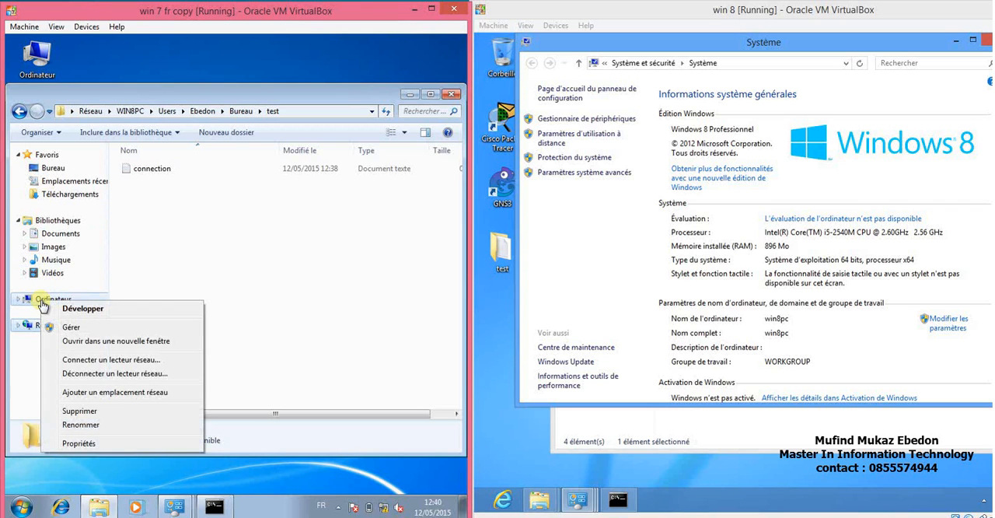
left_click(70, 444)
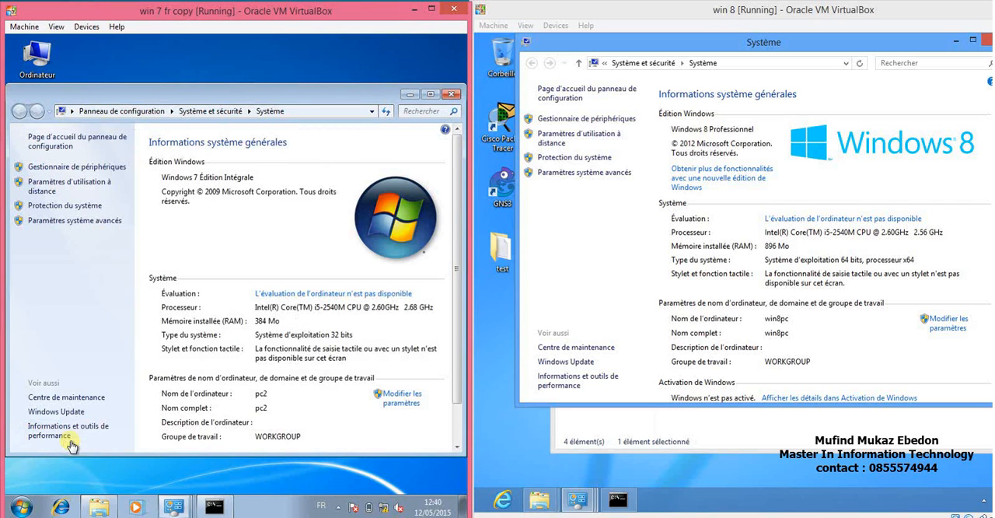
left_click(71, 189)
left_click(67, 271)
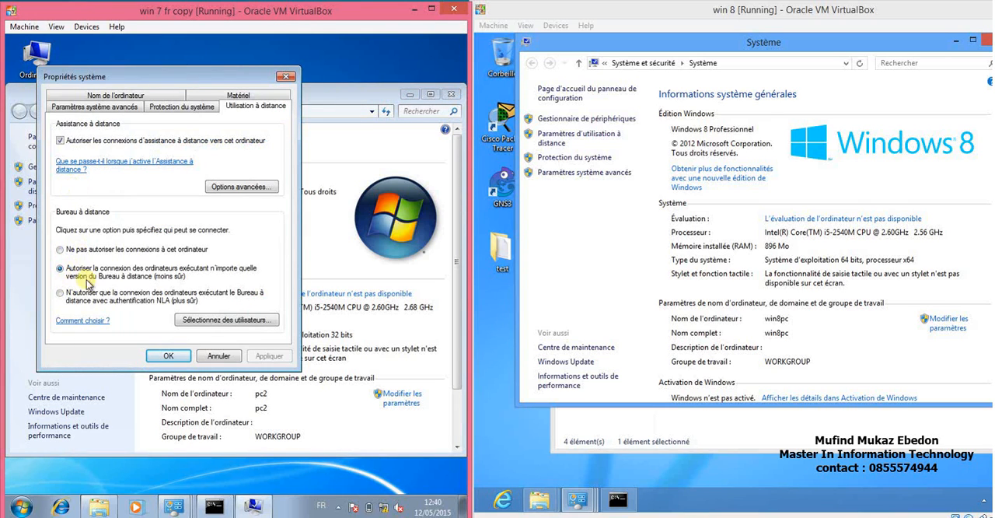
left_click(166, 356)
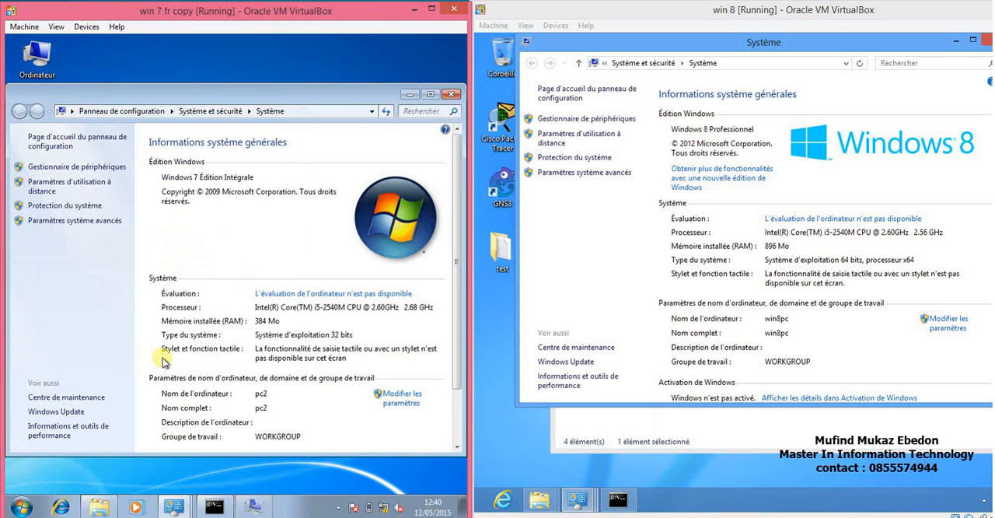
Open Remote Desktop Connection on Windows 7 and enter 172.16.1.2 as the target computer.
left_click(21, 508)
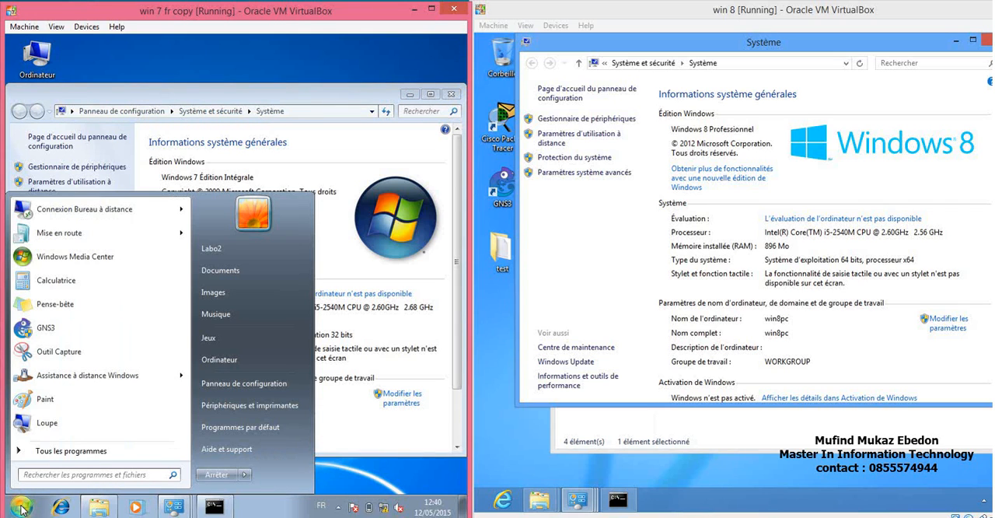
left_click(68, 451)
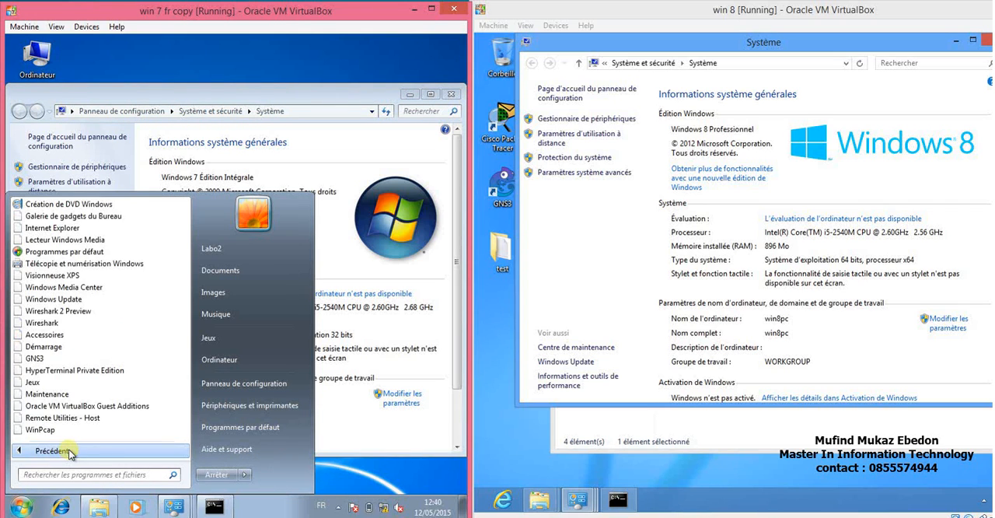
left_click(56, 336)
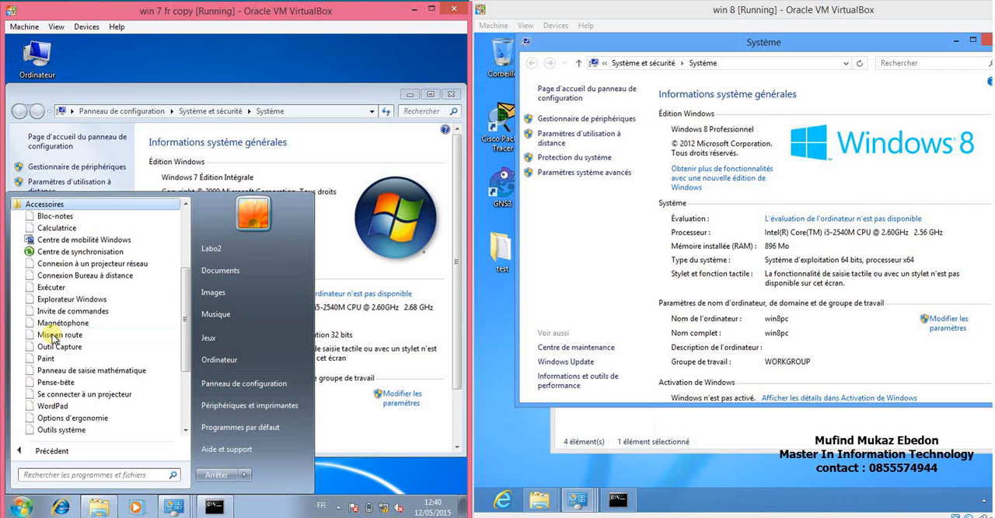
left_click(85, 276)
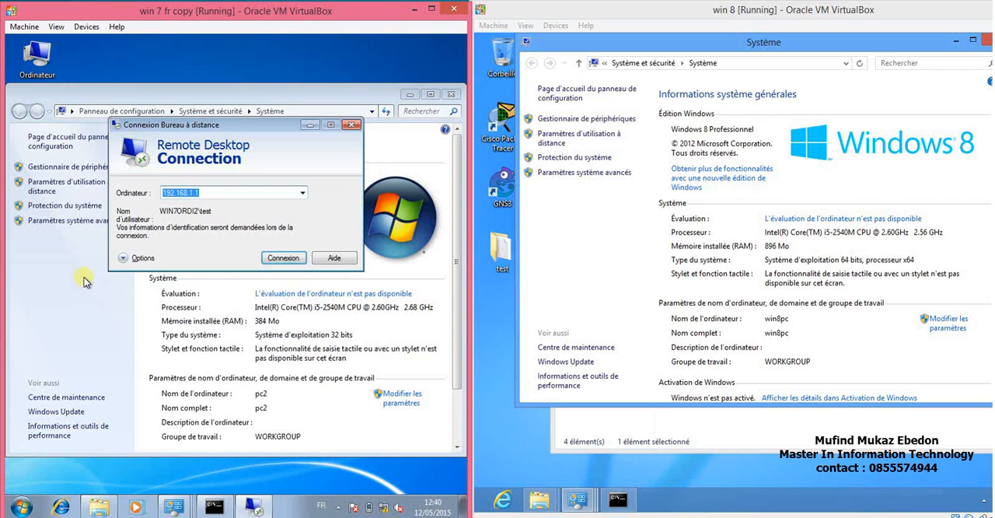
left_click(205, 193)
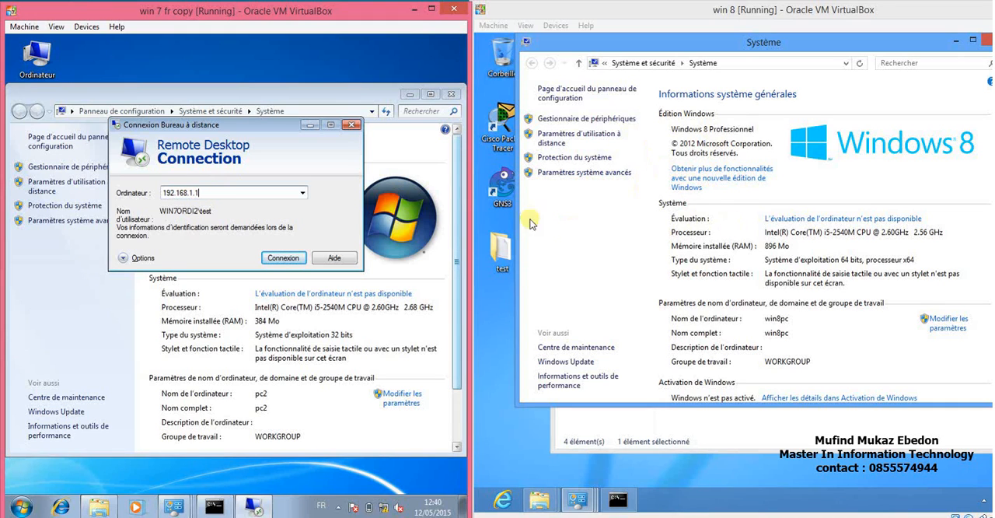
key("BackSpace")
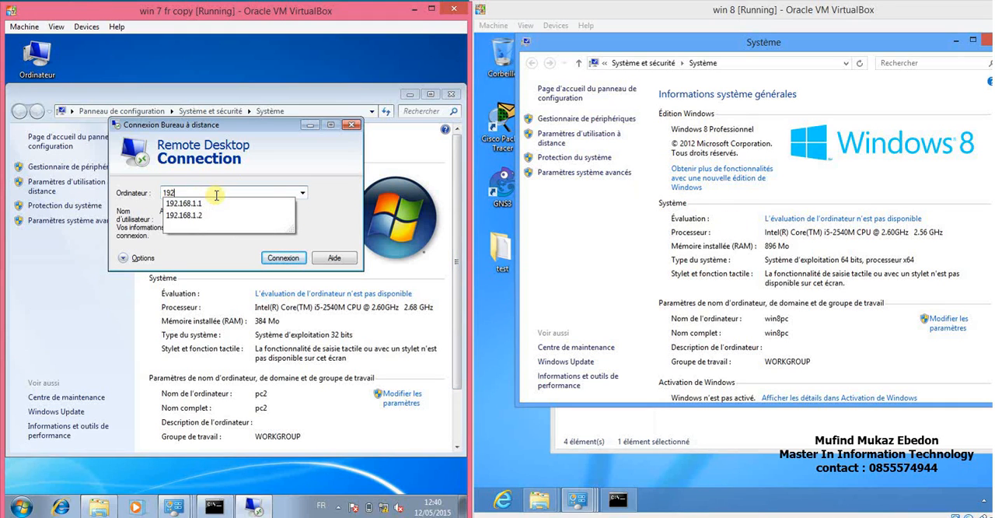
type("éé")
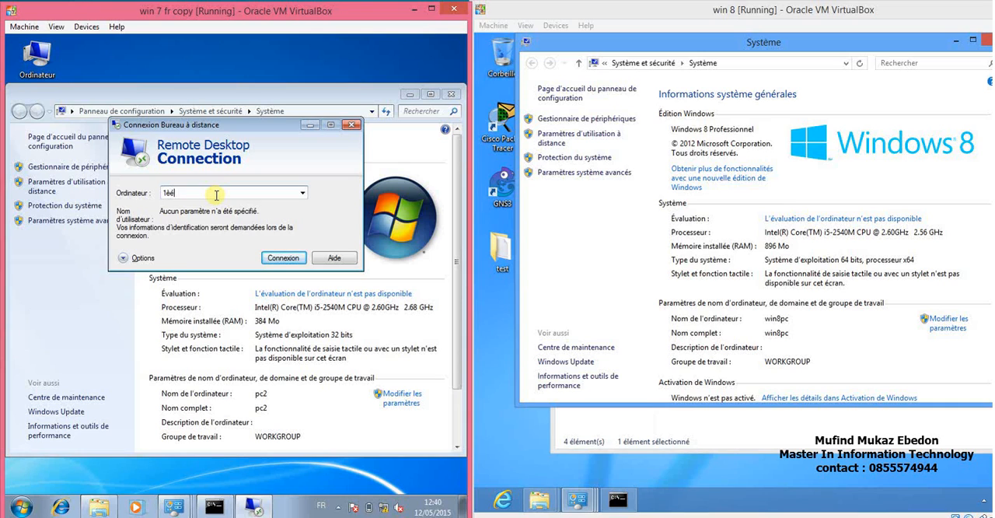
key("BackSpace")
key("BackSpace")
type("72.16.1.2")
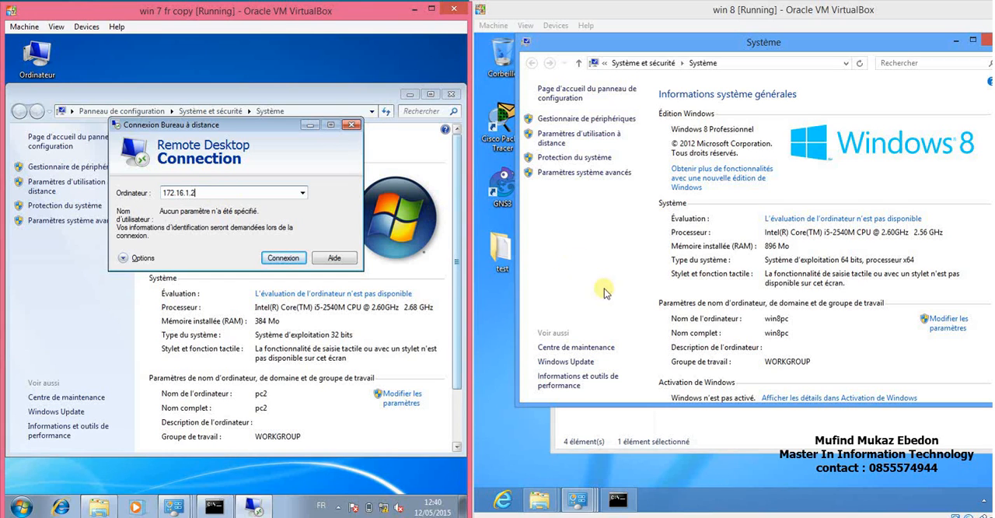
Run IPCONFIG on Windows 8 to check its IPv4 address, and show the Windows 8 desktop.
left_click(617, 506)
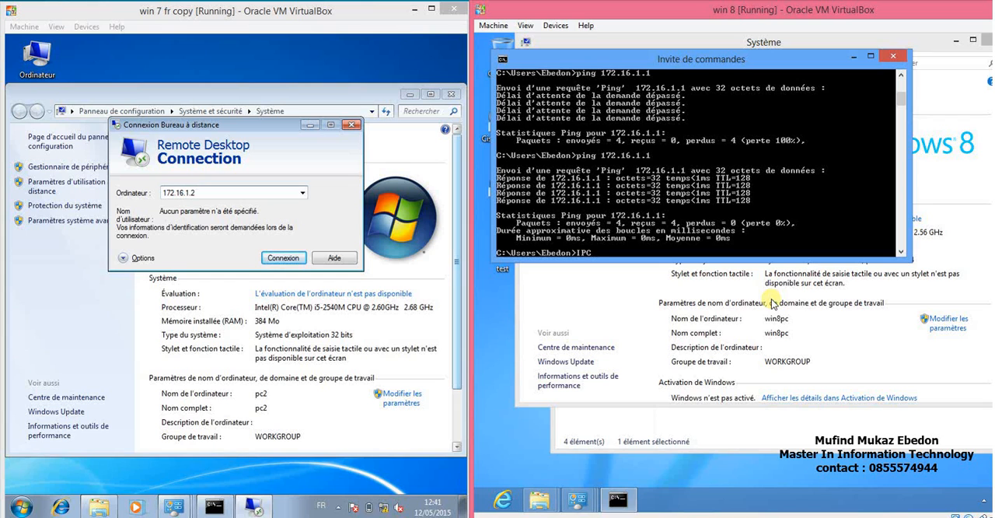
type("IPCONFIG")
key("Return")
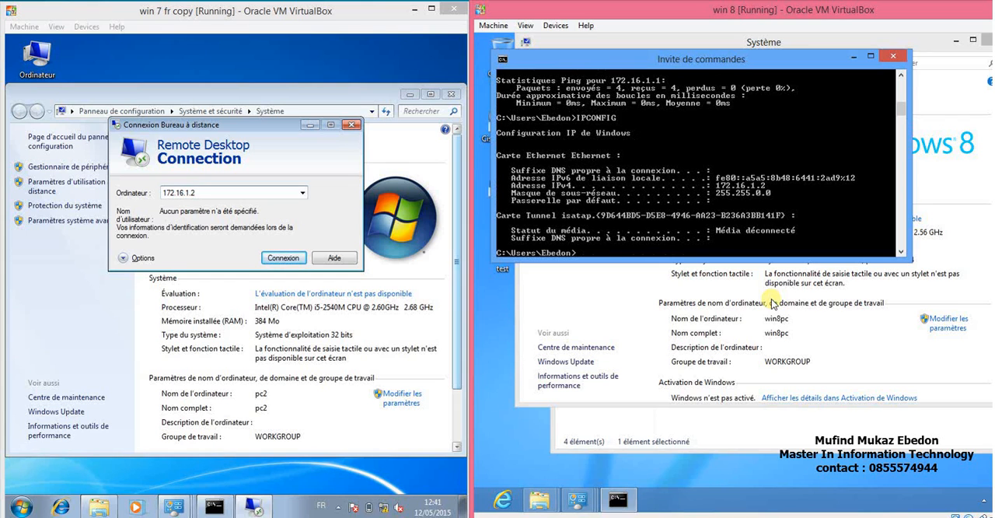
left_click(345, 206)
left_click(635, 319)
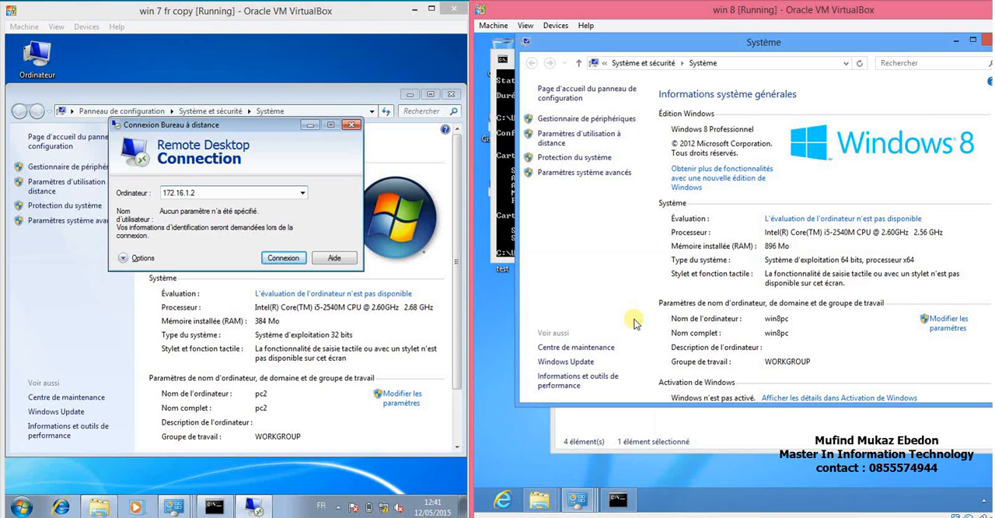
key("super+d")
Connect from Windows 7 to 172.16.1.2 with the Windows 8 account's user name and password, accepting the untrusted certificate.
left_click(278, 258)
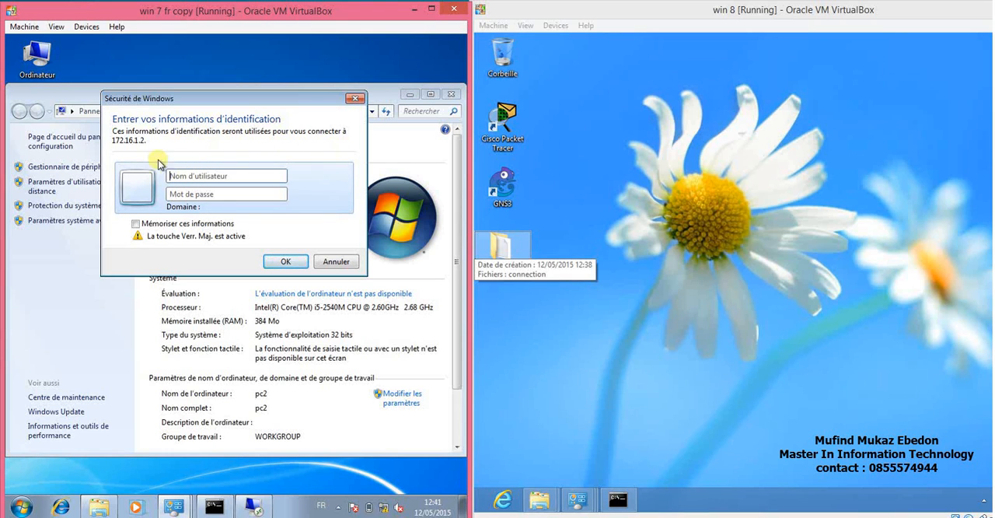
type("E")
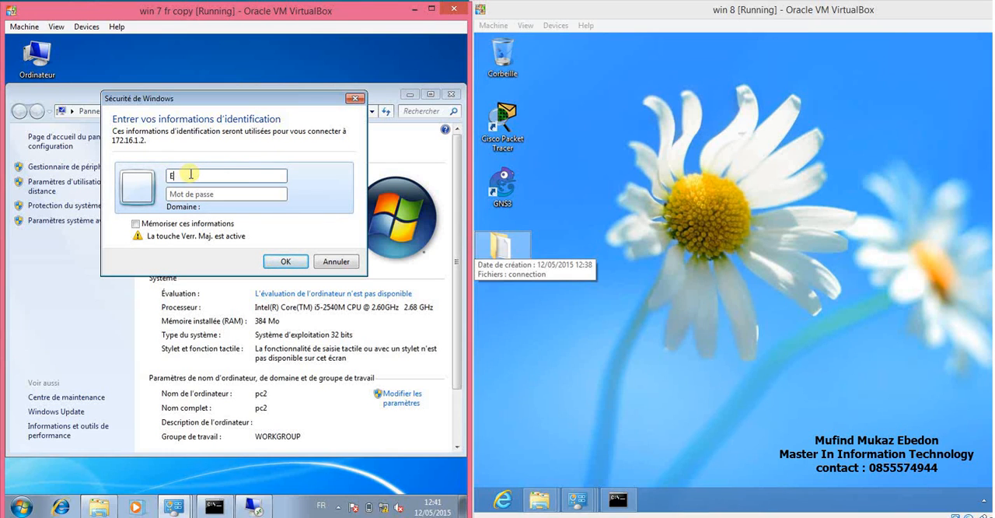
key("Caps_Lock")
key("BackSpace")
type("ebedon")
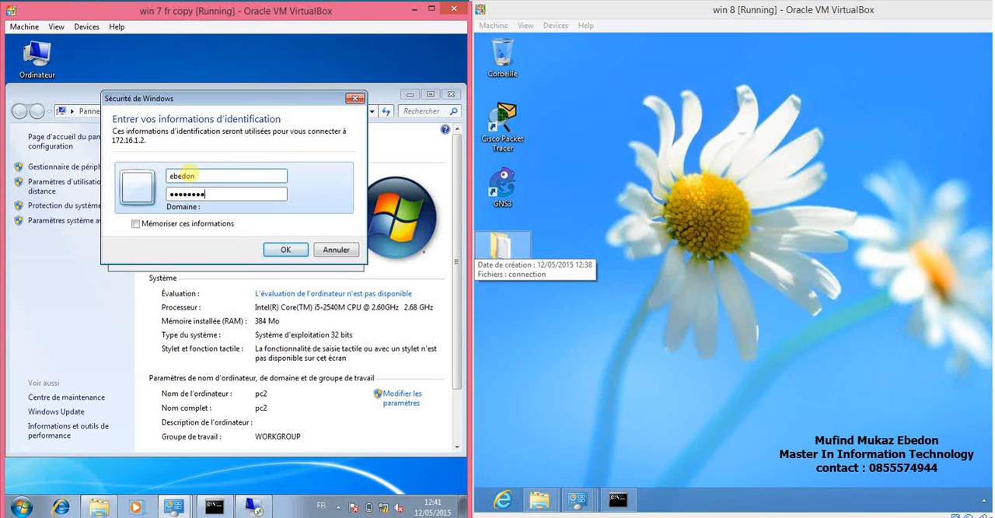
left_click(280, 251)
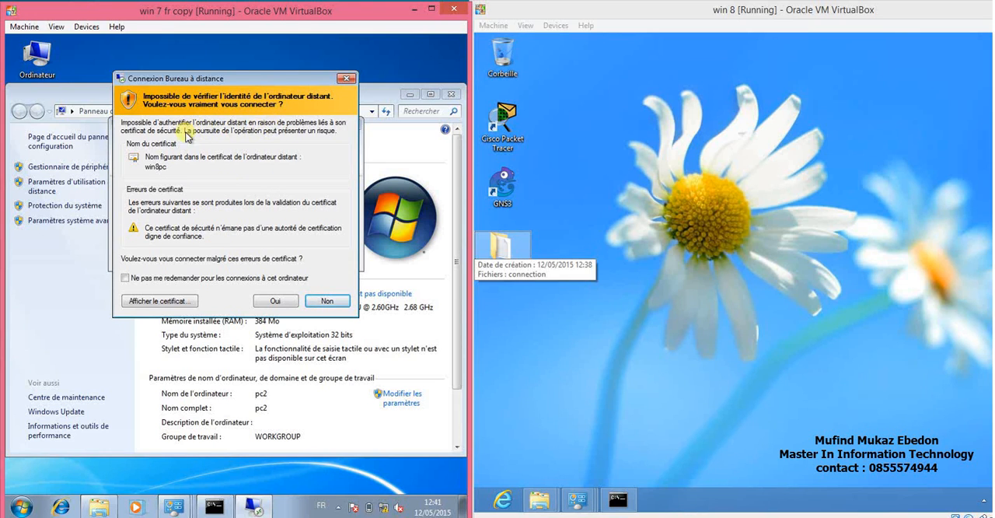
left_click(278, 301)
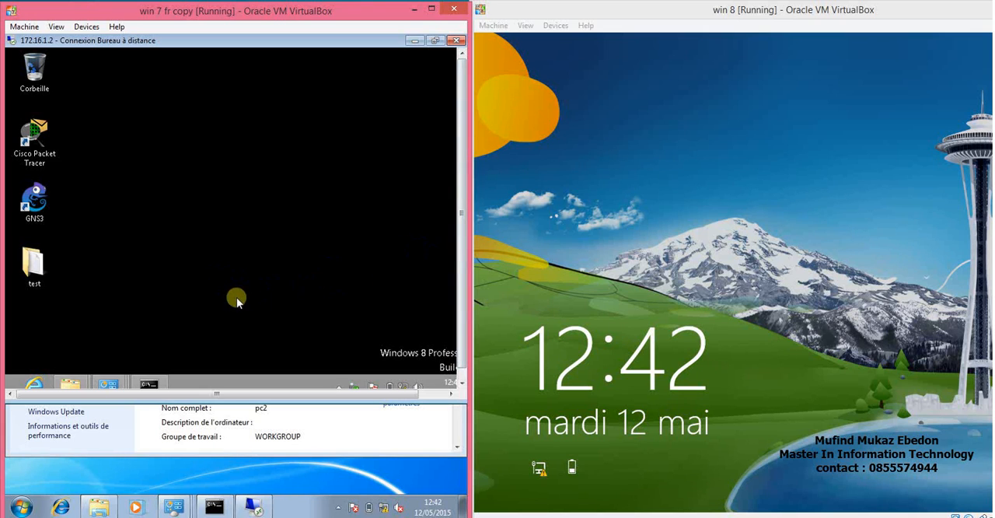
Maximize the Windows 7 virtual machine, and move and enlarge the remote session window to fit the whole remote desktop.
left_click(433, 10)
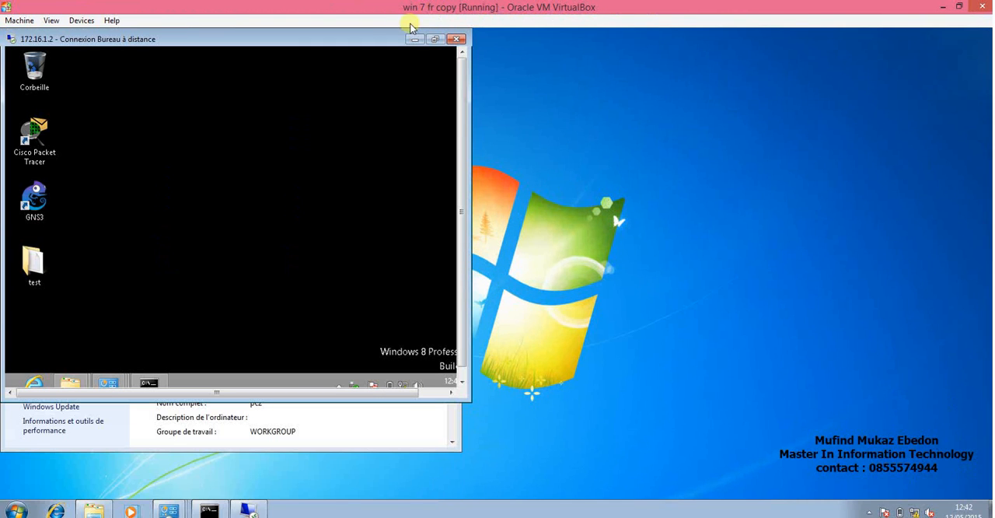
left_click_drag(375, 35, 570, 84)
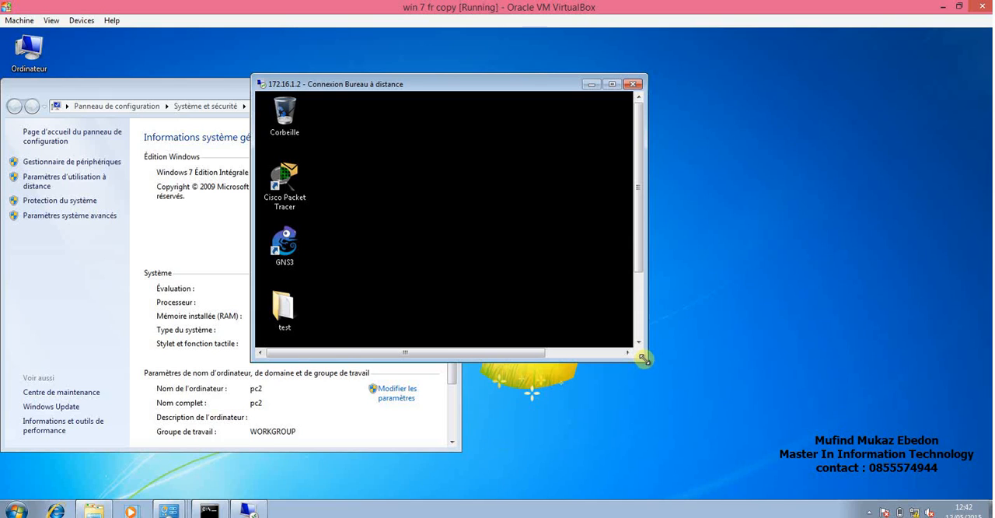
left_click_drag(644, 358, 740, 448)
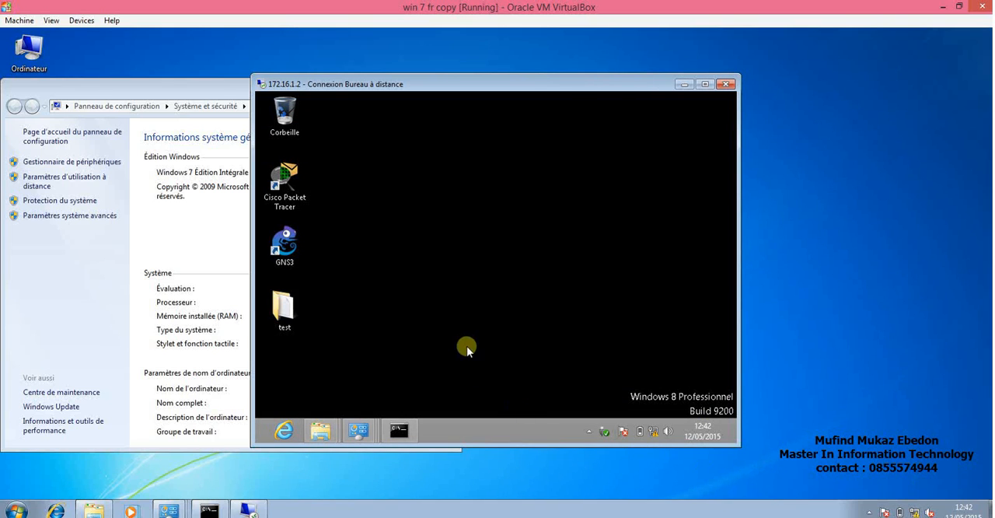
left_click(392, 295)
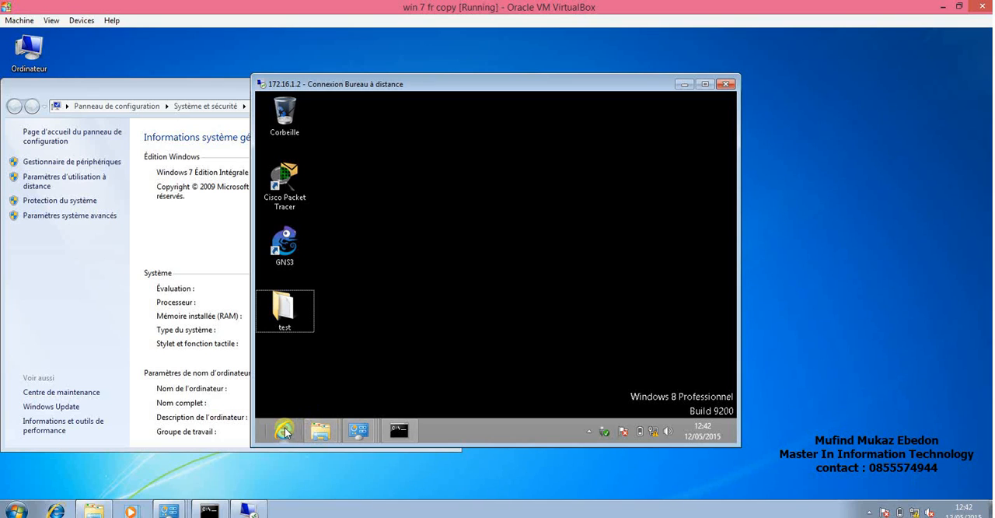
key("super")
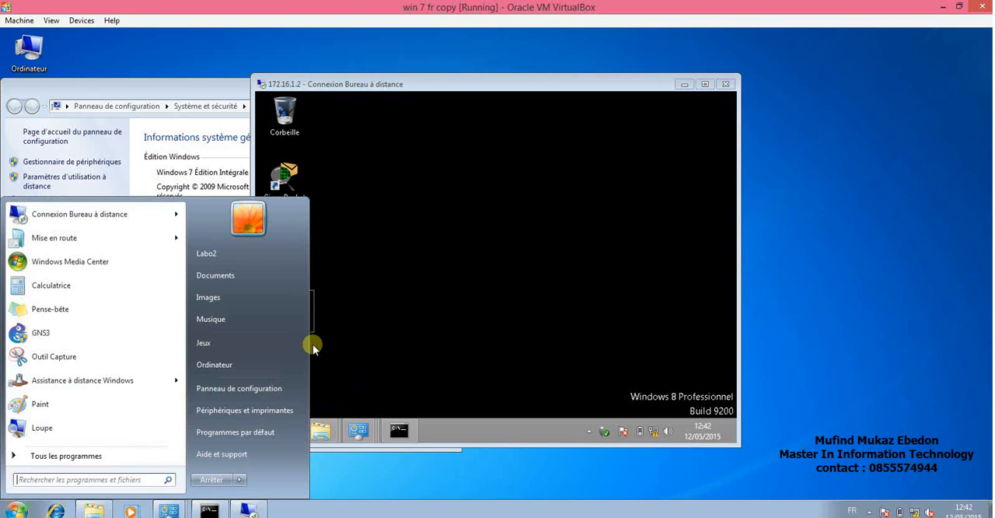
left_click(428, 308)
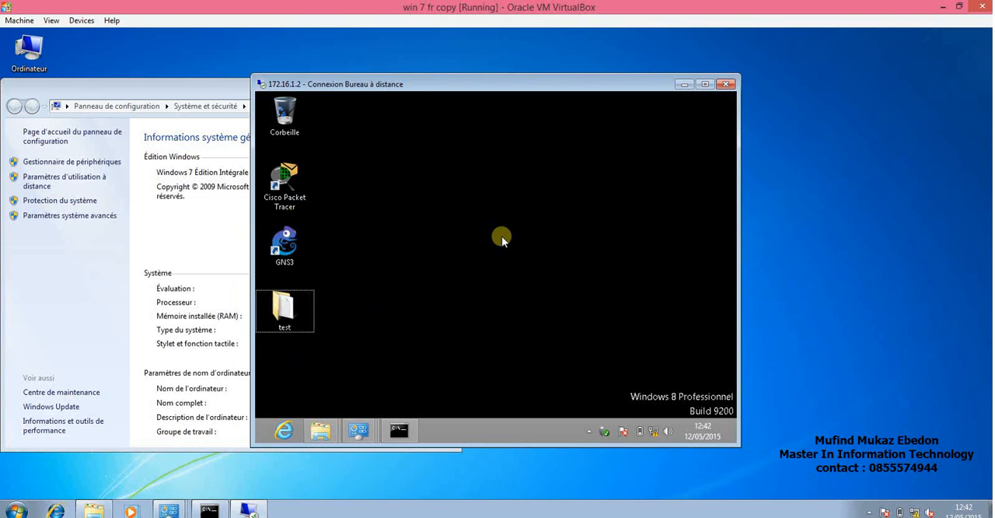
key("super")
key("super")
left_click(18, 511)
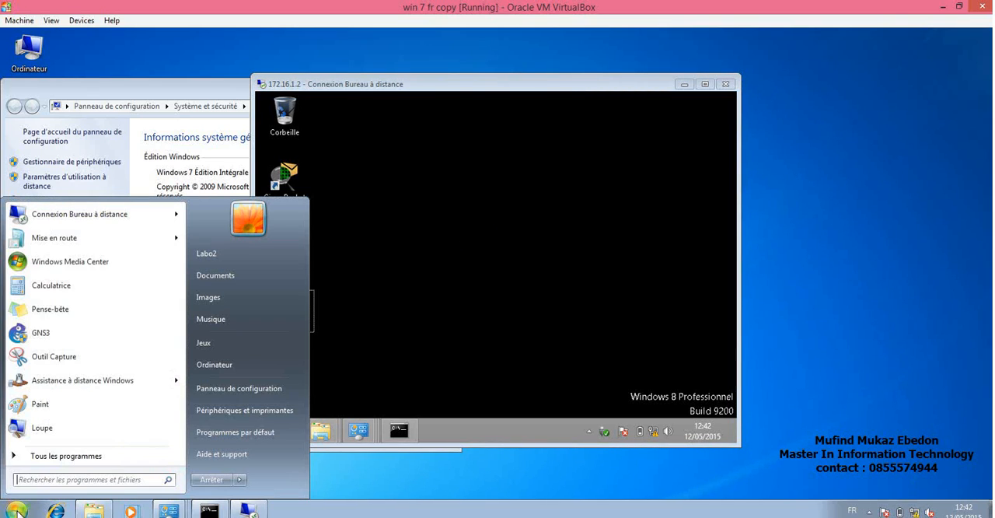
left_click(18, 511)
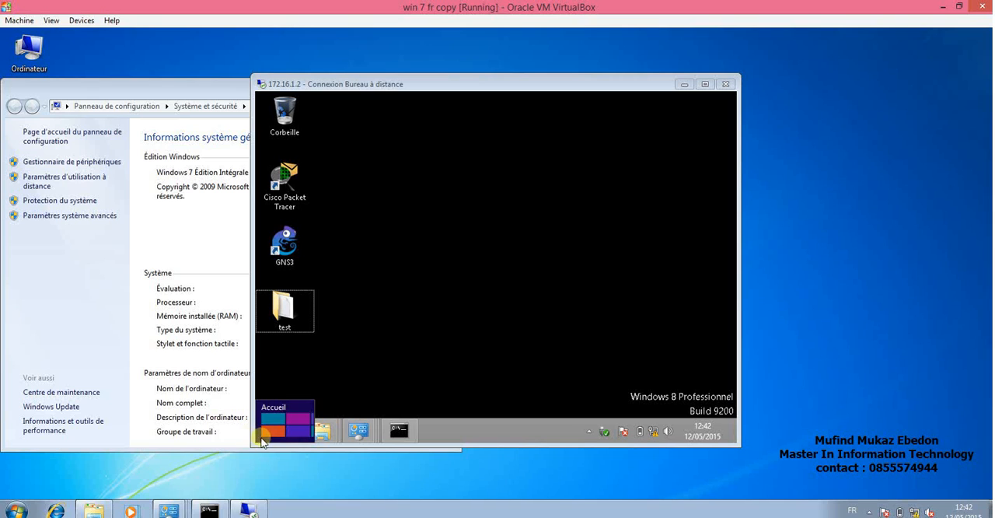
Open the Windows 8 Start screen inside the remote session and maximize the session window.
left_click(264, 441)
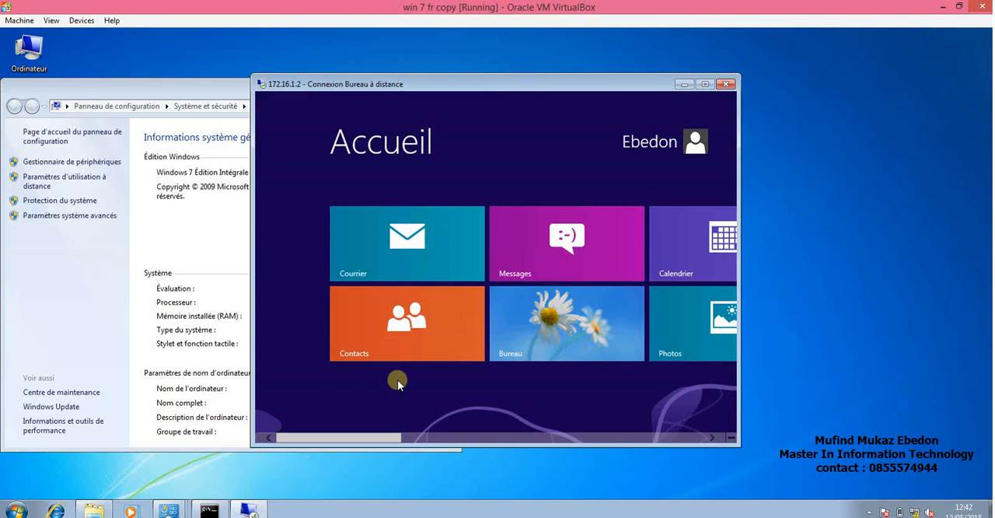
left_click(704, 84)
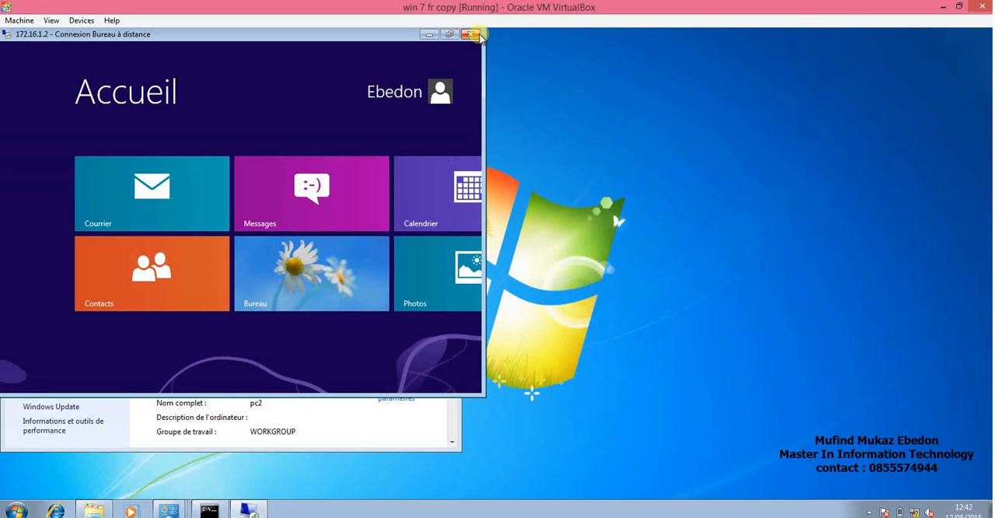
Move the remote session window toward the middle of the Windows 7 desktop and switch the remote Windows 8 to its desktop.
mouse_move(489, 71)
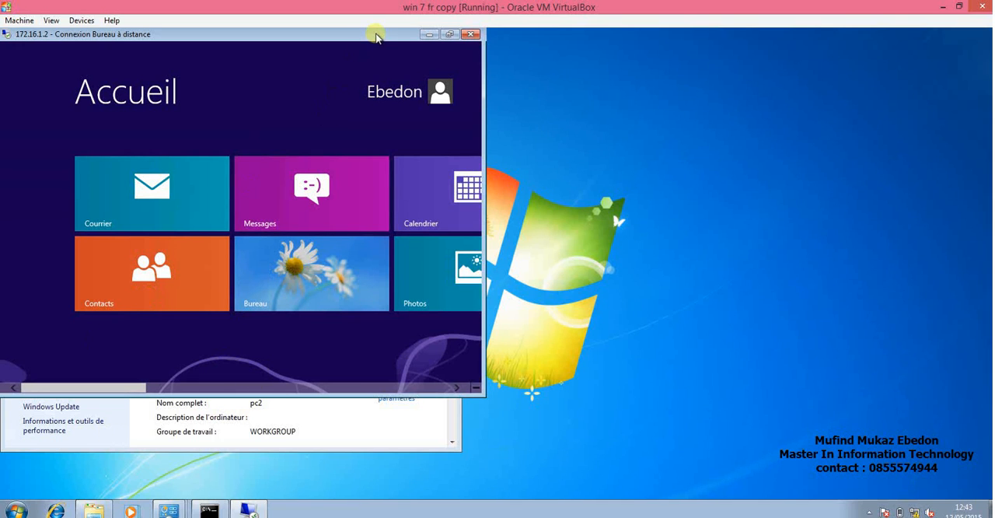
left_click_drag(375, 37, 529, 80)
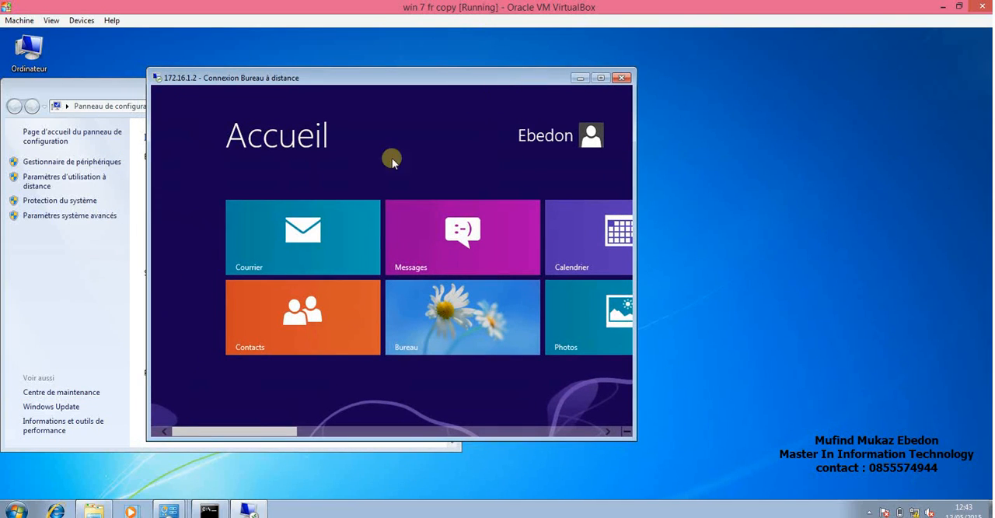
left_click(459, 327)
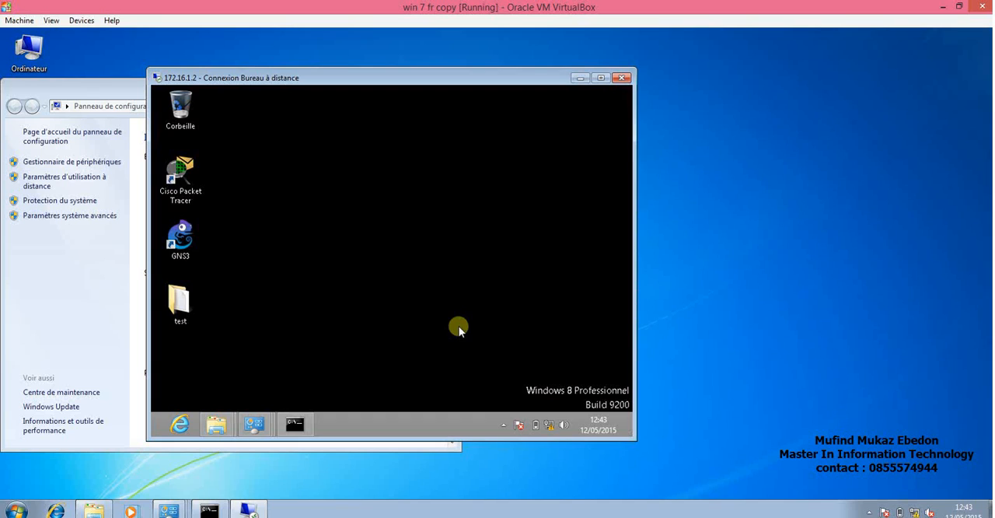
Create a new folder named "connection bureau" on the Windows 8 desktop inside the remote session.
right_click(338, 175)
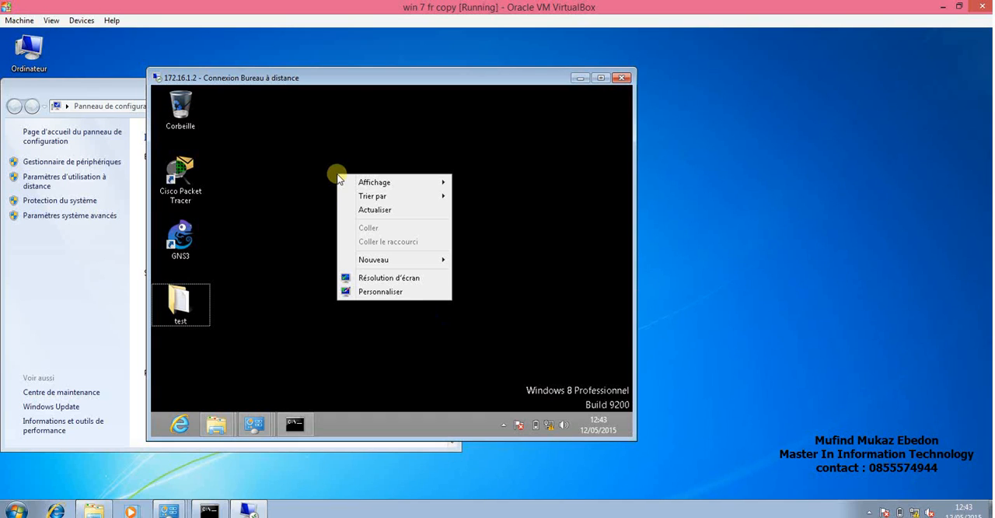
mouse_move(437, 267)
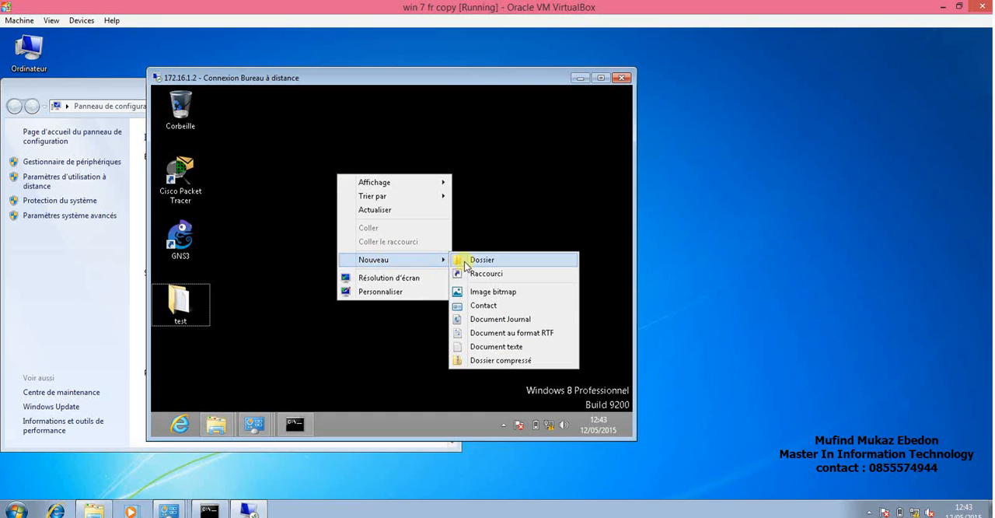
left_click(480, 260)
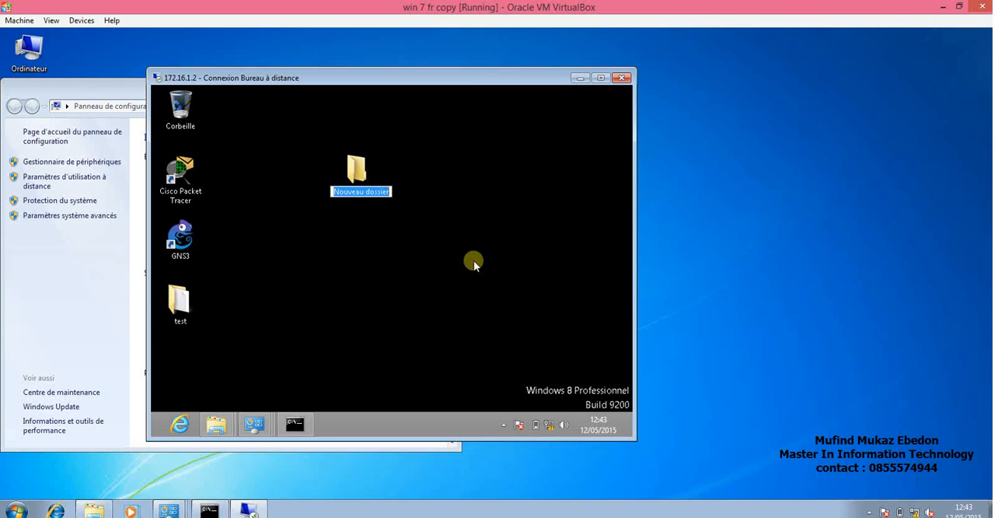
type("connection ")
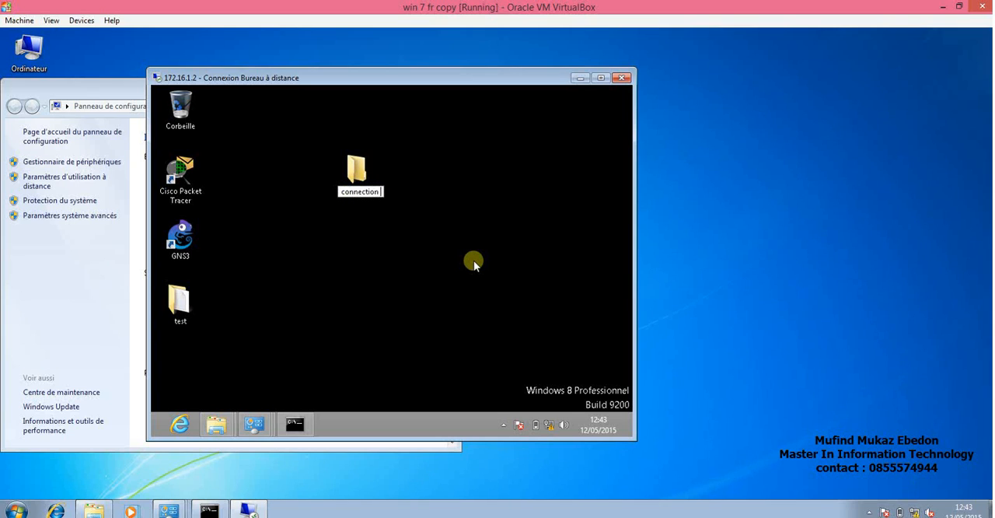
type("burequ")
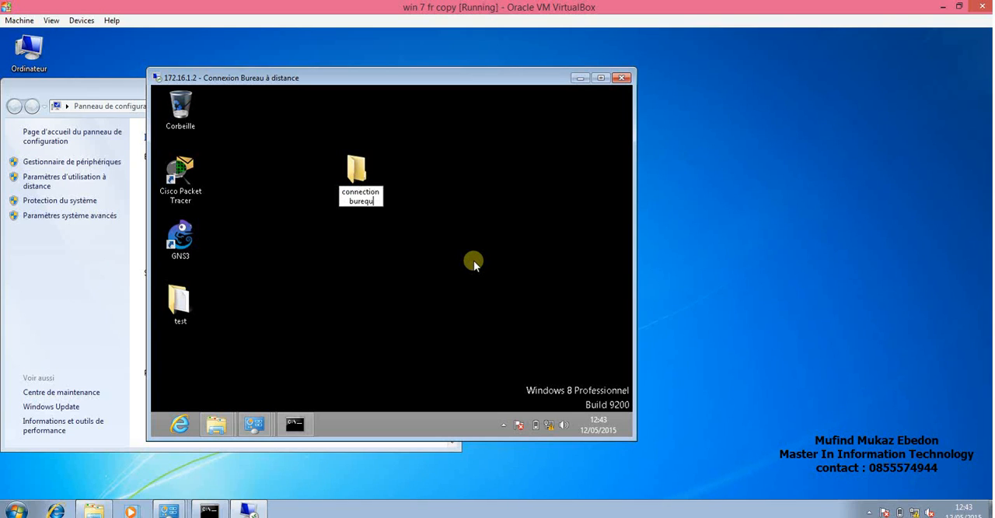
key("BackSpace")
key("BackSpace")
type("au")
key("Return")
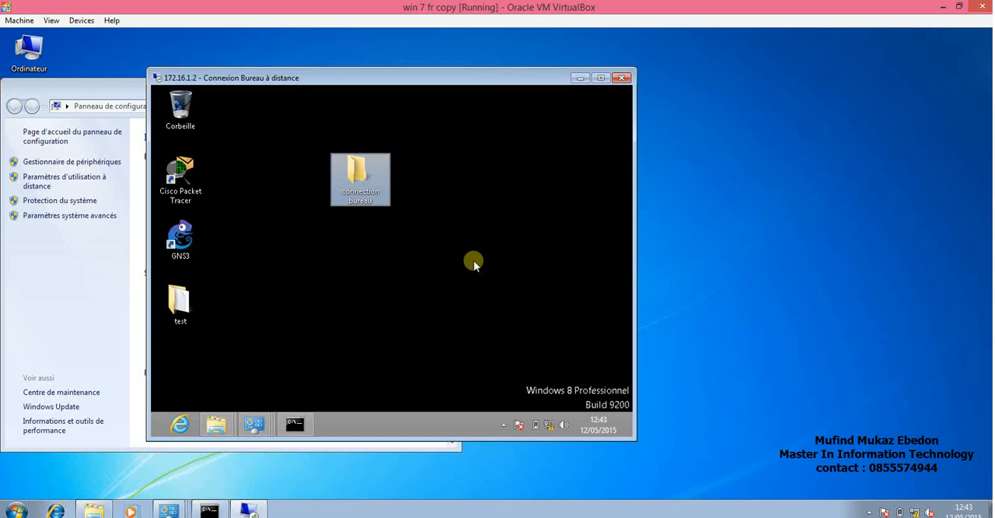
left_click(469, 208)
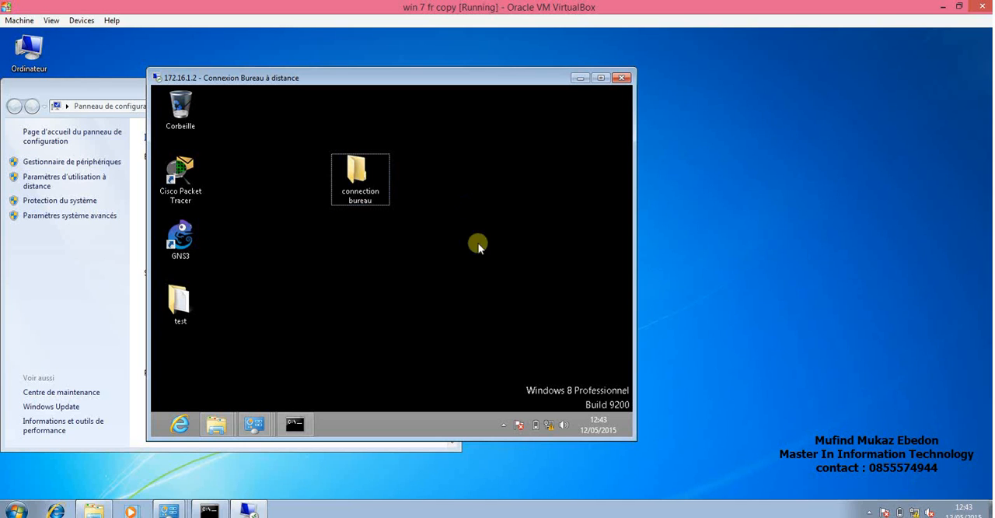
Restore the Windows 7 machine's window size, disconnect the remote session, and sign back in to Windows 8 locally with the account password.
left_click(958, 7)
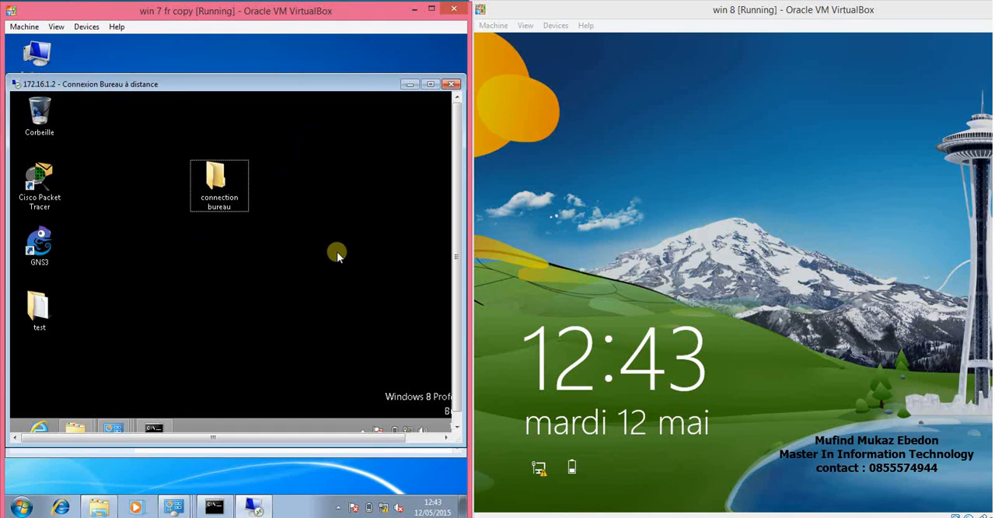
left_click(452, 85)
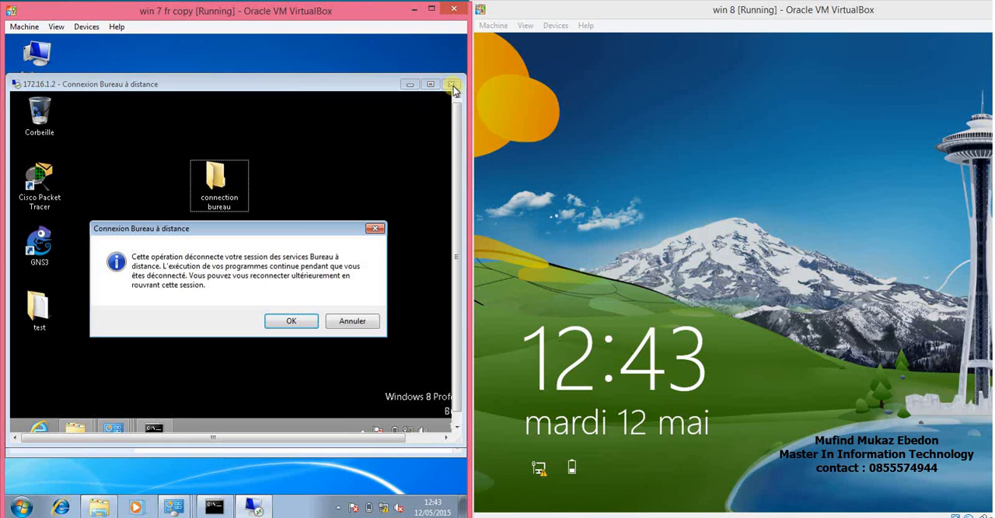
left_click(288, 329)
left_click(602, 232)
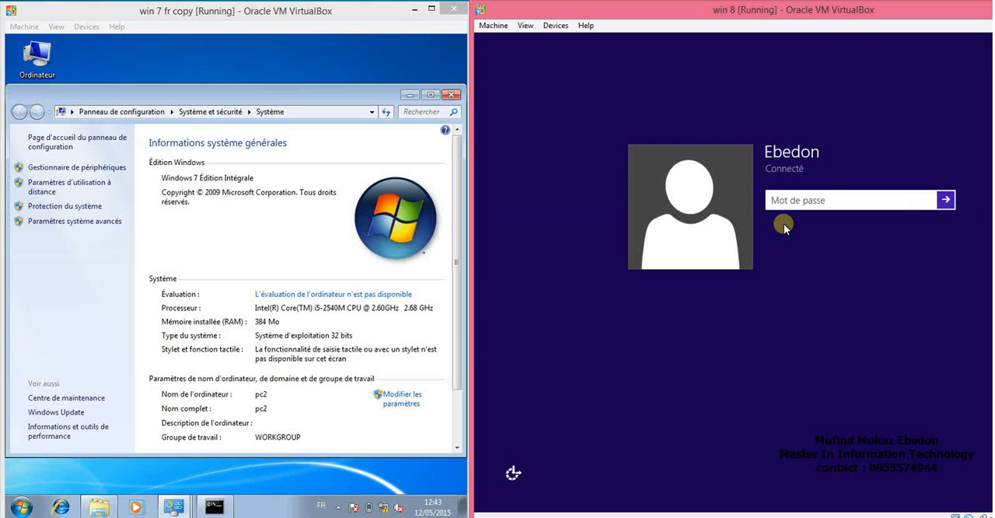
type("********")
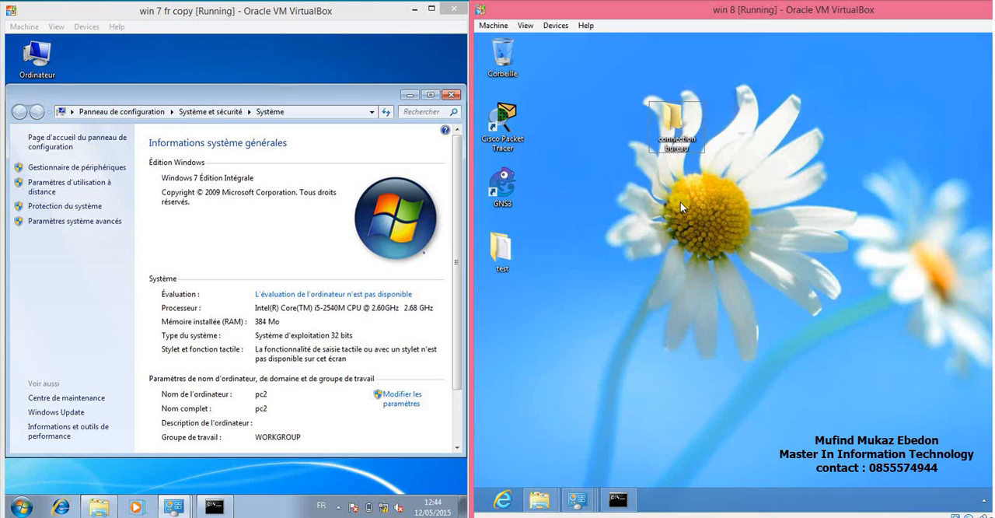
Find Remote Desktop Connection (Connexion Bureau à distance) by searching on Windows 8, and launch it.
key("super")
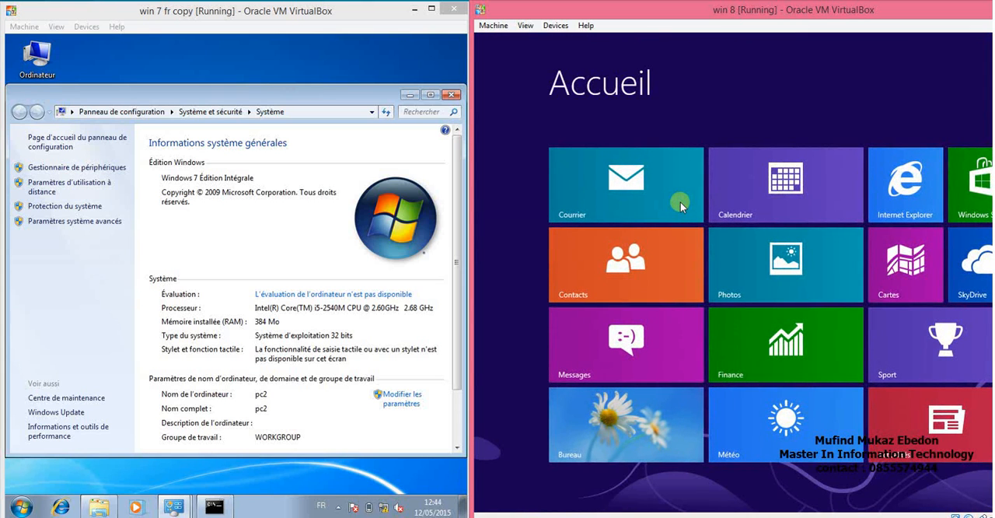
type("connect")
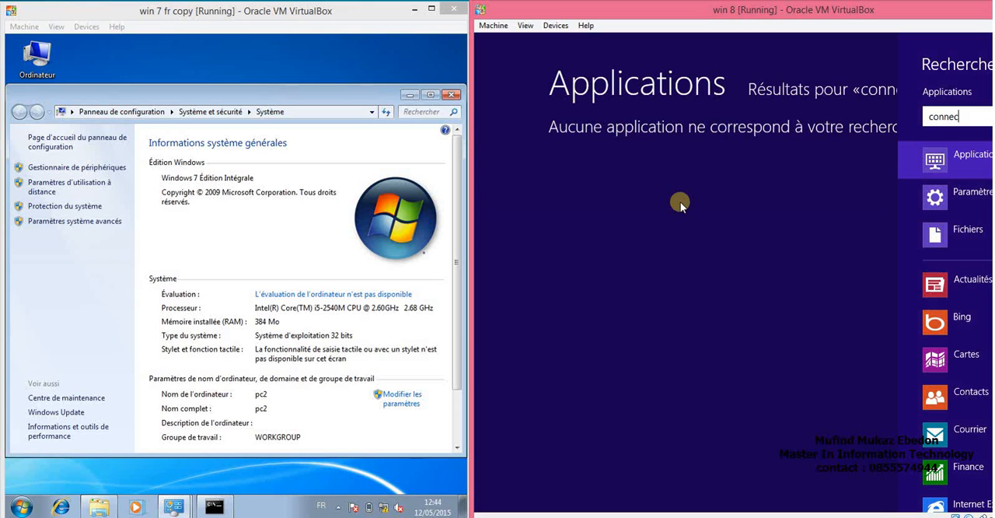
key("BackSpace")
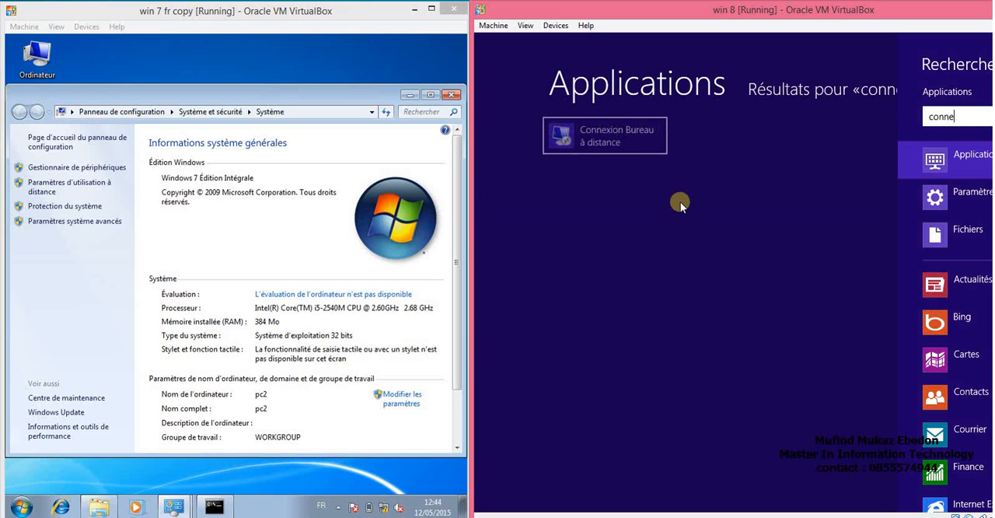
left_click(631, 138)
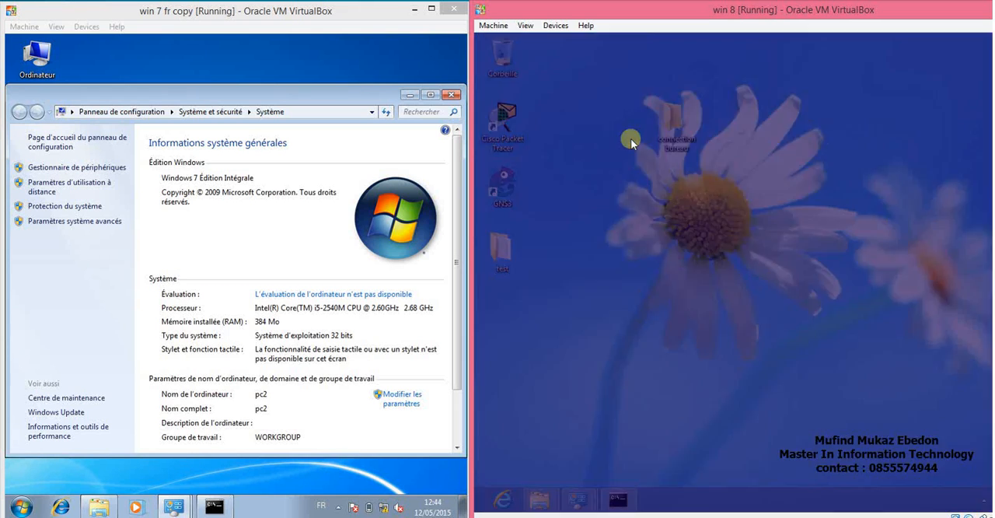
Enter 172.16.1.1 as the computer to reach from Windows 8 and start the connection.
left_click(747, 191)
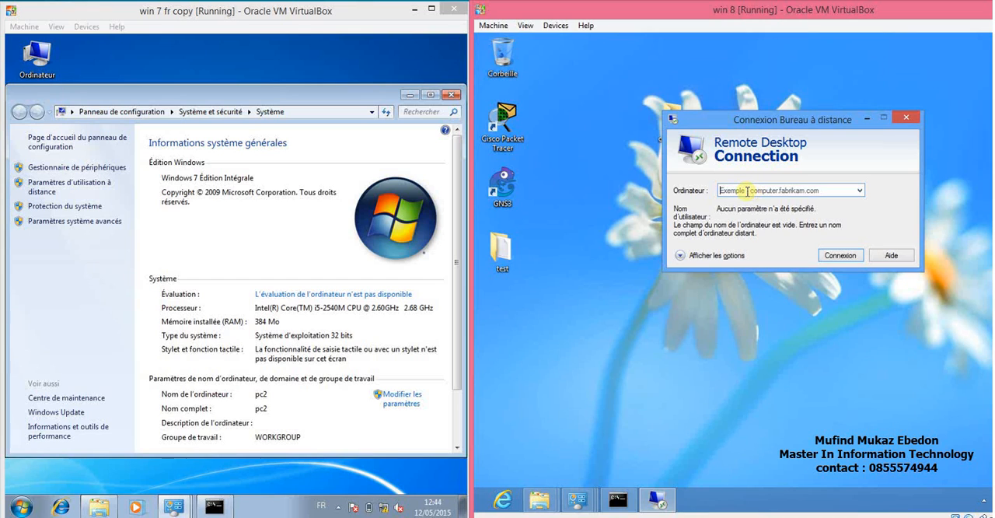
type("&éé")
key("BackSpace")
key("BackSpace")
key("BackSpace")
type("172")
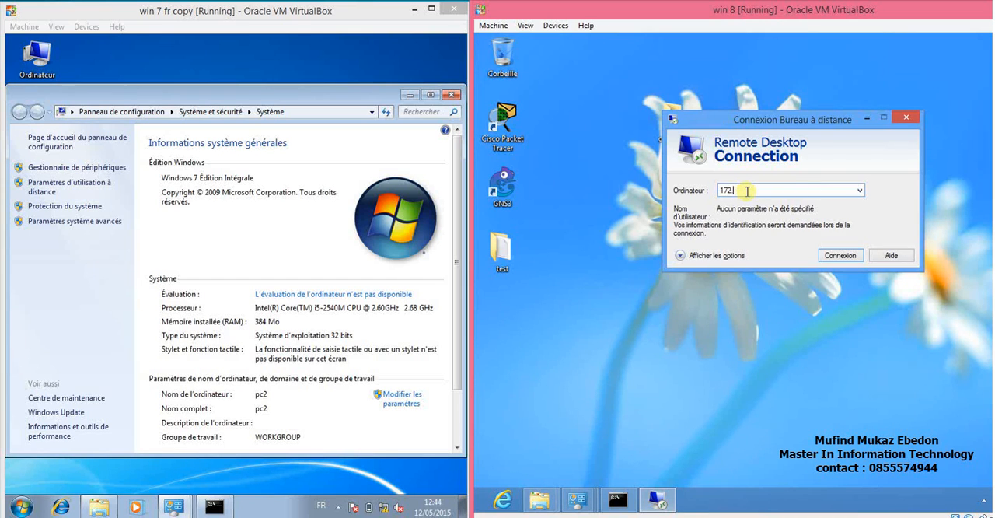
type(".16.1.1")
left_click(842, 255)
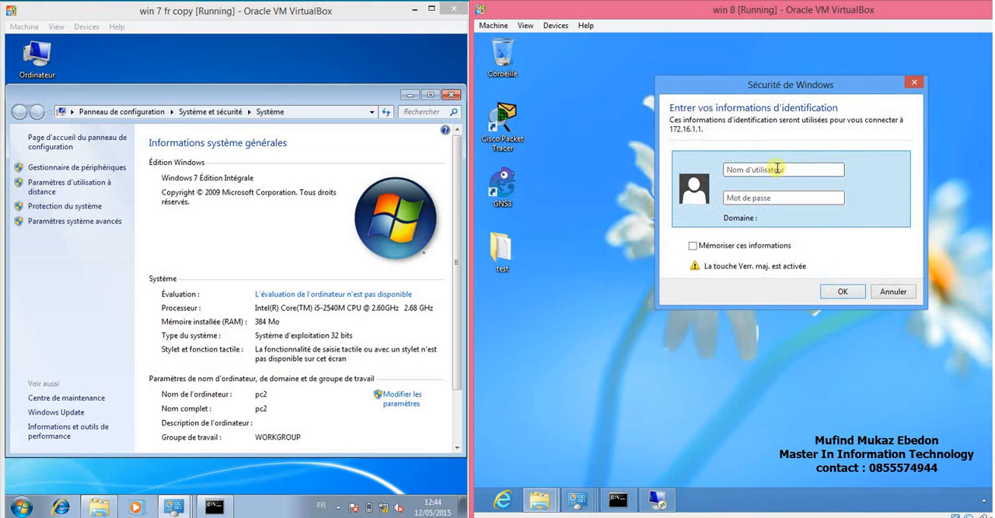
Try to sign in to 172.16.1.1 as Labo2 with the account password, and close Remote Desktop Connection.
type("lA")
key("BackSpace")
key("BackSpace")
key("Caps_Lock")
type("Labo2")
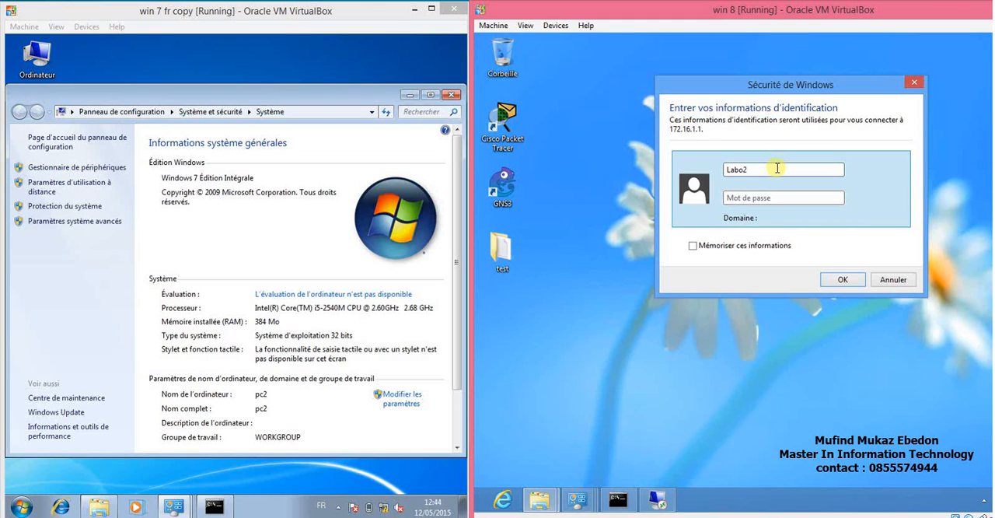
type("********")
key("Return")
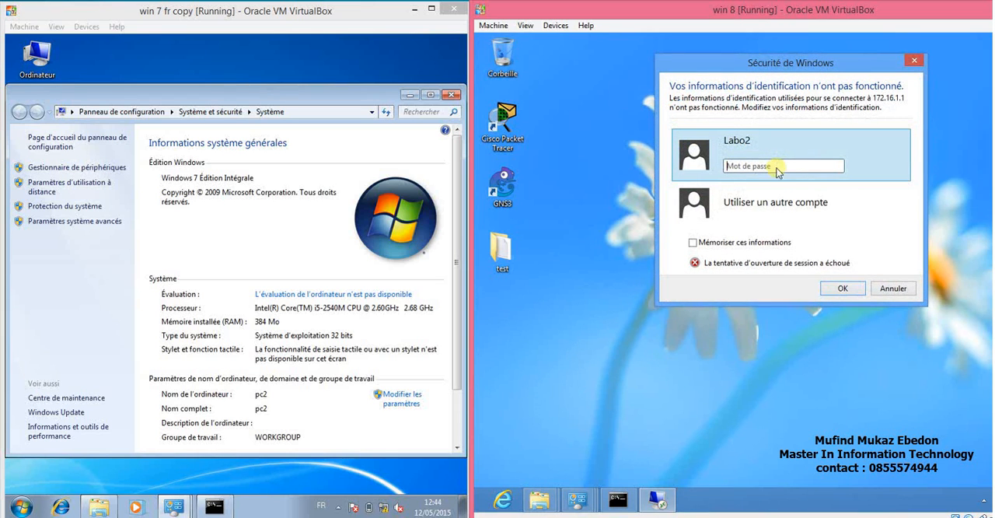
left_click(884, 291)
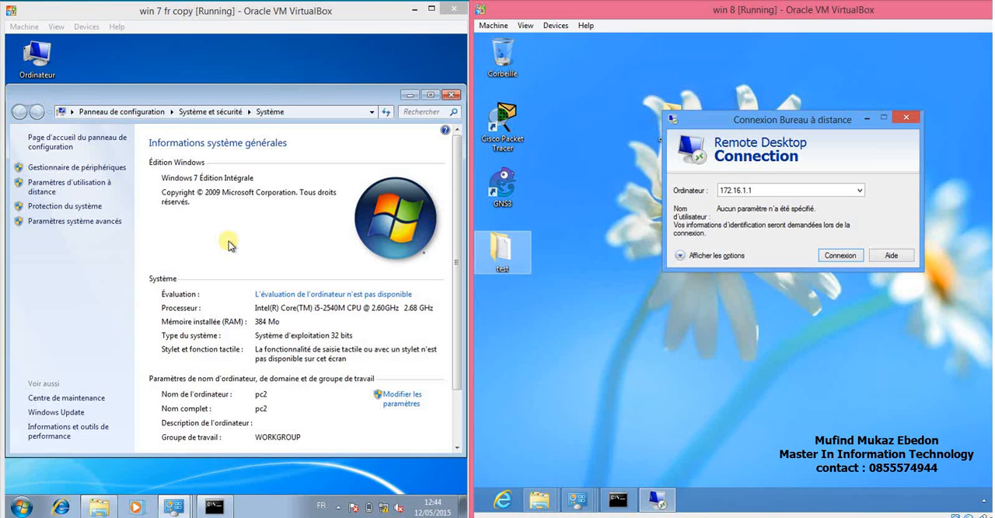
left_click(906, 119)
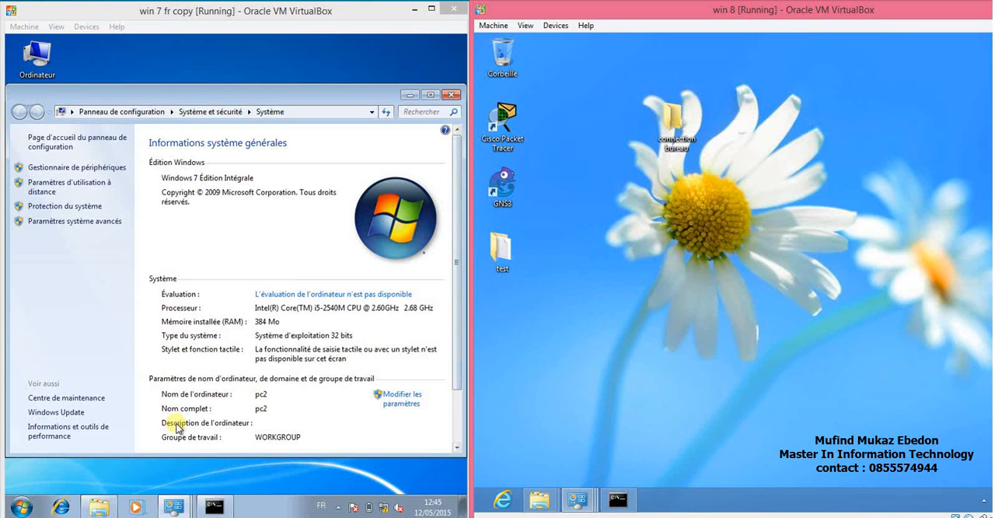
Minimize the open windows on Windows 7 and launch Windows Remote Assistance (Assistance à distance Windows) from the Maintenance programs.
left_click(410, 95)
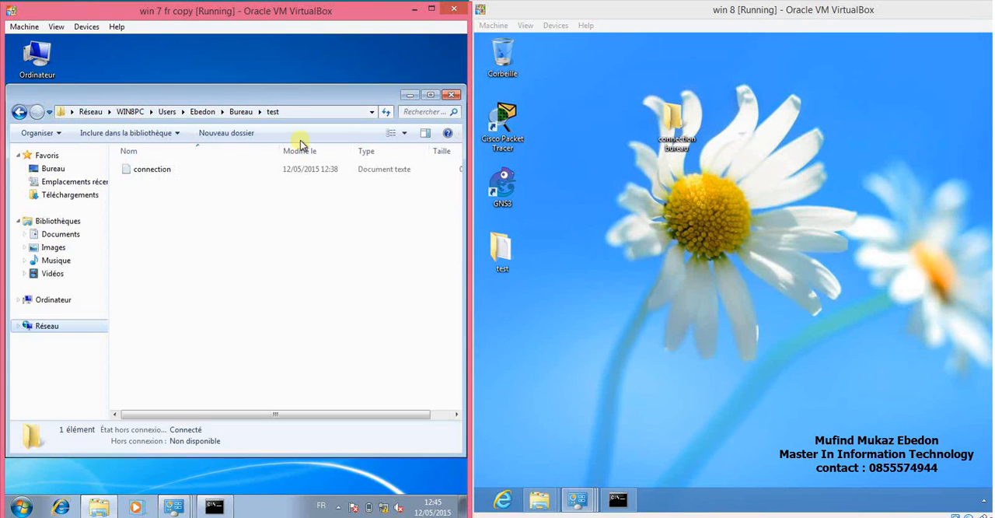
left_click(409, 94)
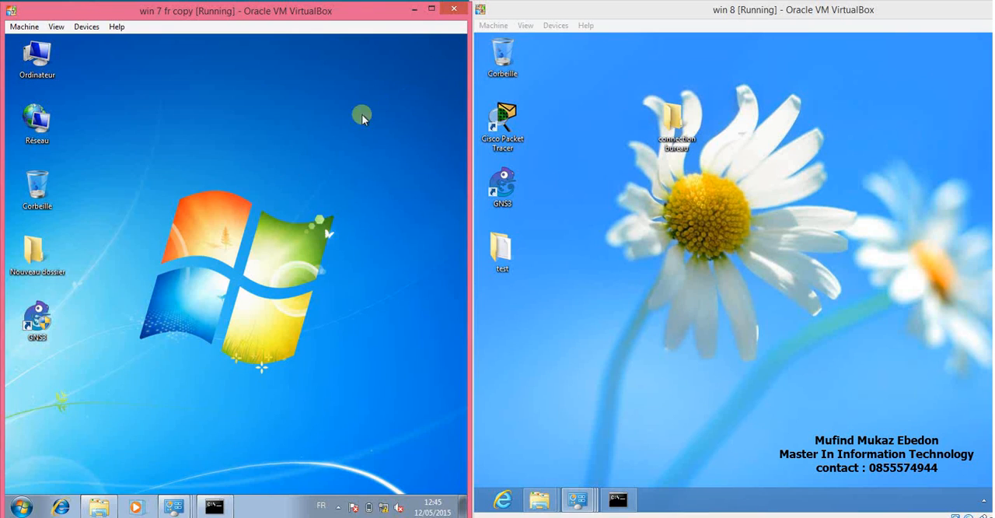
left_click(20, 507)
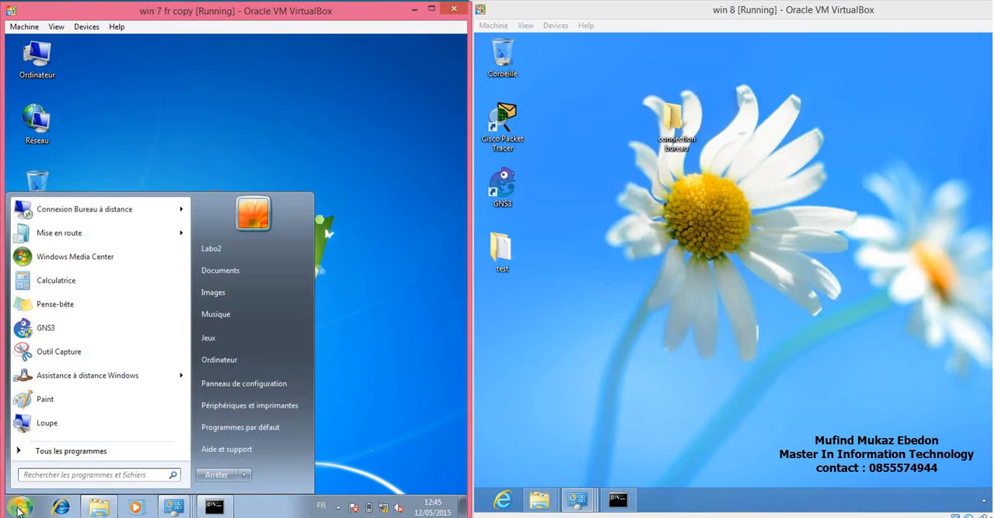
left_click(60, 453)
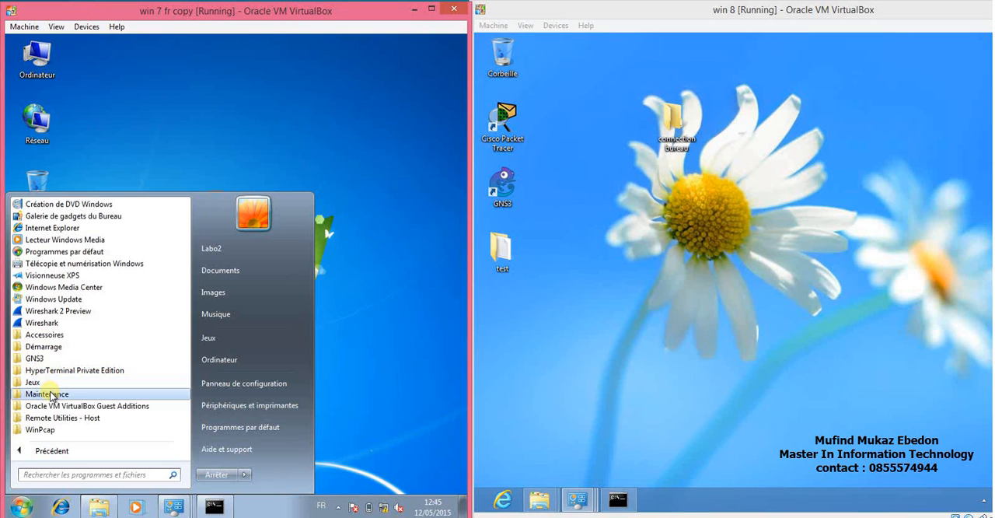
left_click(48, 393)
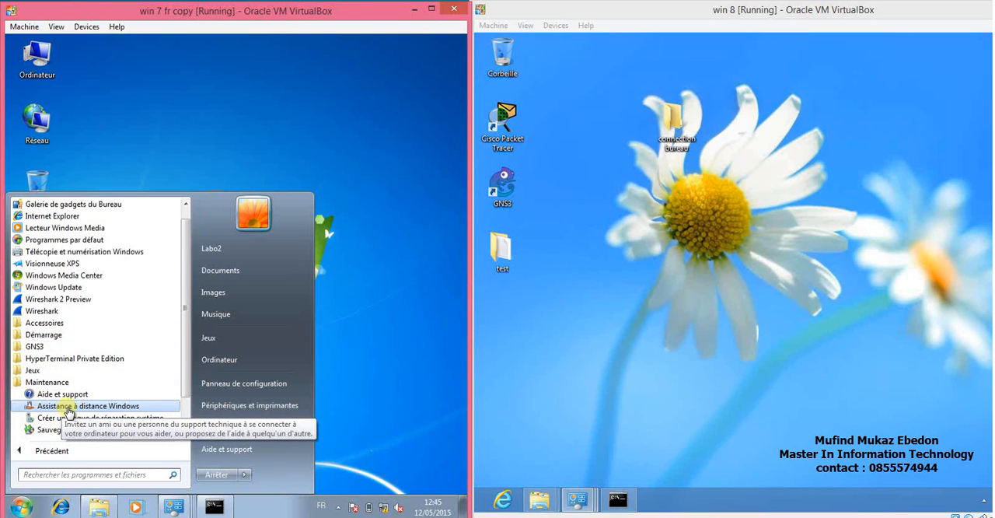
left_click(69, 405)
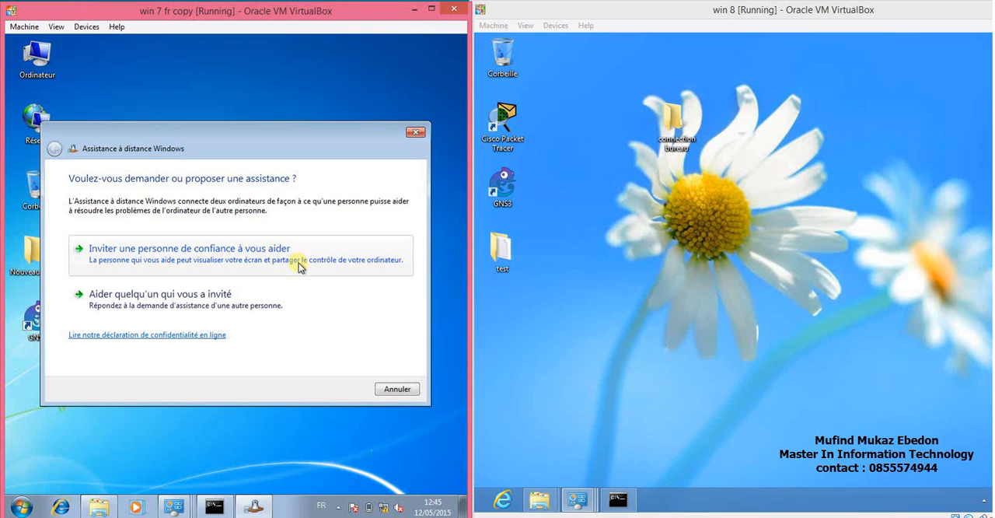
Invite a trusted helper by saving the invitation as a file named Invitationassistance on the Windows 7 desktop (Bureau).
left_click(237, 254)
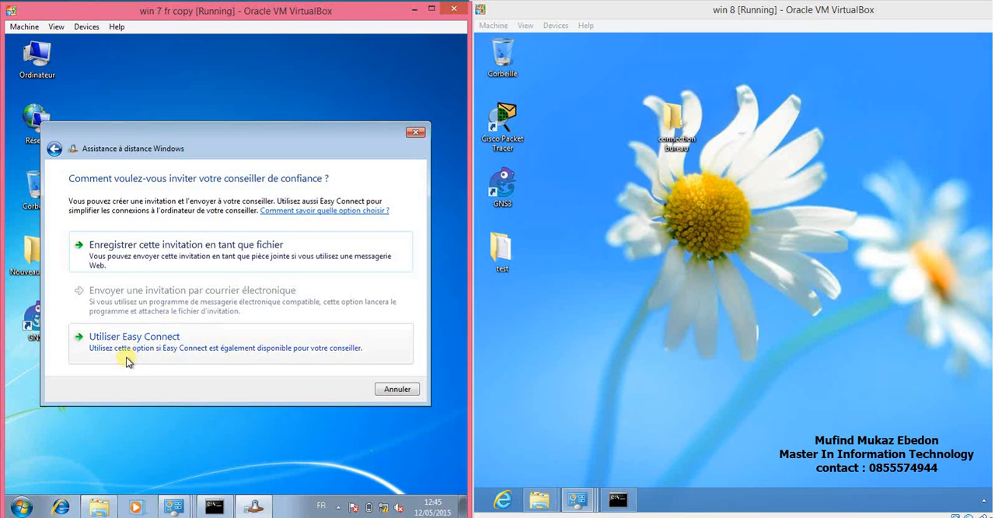
left_click(200, 254)
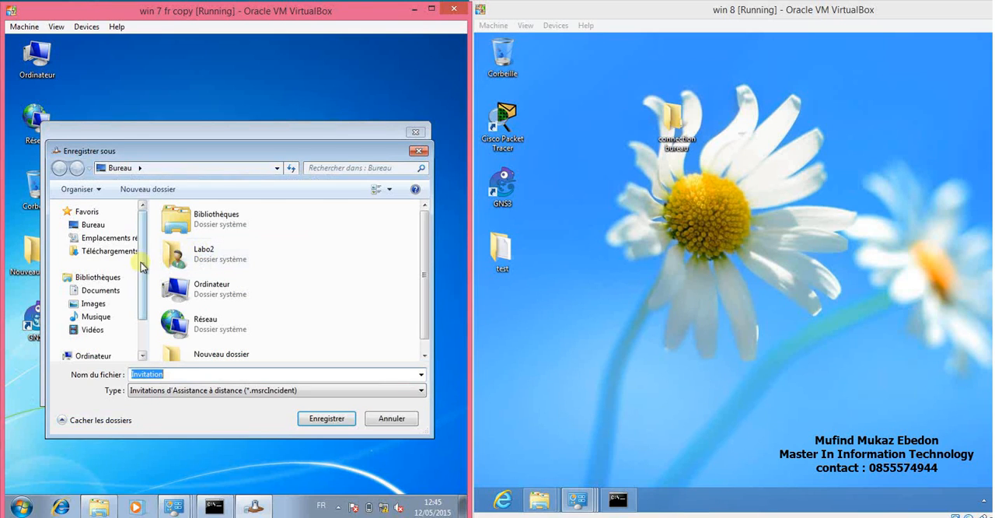
left_click(90, 224)
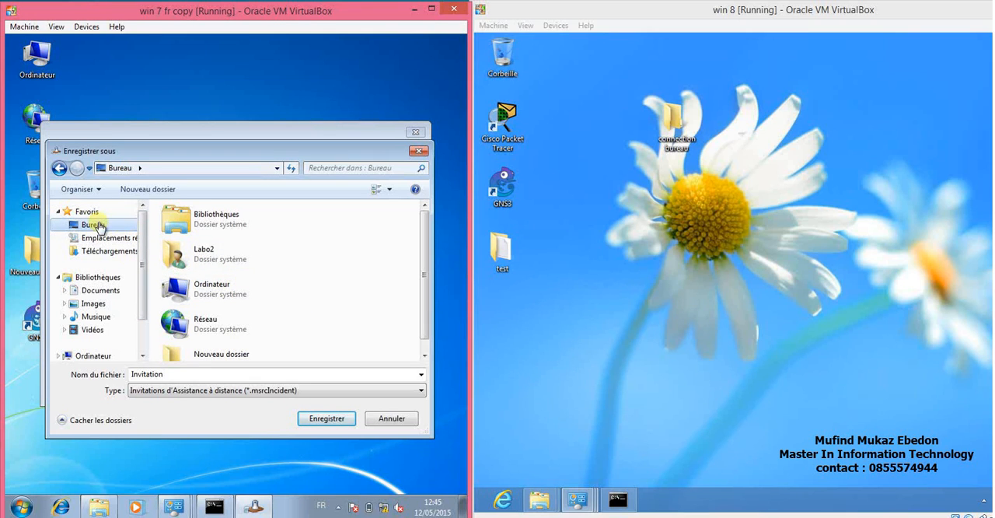
double_click(183, 376)
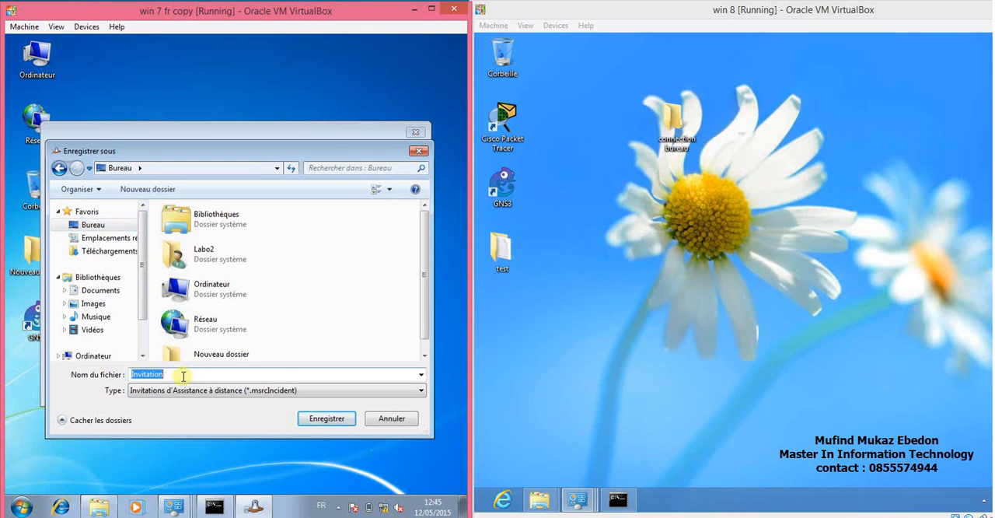
left_click(183, 377)
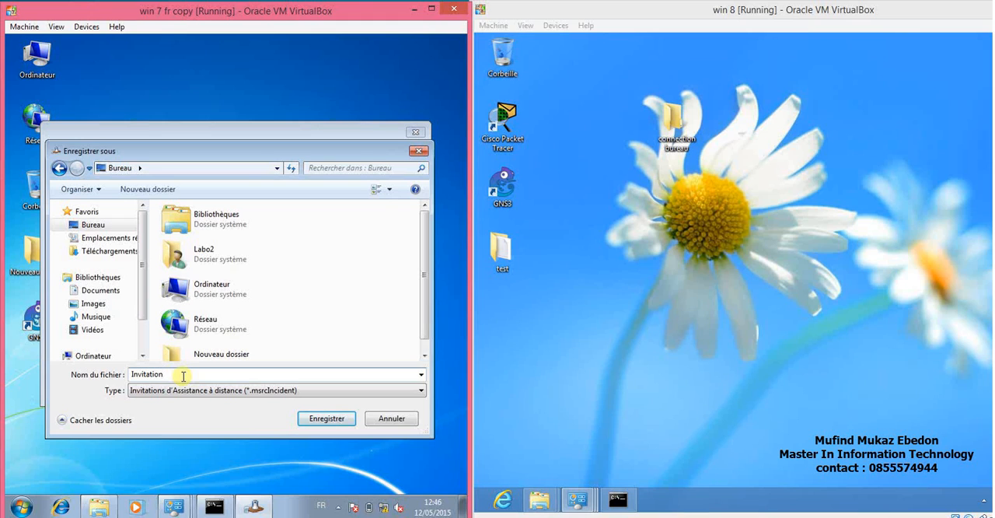
type("cn")
key("BackSpace")
key("BackSpace")
key("BackSpace")
type("assistance")
left_click(327, 418)
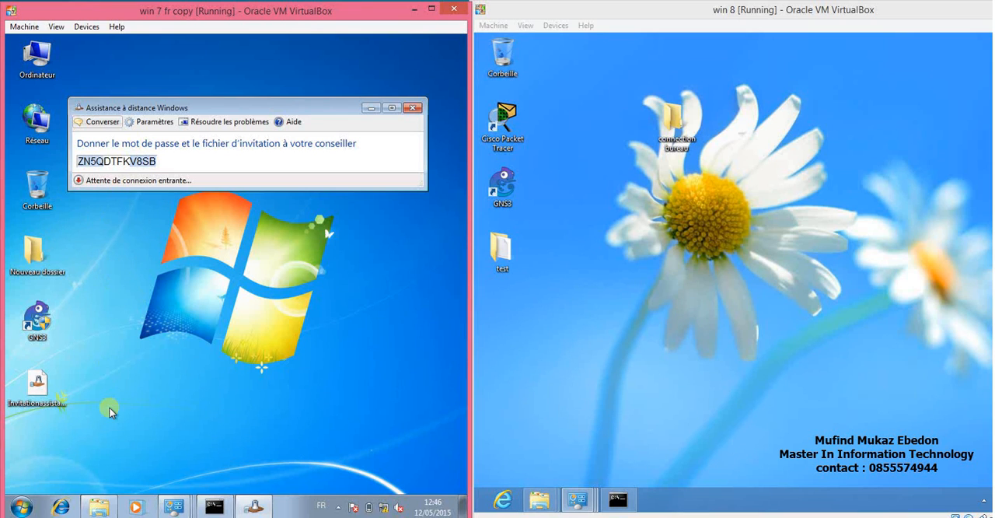
Browse the network to the Users share on WIN8PC and copy the Invitationassistance file from the Windows 7 desktop.
left_click(91, 507)
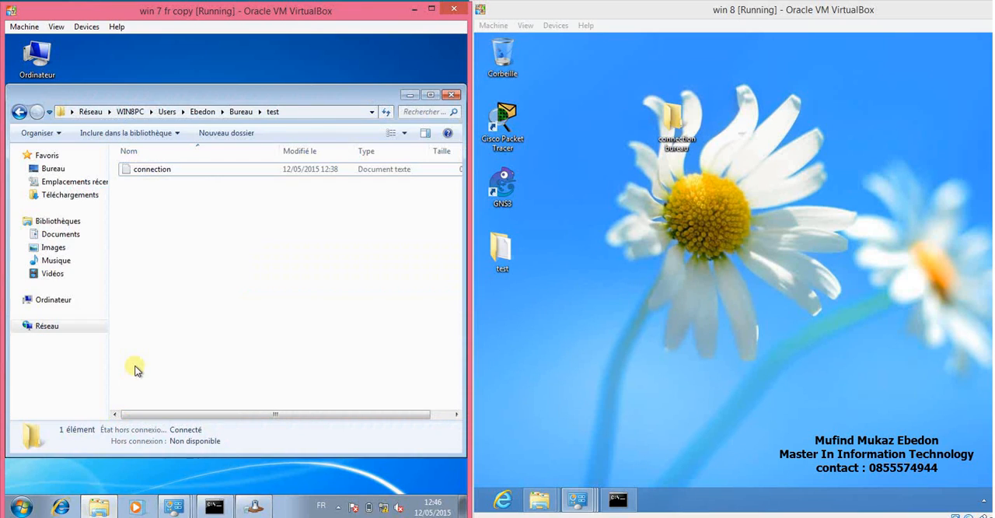
left_click(64, 329)
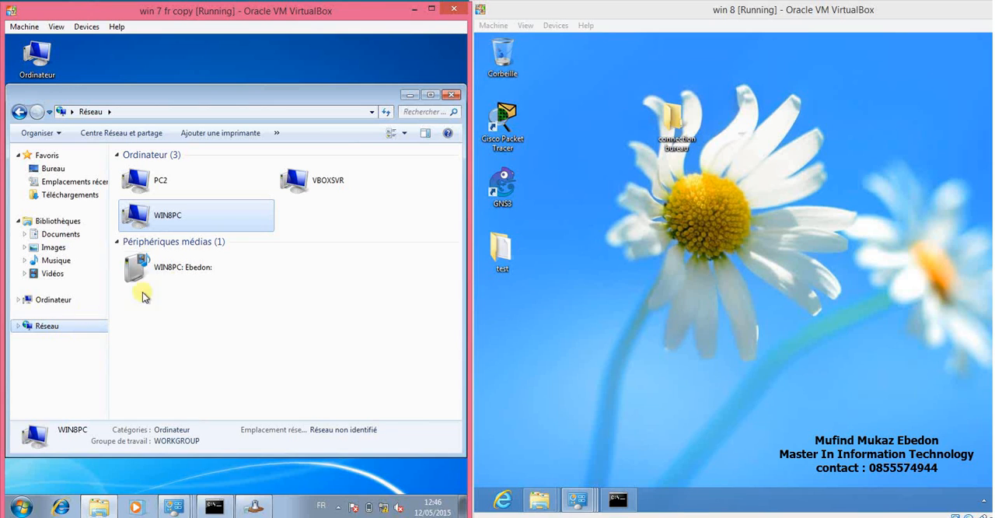
double_click(164, 220)
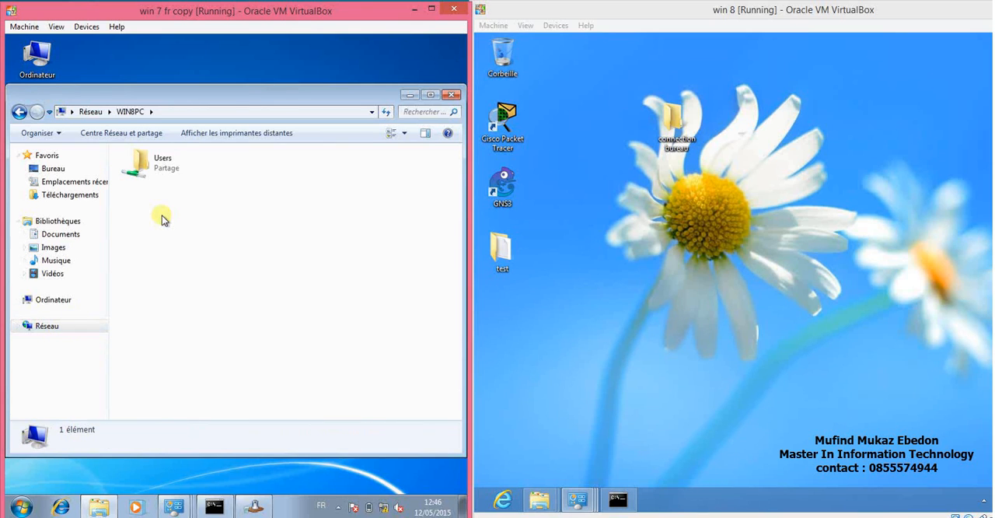
double_click(157, 166)
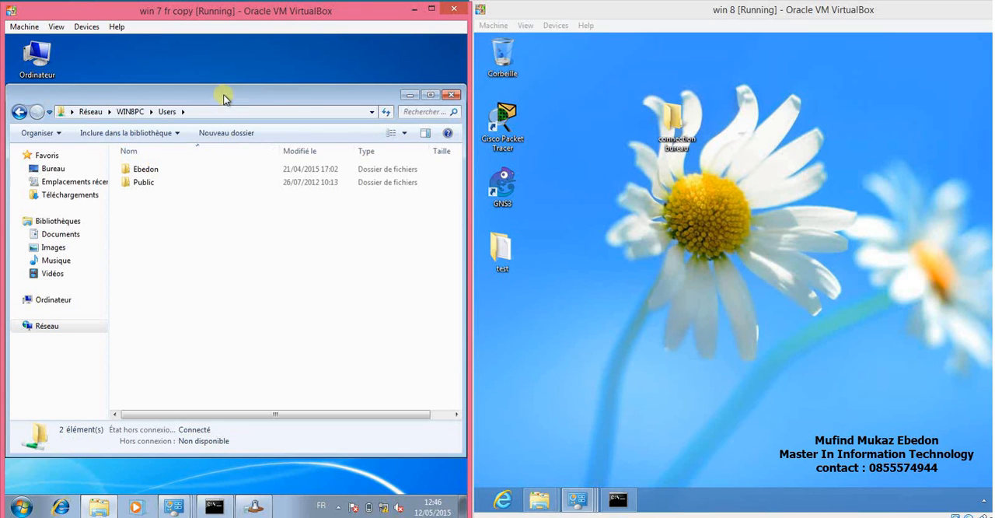
left_click_drag(222, 96, 317, 116)
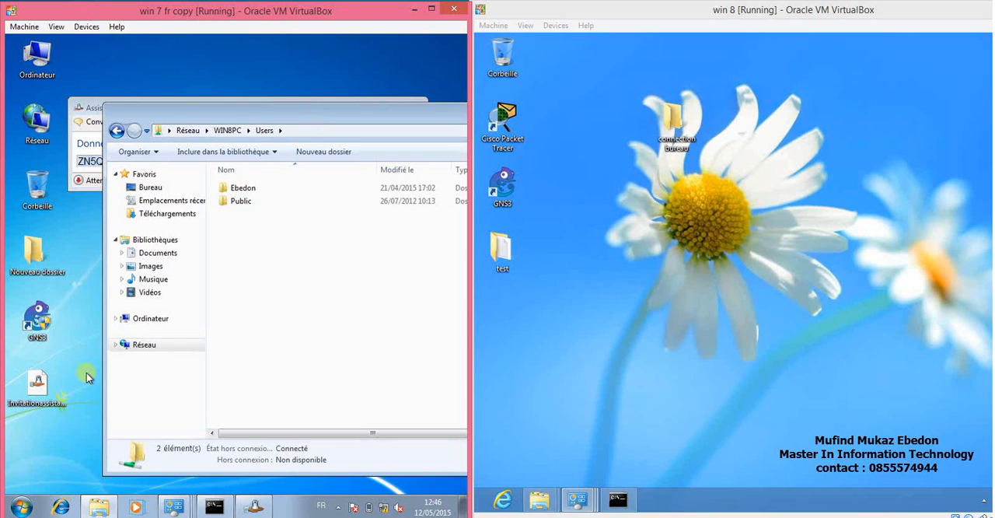
left_click(38, 392)
right_click(39, 393)
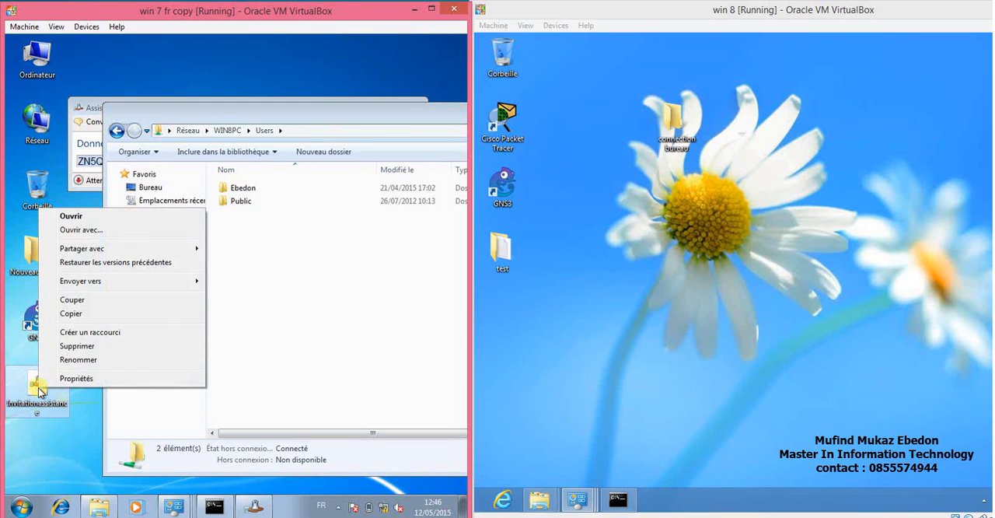
left_click(101, 314)
Try to paste the invitation file directly into the Users share on WIN8PC.
left_click(223, 290)
right_click(221, 291)
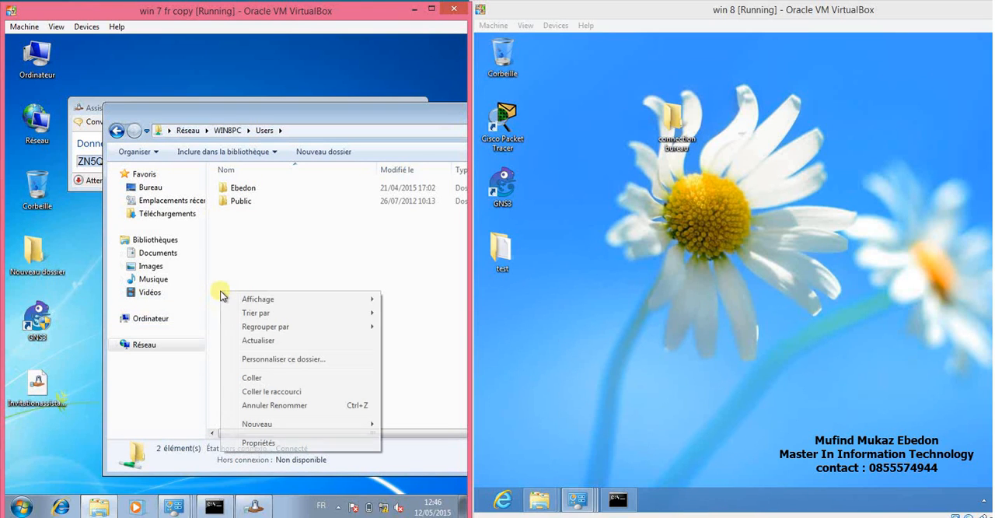
left_click(251, 379)
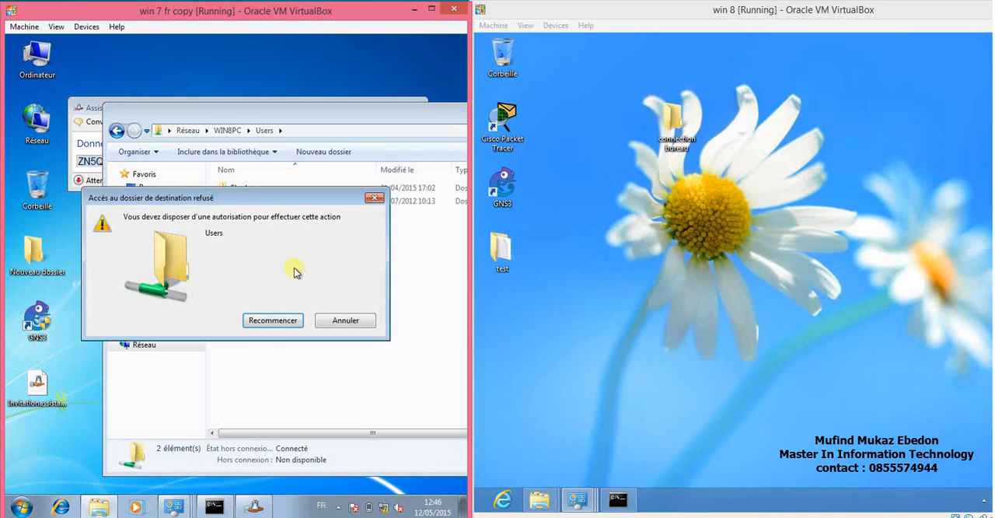
left_click(342, 320)
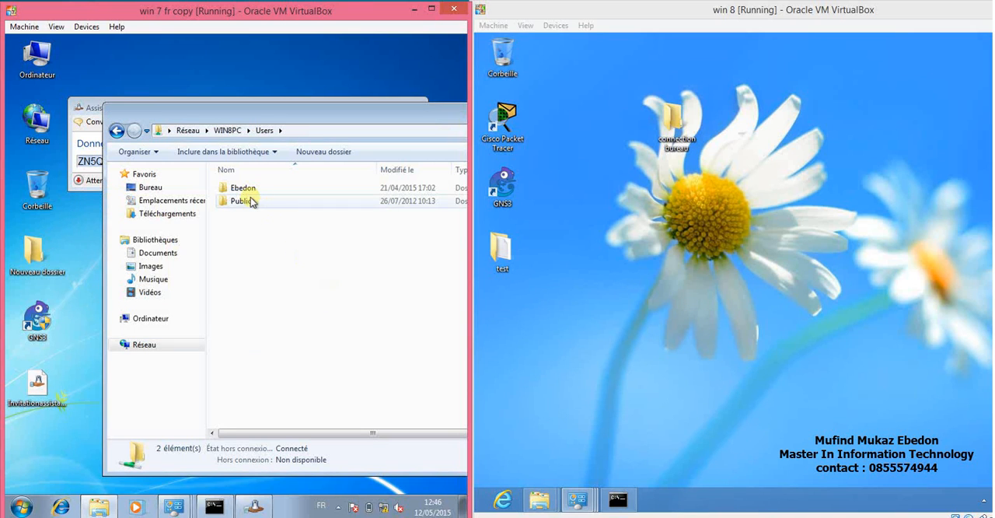
Paste the invitation file into the Bureau folder of the Windows 8 user's profile on WIN8PC.
double_click(241, 192)
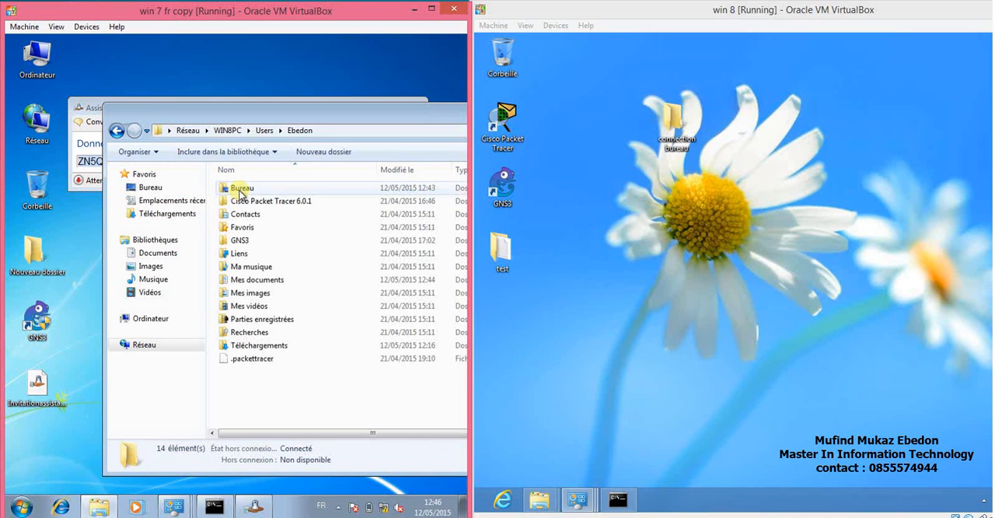
double_click(243, 191)
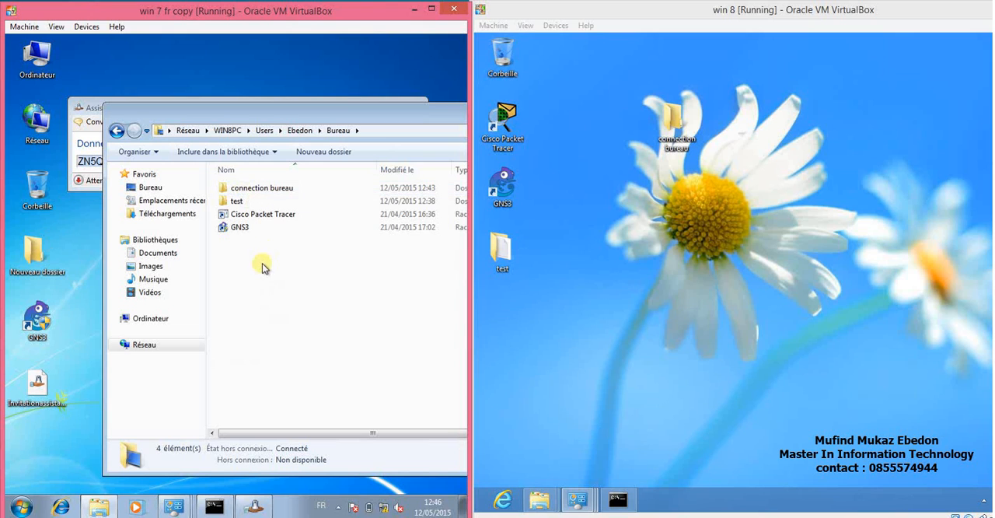
right_click(260, 264)
left_click(290, 351)
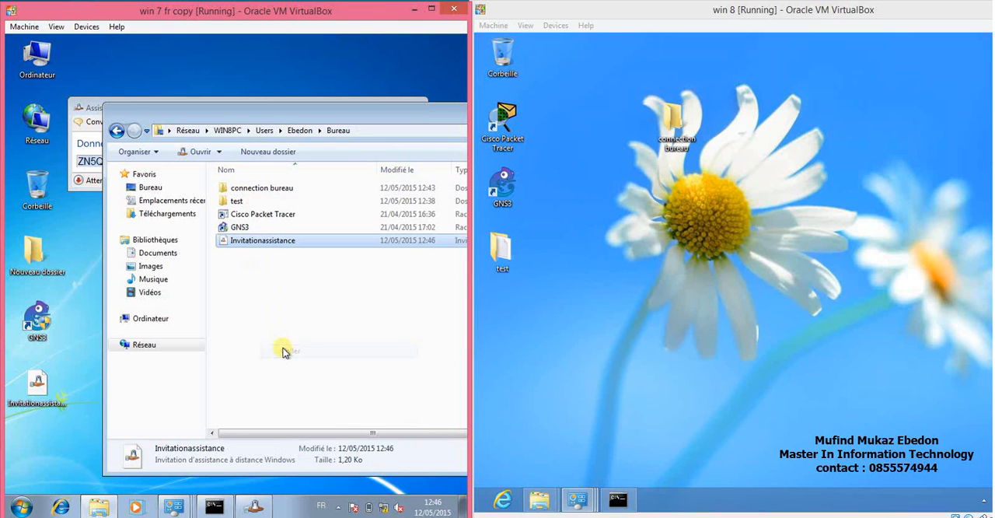
Copy the invitation password from the Windows Remote Assistance window on Windows 7.
left_click(90, 109)
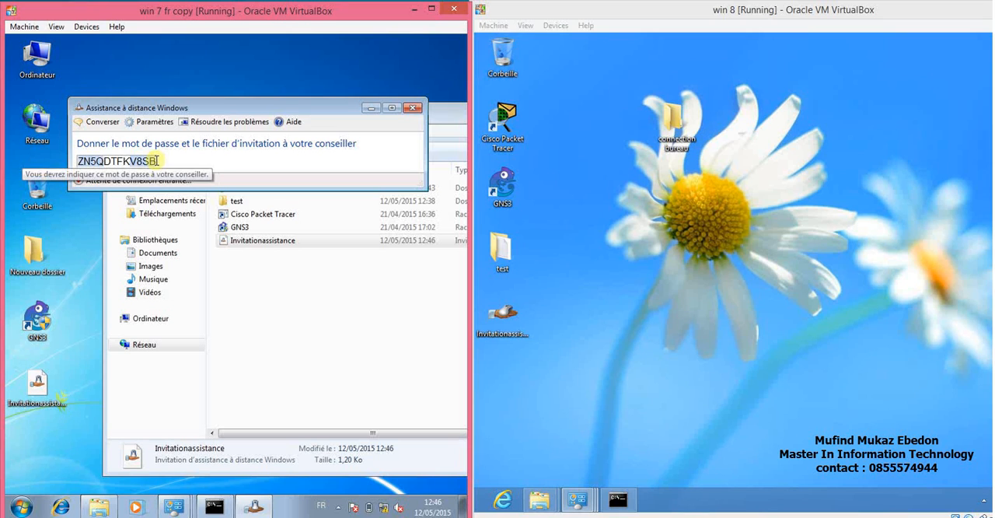
left_click_drag(152, 160, 77, 160)
right_click(95, 164)
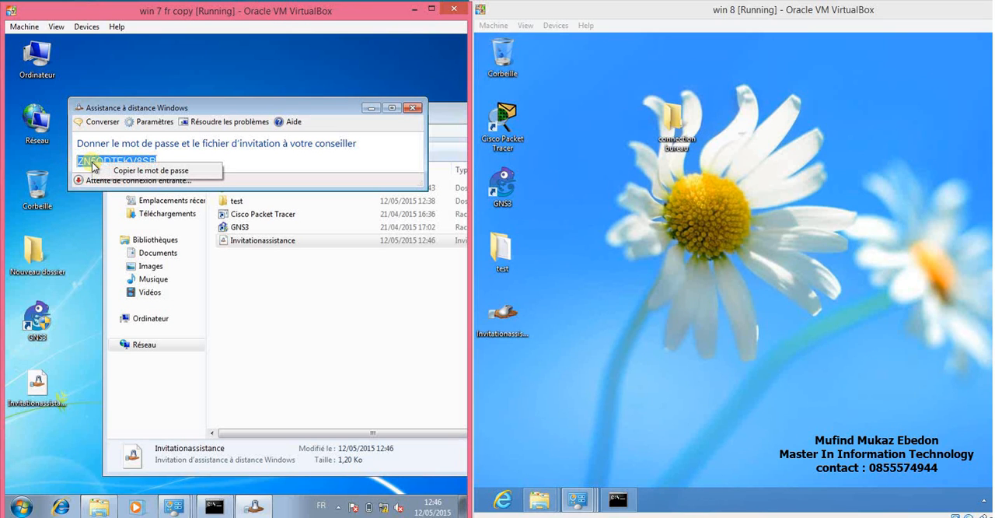
left_click(116, 171)
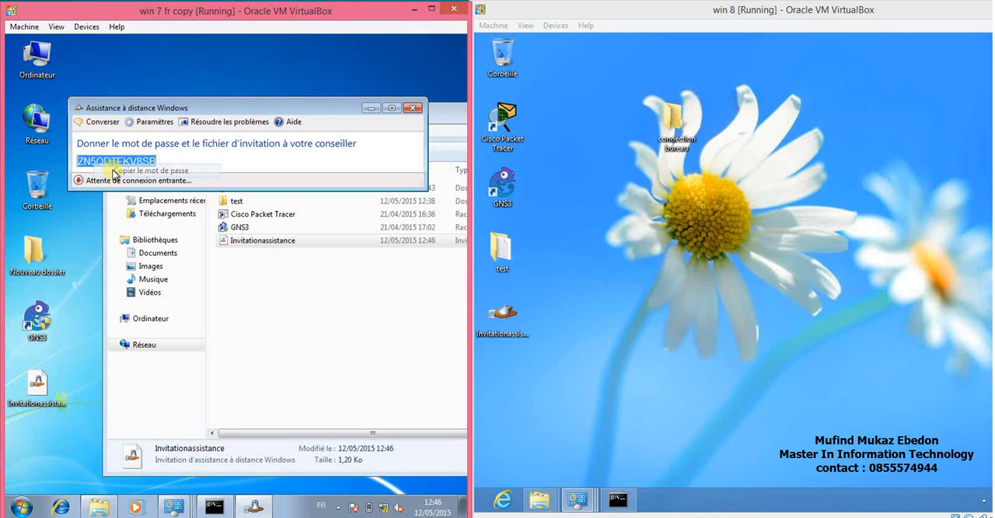
Create a new text document with its default name in the shared Bureau folder on WIN8PC.
left_click(259, 287)
right_click(259, 288)
mouse_move(304, 420)
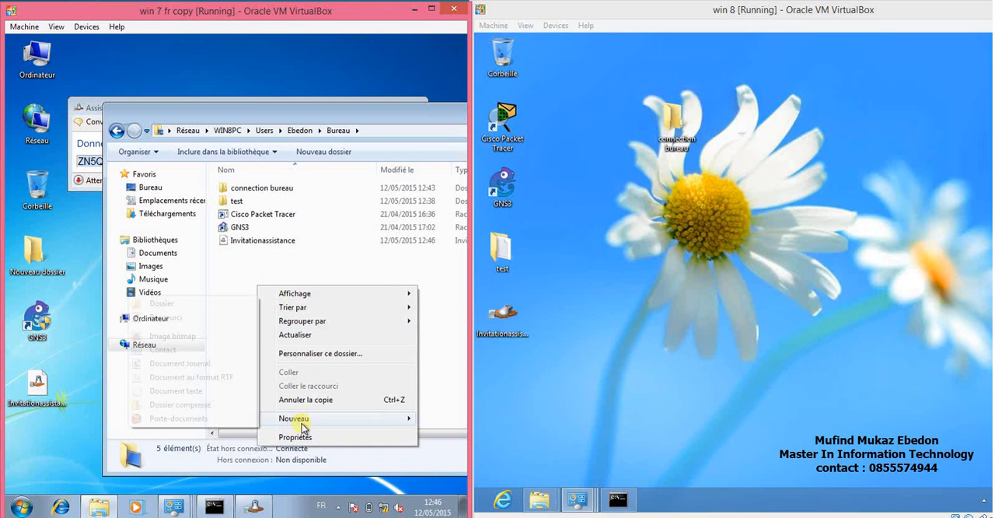
left_click(221, 392)
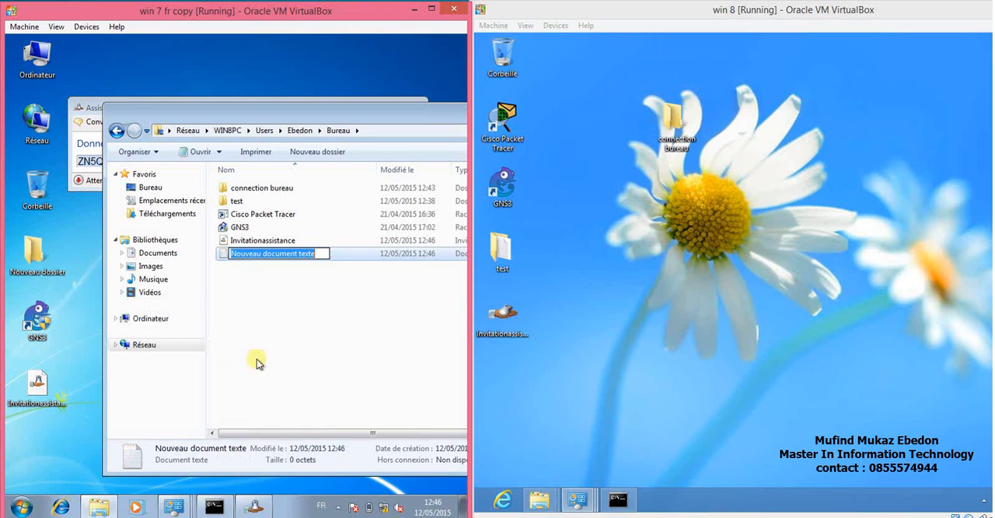
left_click(281, 284)
Paste the invitation password into the new text document, save it, and close Notepad (Bloc-notes).
double_click(256, 254)
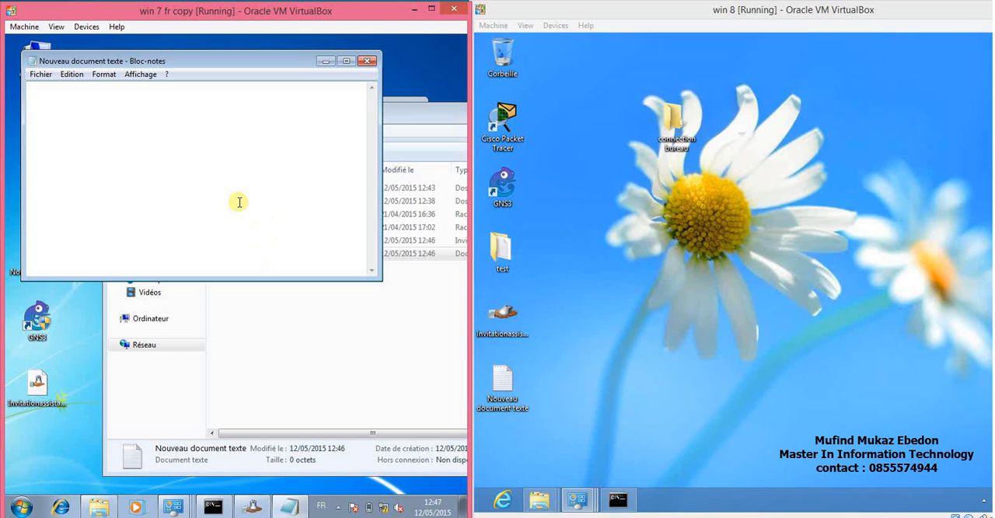
key("ctrl+v")
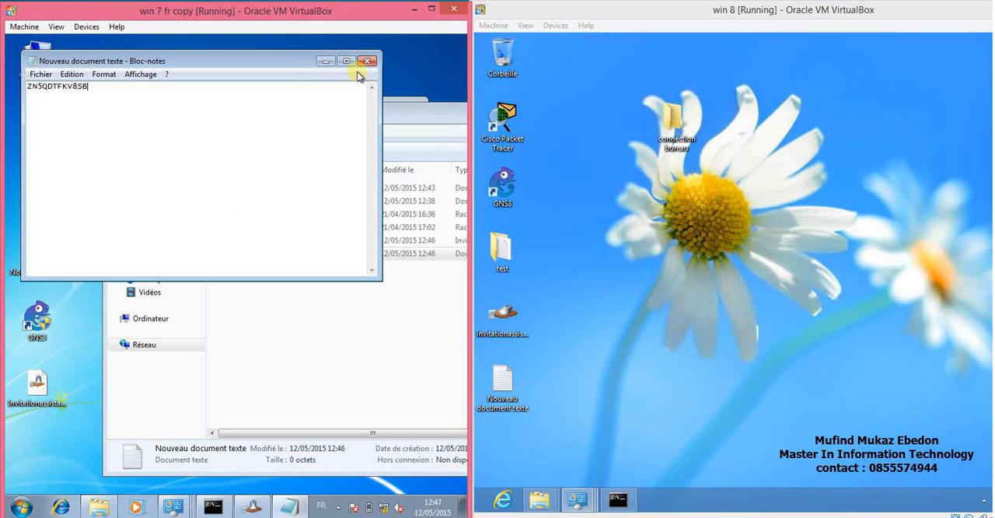
left_click(38, 75)
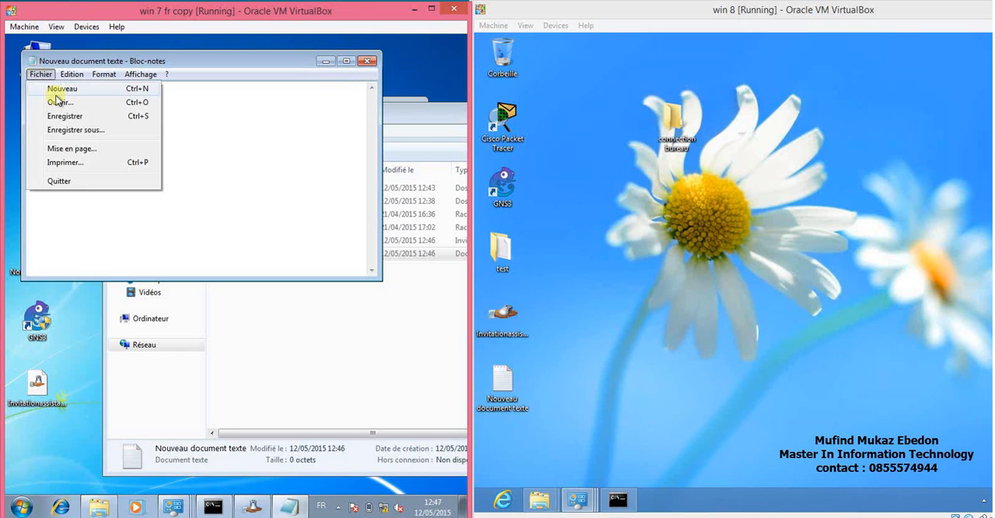
left_click(68, 120)
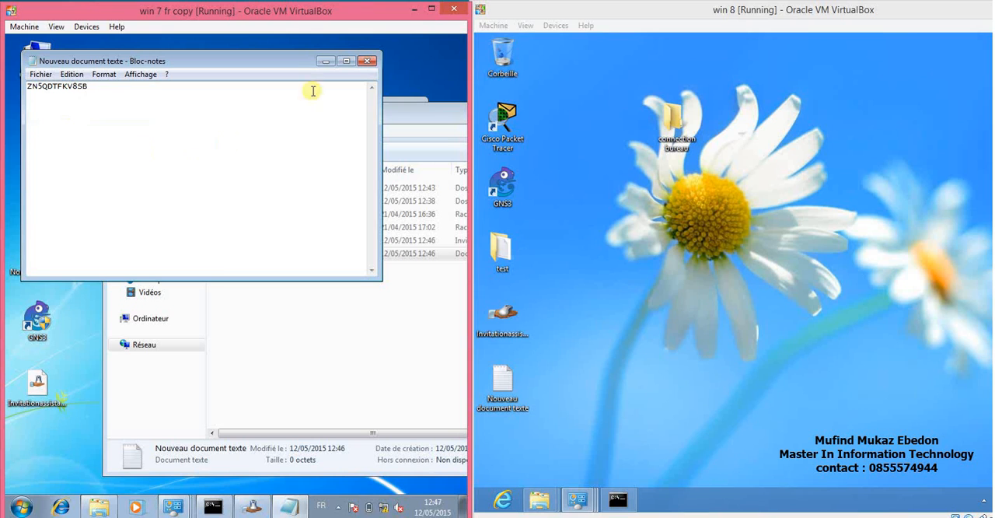
left_click(369, 62)
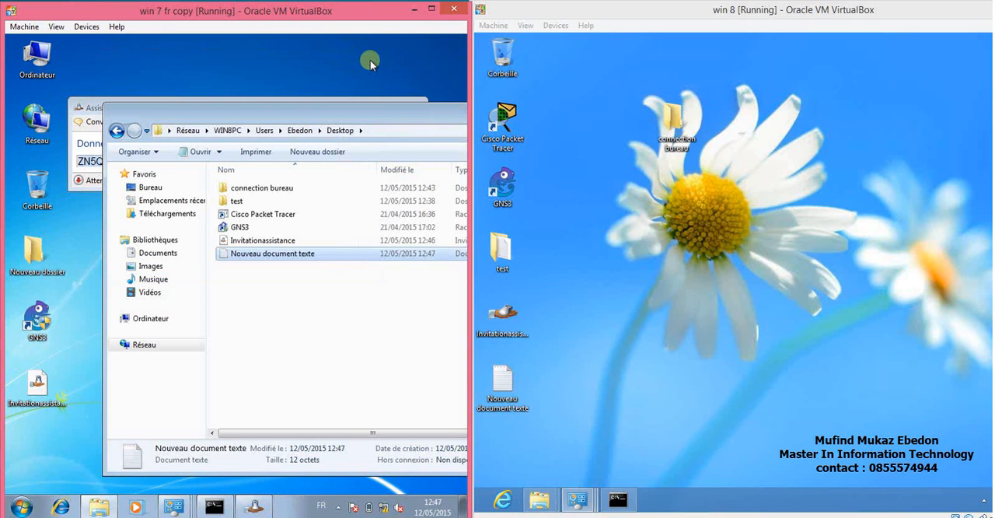
Close Windows Remote Assistance on Windows 7, ending the pending invitation, and minimize the shared folder window.
left_click_drag(378, 119, 367, 178)
left_click(412, 107)
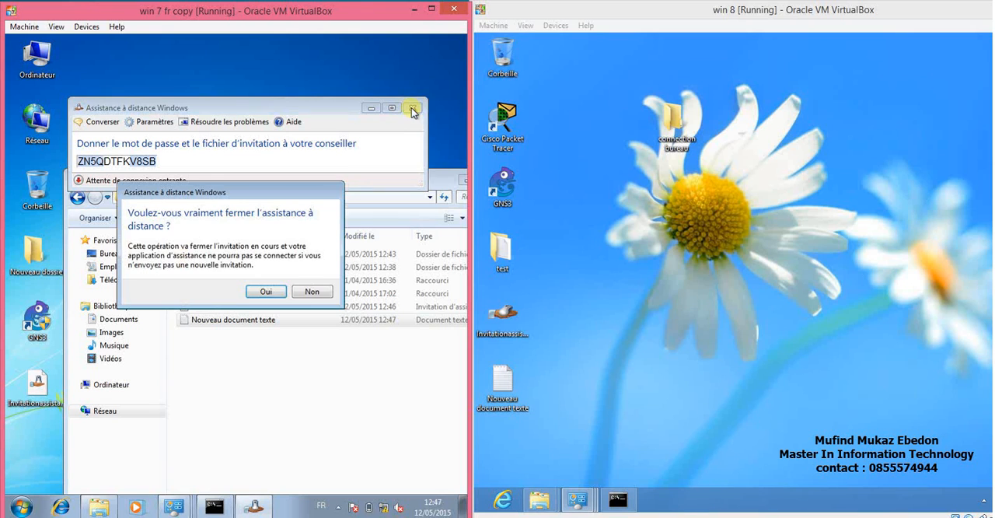
left_click(265, 291)
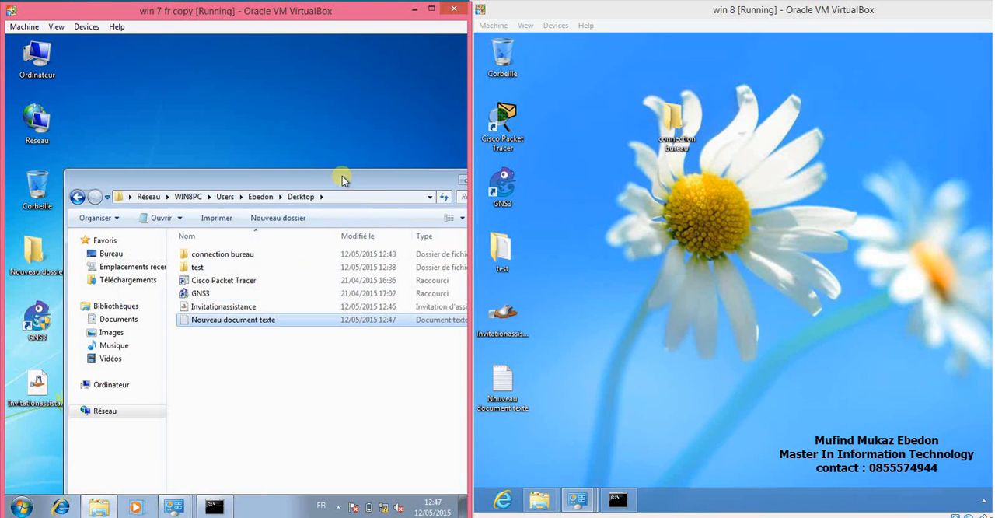
left_click_drag(340, 174, 269, 122)
left_click(399, 125)
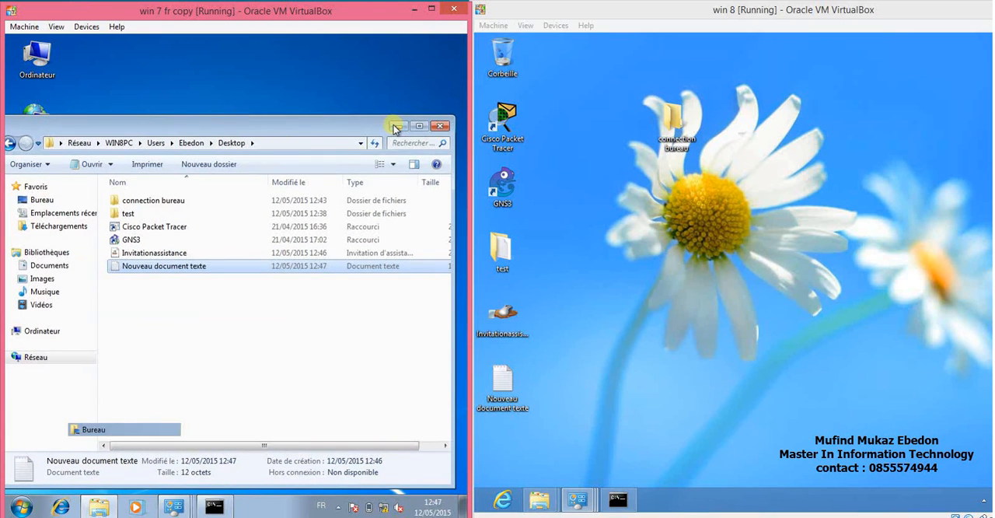
Open the Invitationassistance file from the Windows 8 desktop.
left_click(505, 321)
left_click(505, 321)
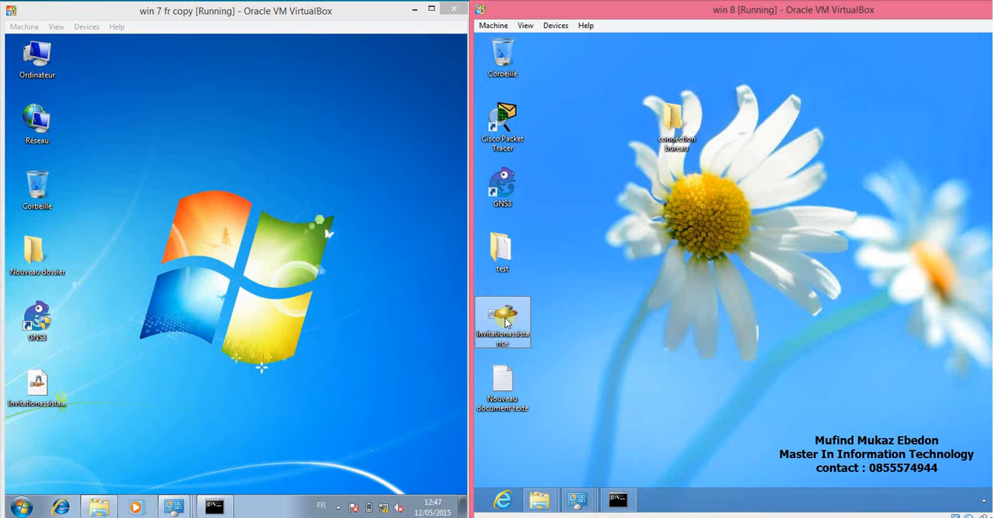
double_click(506, 322)
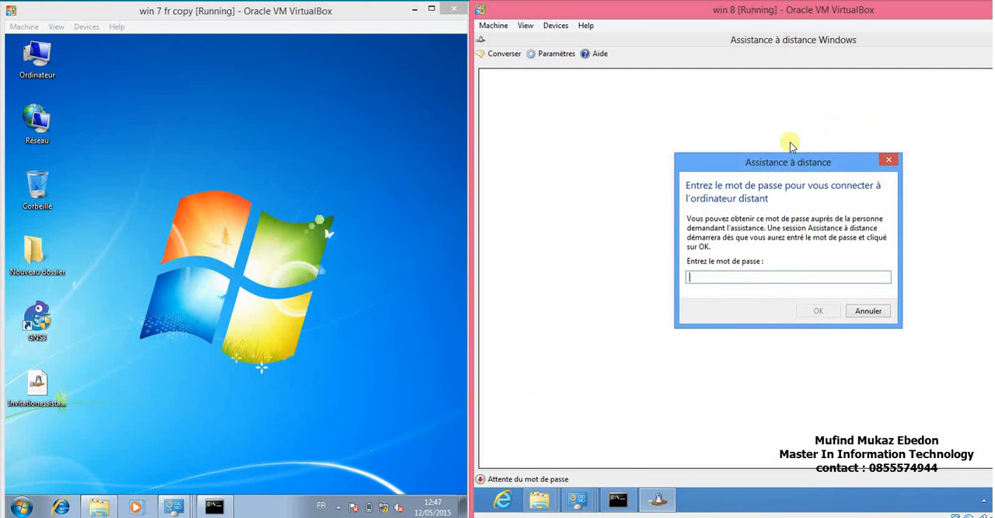
Open the text document on the Windows 8 desktop and copy the invitation password from it.
key("super+d")
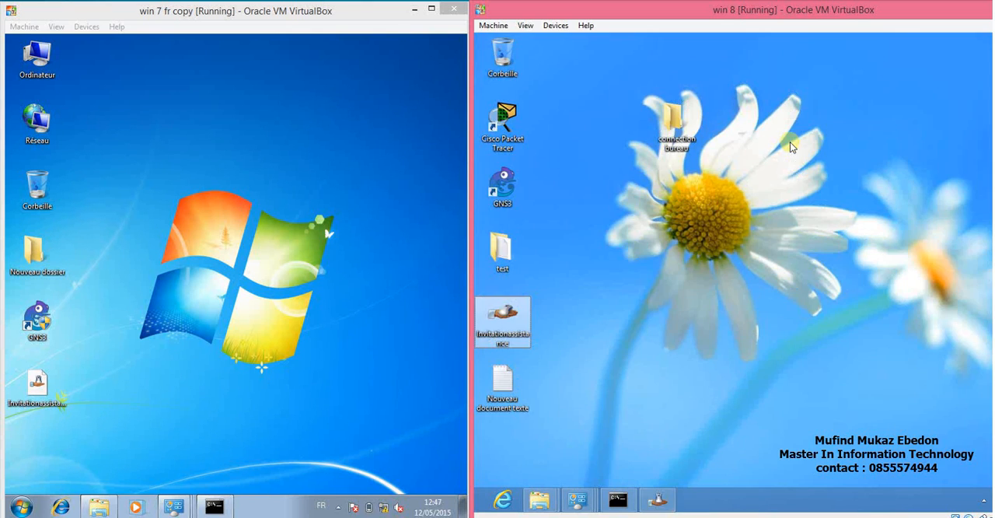
double_click(503, 397)
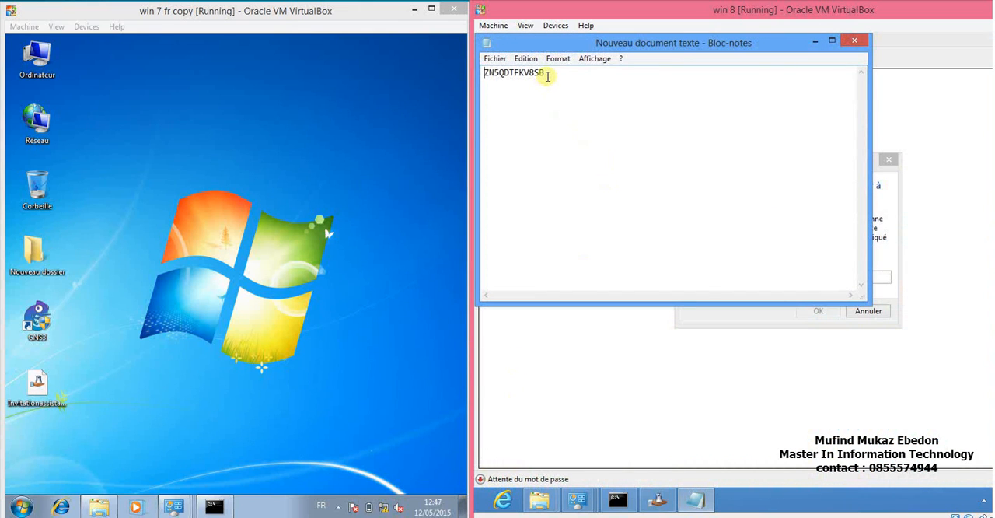
left_click_drag(545, 72, 471, 62)
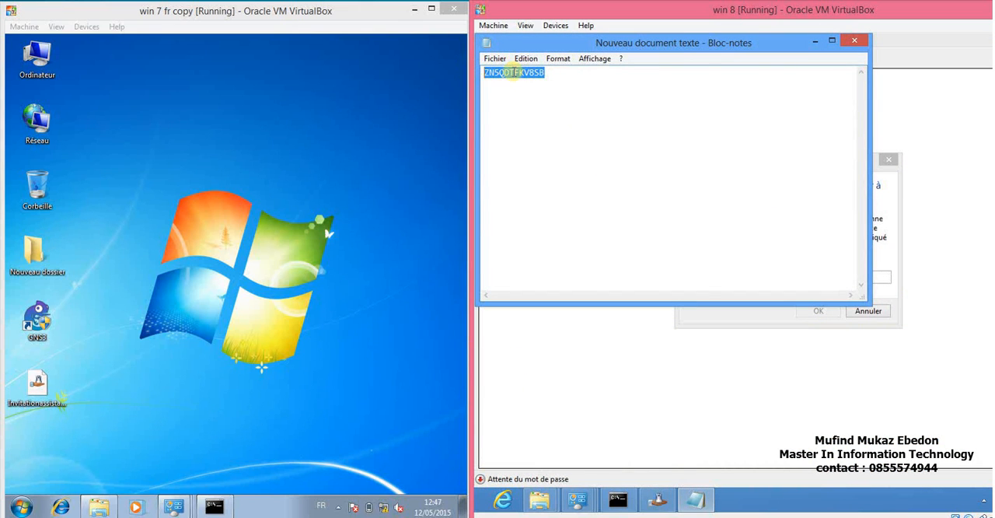
right_click(513, 72)
left_click(549, 114)
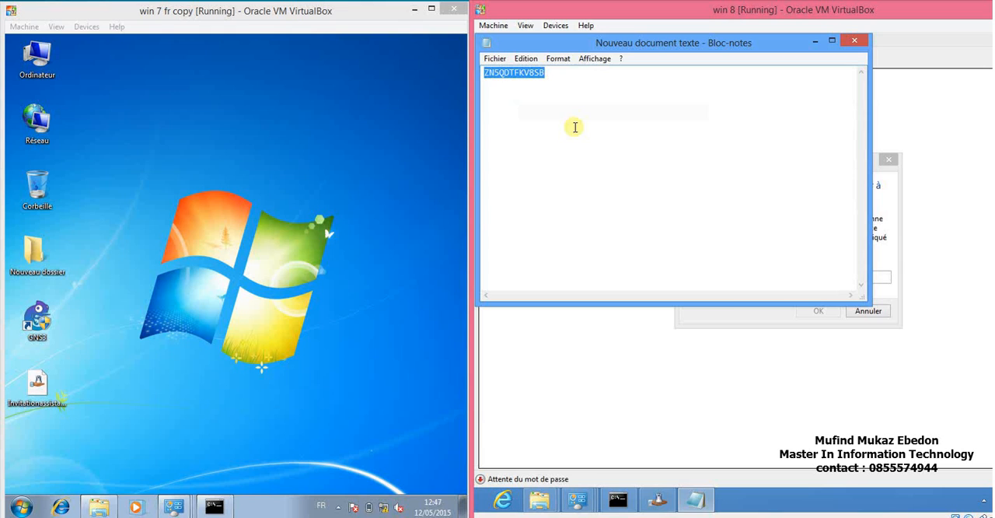
Paste the invitation password into the Remote Assistance password field on Windows 8 and start the connection.
left_click(718, 314)
right_click(727, 276)
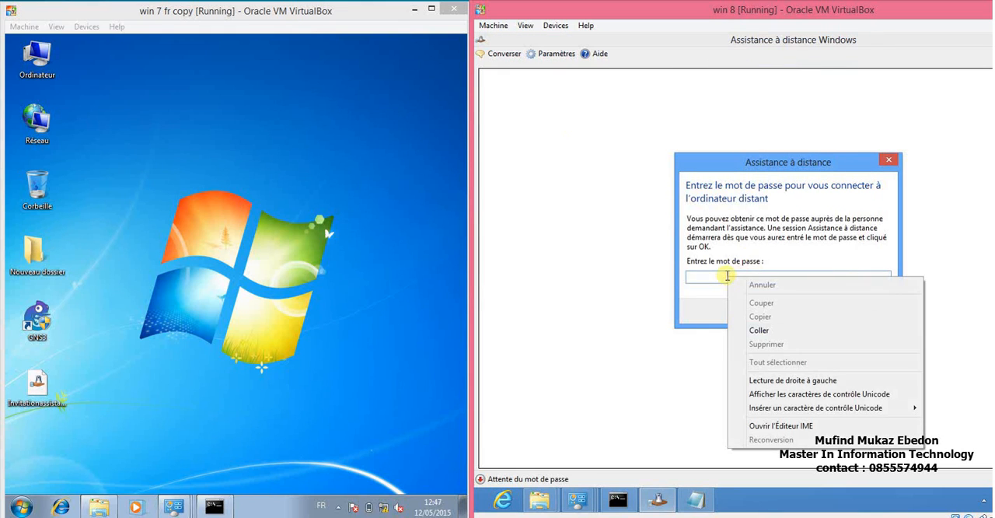
left_click(759, 329)
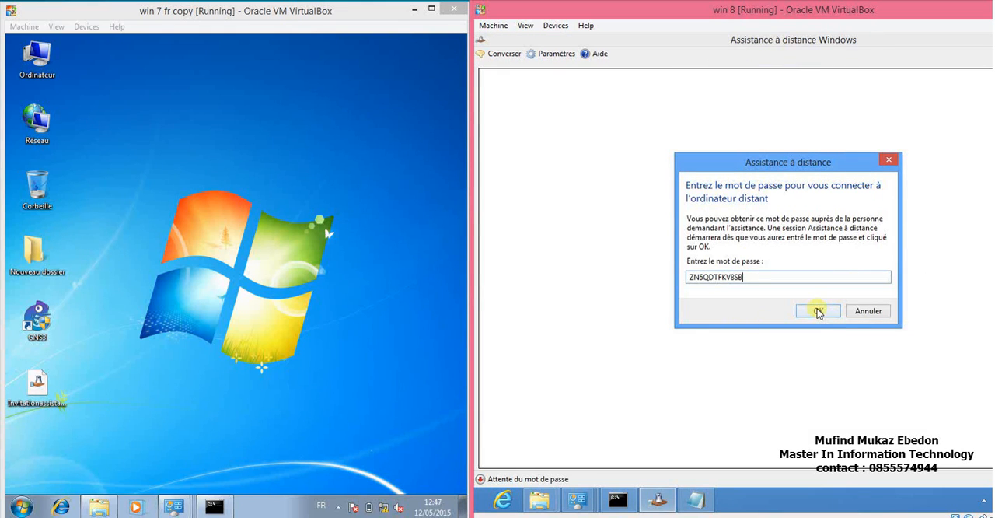
left_click(816, 311)
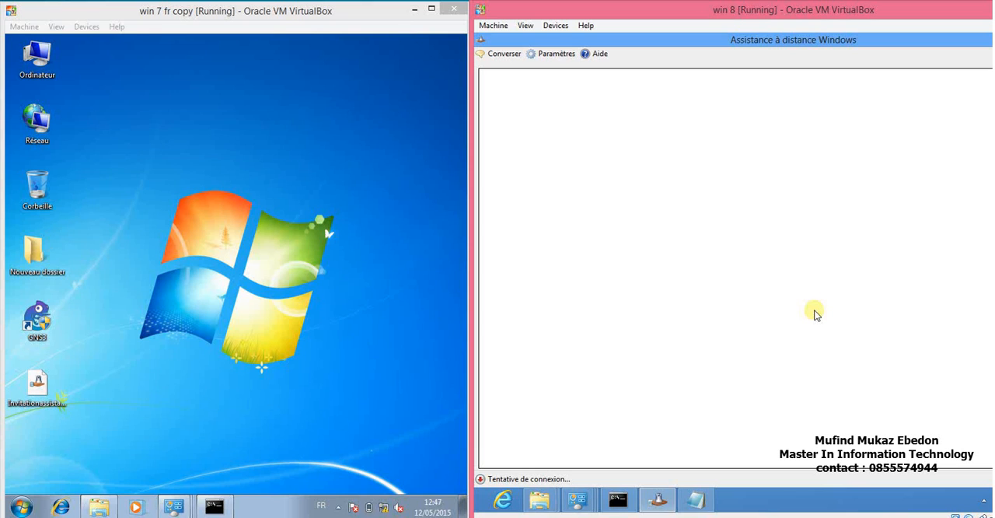
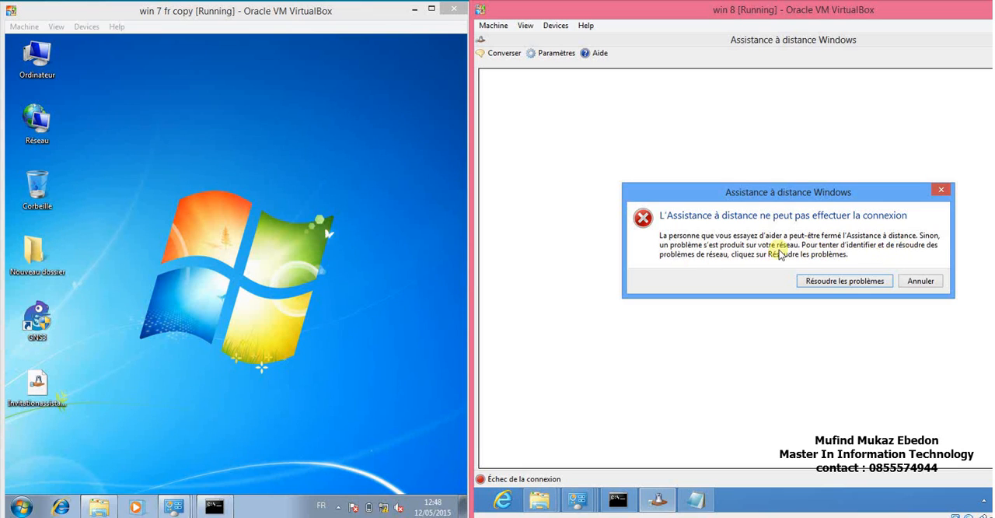
Dismiss the Remote Assistance connection error and close the text document on Windows 8.
left_click(919, 281)
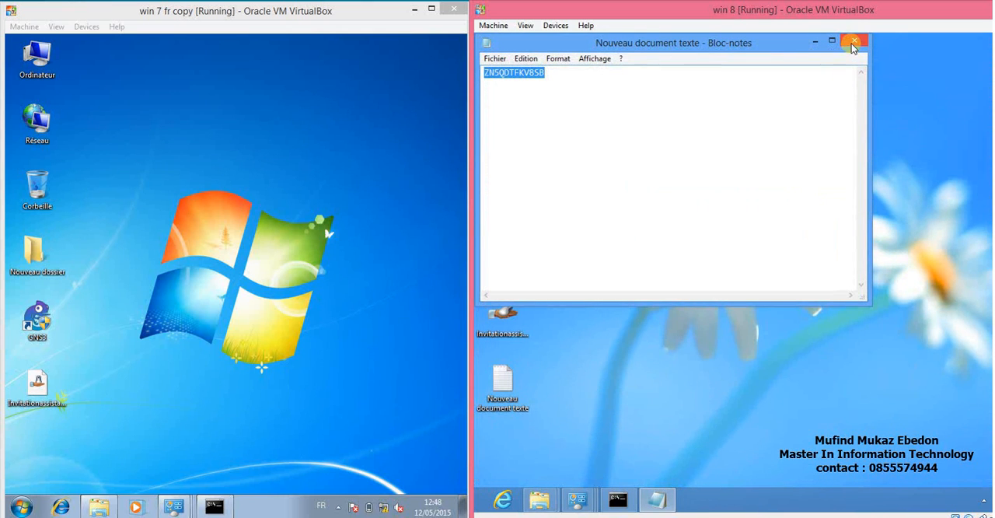
left_click(854, 42)
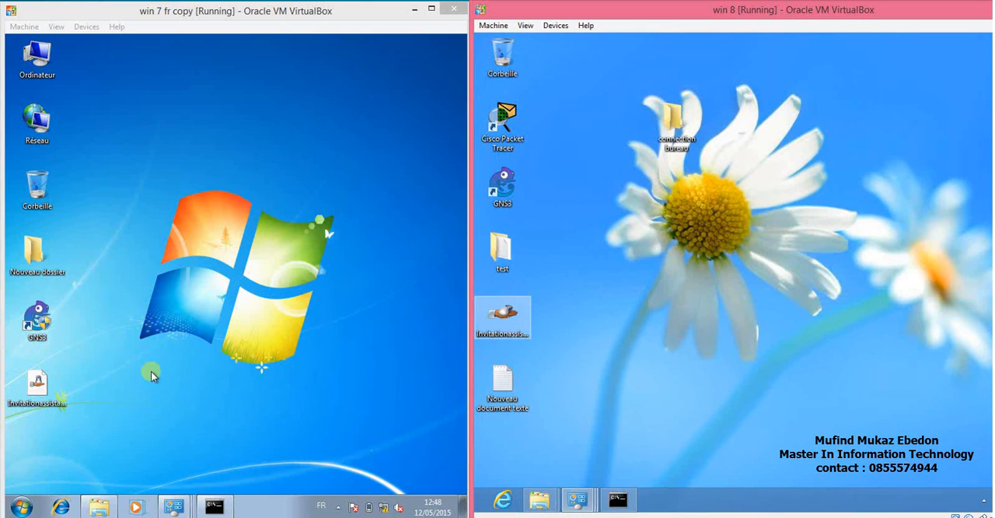
Delete the Invitationassistance file from the Windows 7 desktop.
left_click(37, 395)
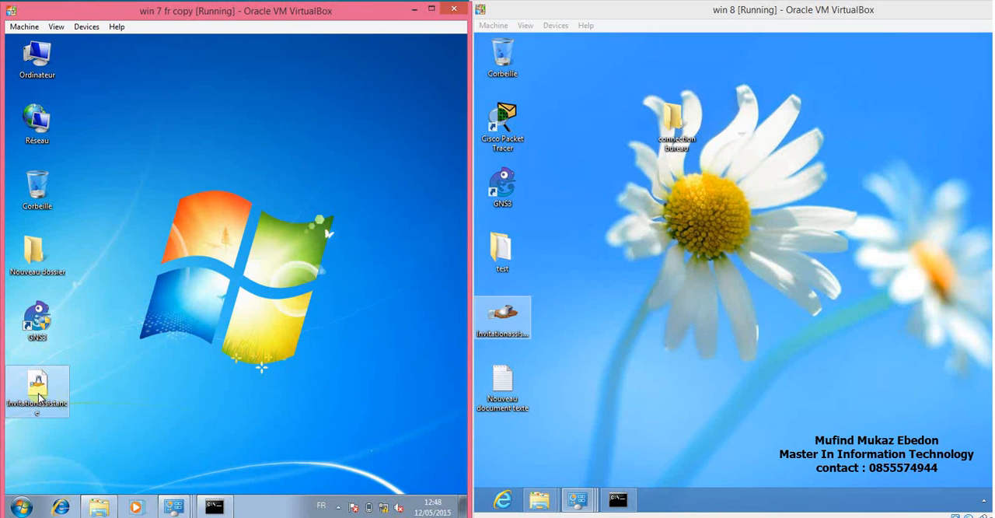
key("Delete")
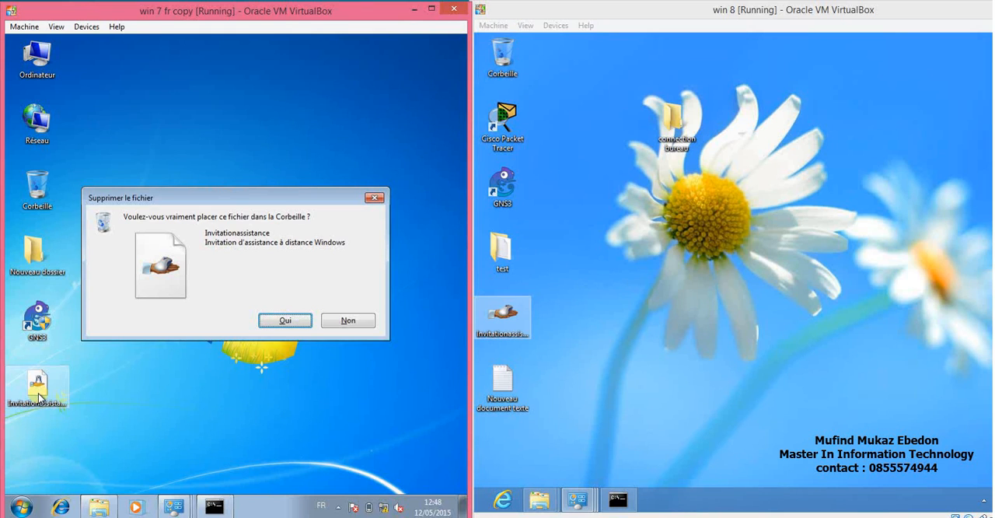
left_click(287, 322)
Start Windows Remote Assistance on Windows 7.
left_click(21, 506)
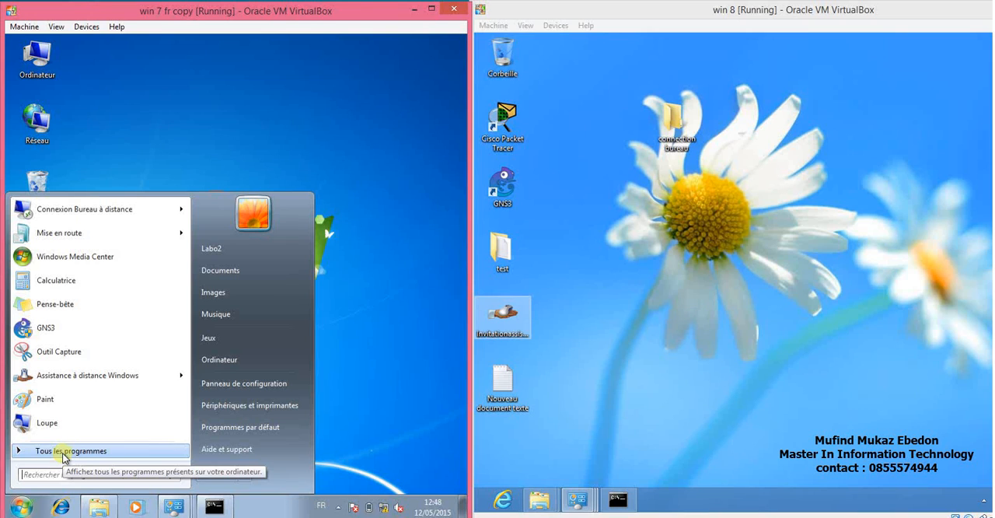
mouse_move(119, 385)
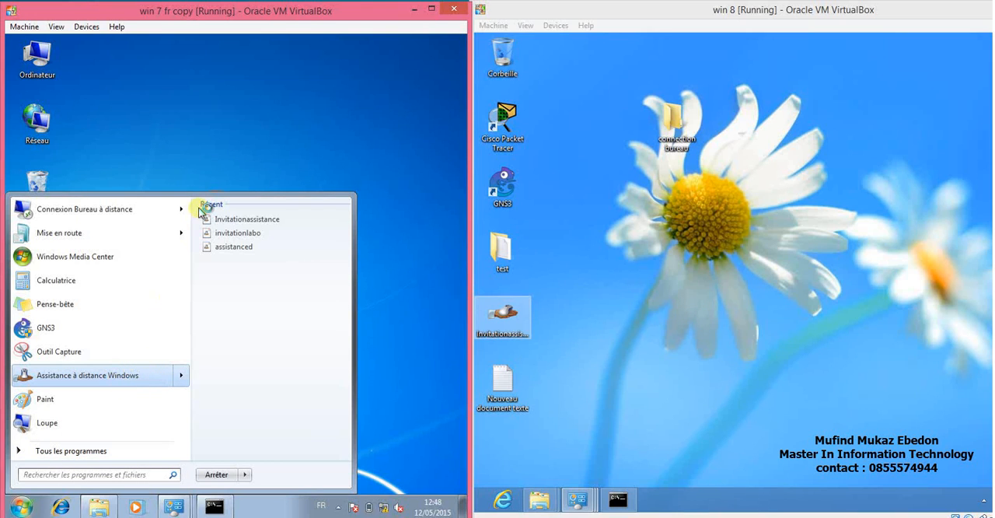
left_click(222, 149)
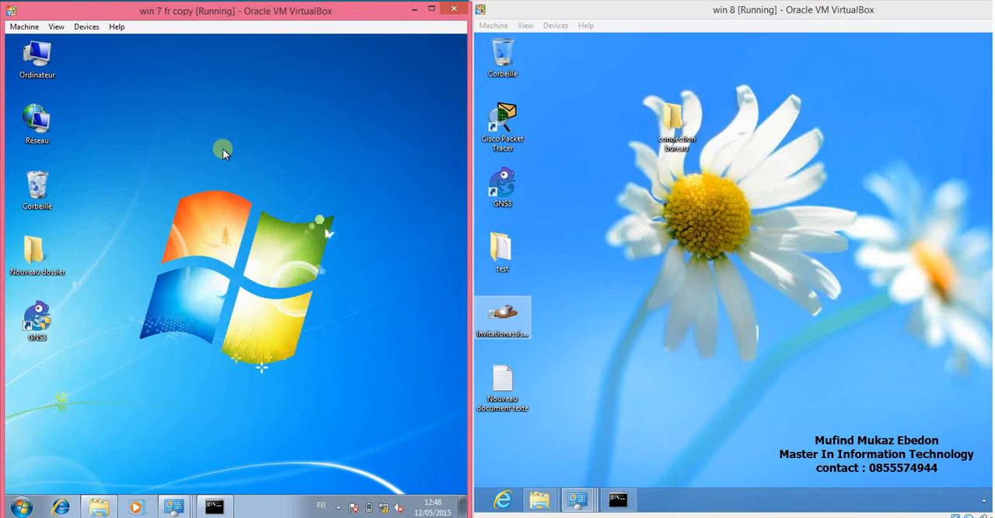
Delete the Invitationassistance file and the text document from the Windows 8 desktop.
left_click(505, 392)
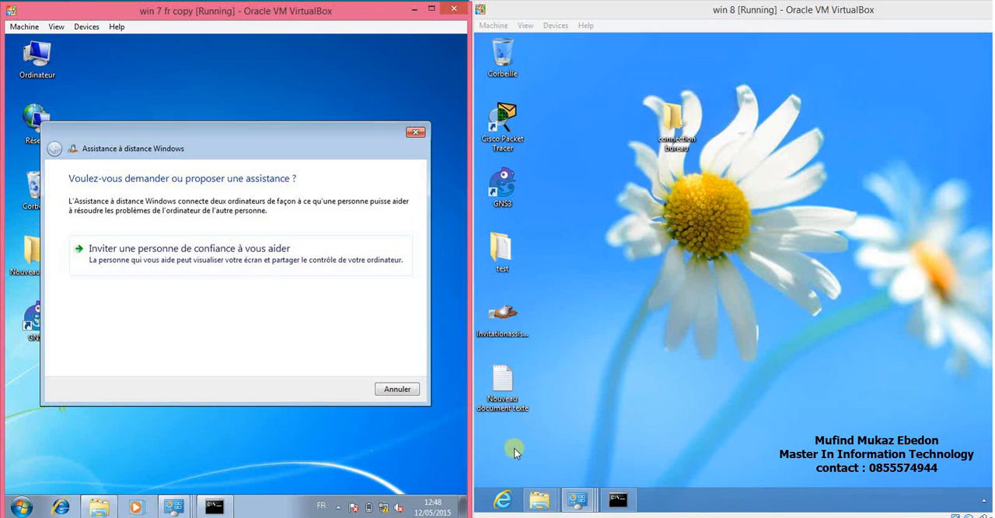
left_click(509, 315)
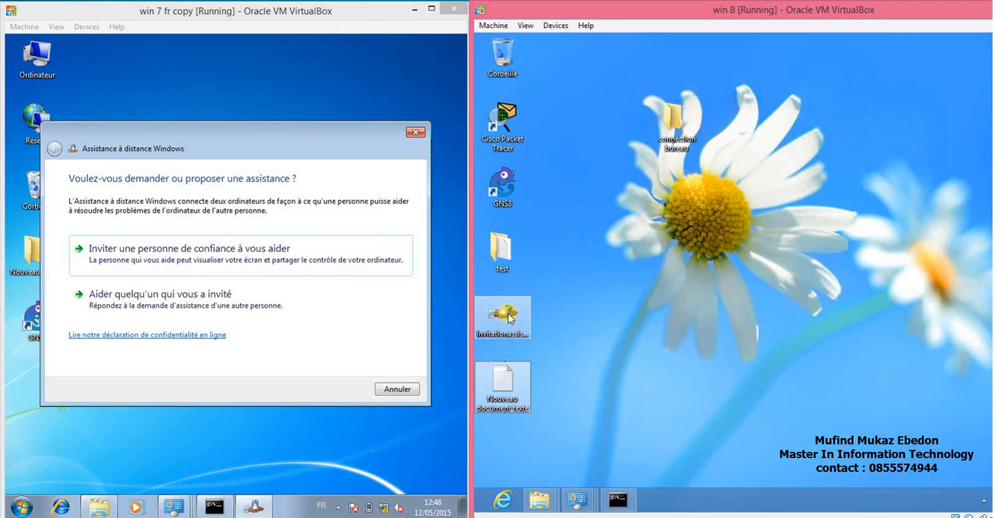
key("Delete")
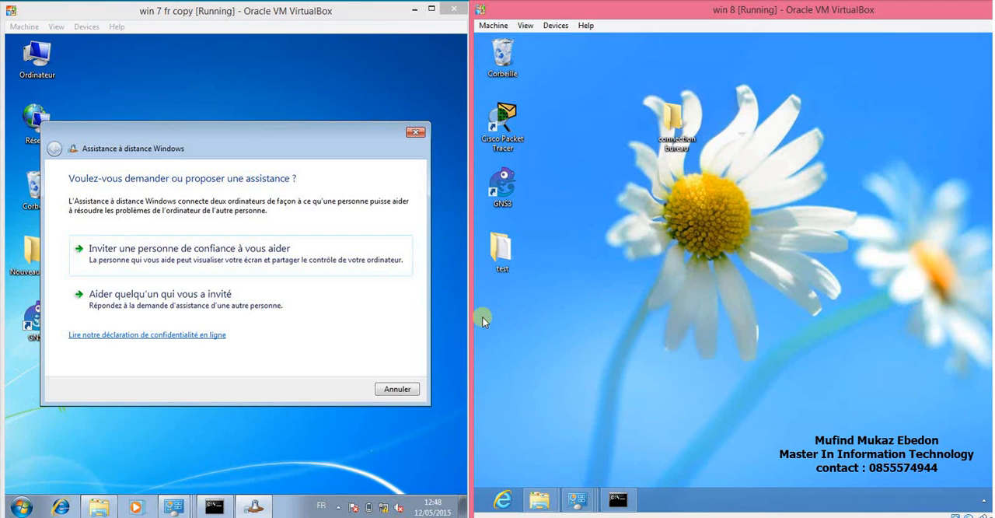
Invite a trusted helper on Windows 7 by saving the invitation to the desktop as a file named Invitation.
left_click(239, 260)
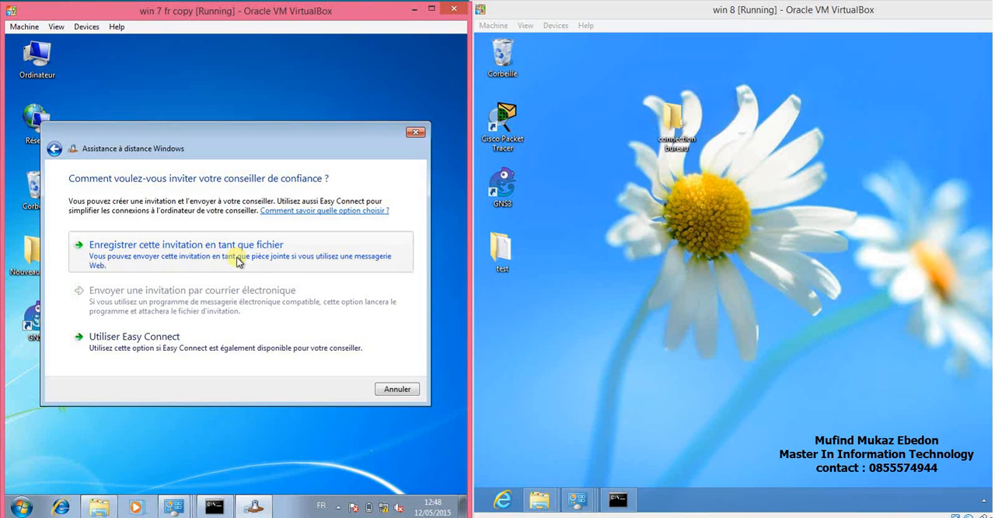
left_click(238, 261)
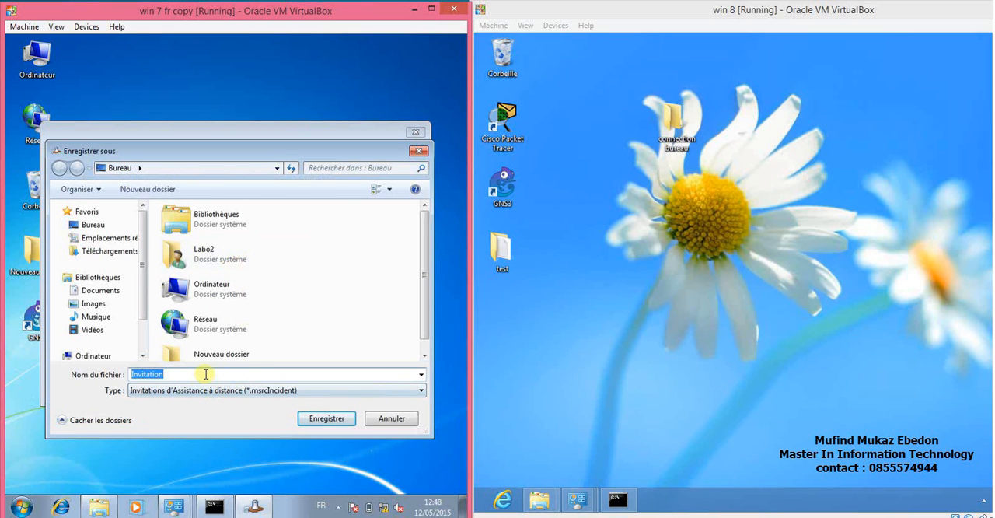
left_click(315, 418)
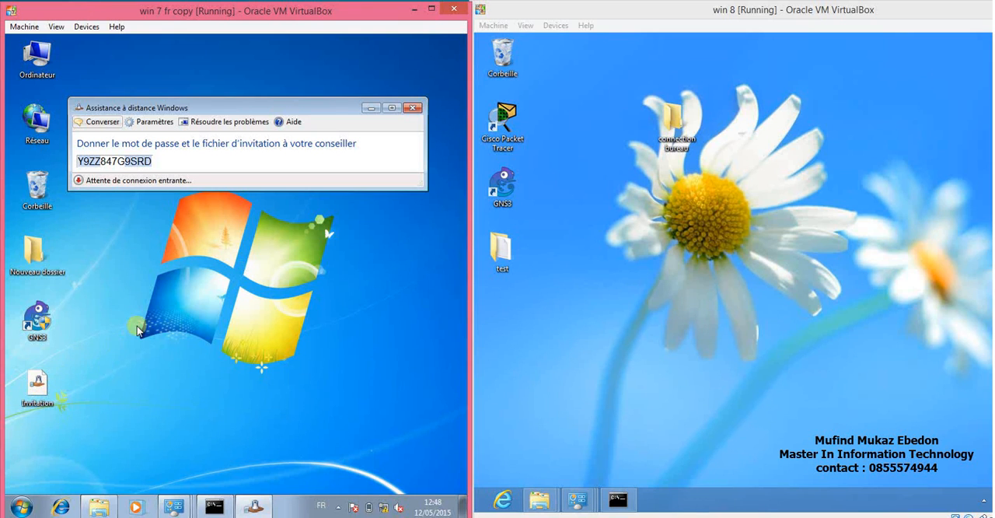
Copy the Invitation file from the Windows 7 desktop.
left_click(42, 395)
right_click(43, 395)
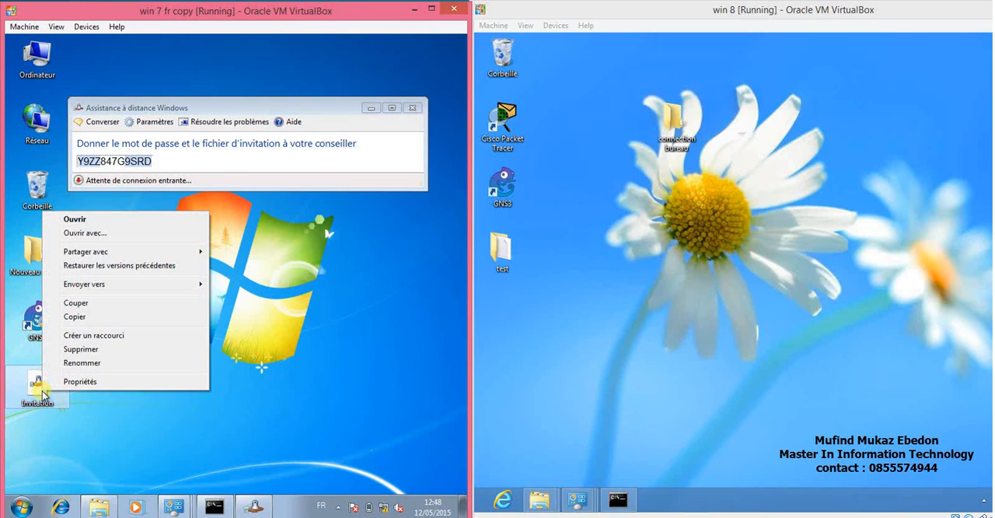
left_click(75, 316)
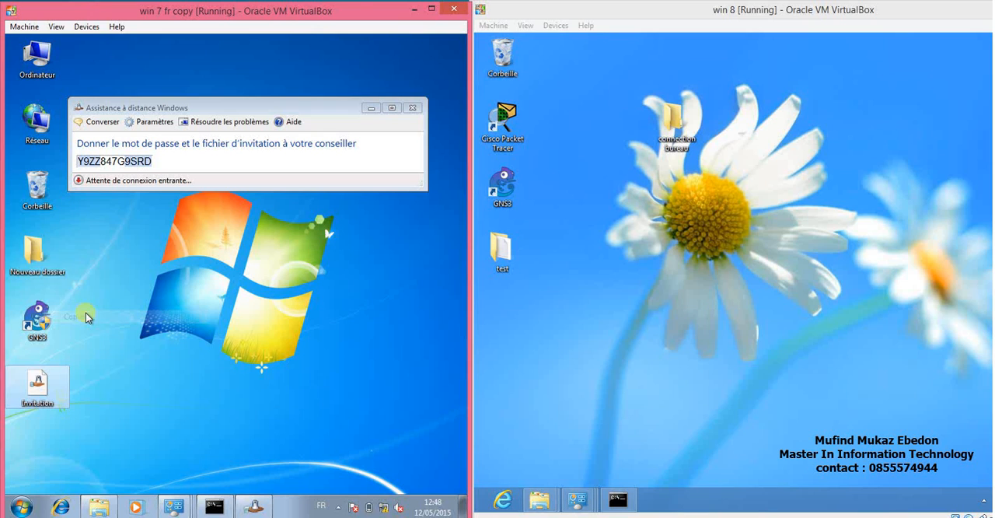
double_click(35, 257)
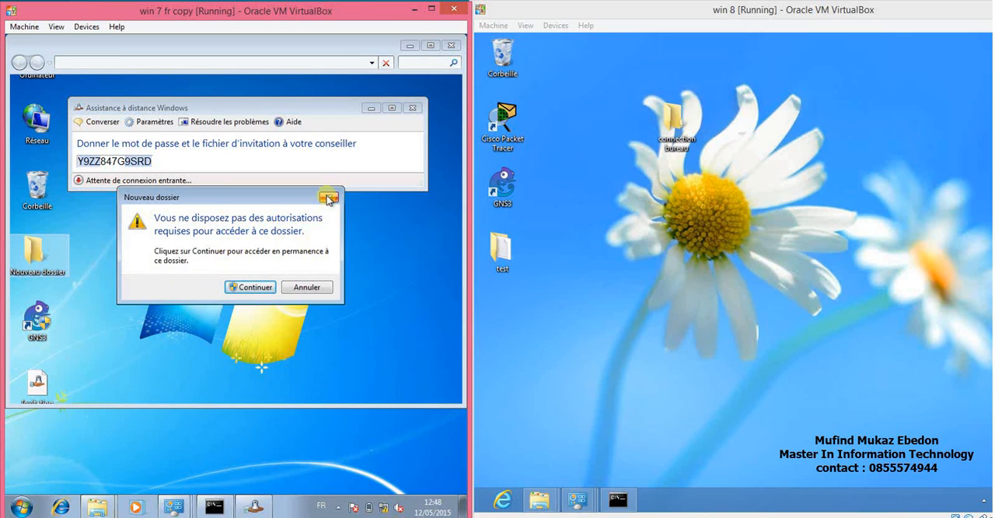
left_click(410, 46)
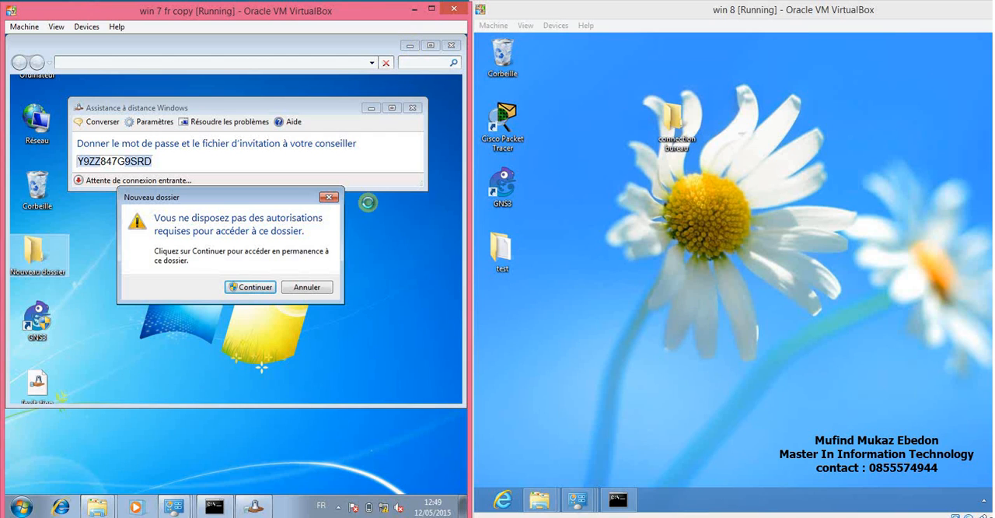
left_click(305, 286)
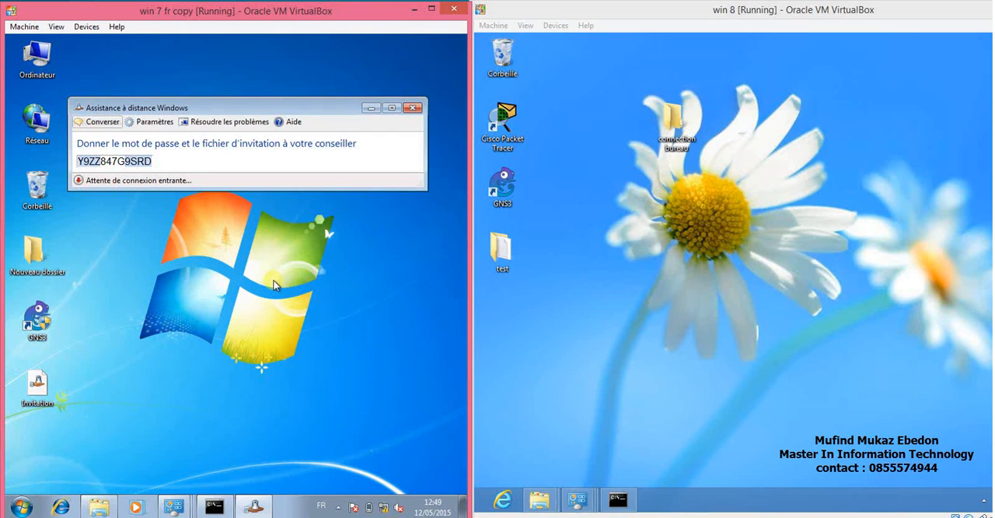
Paste the Invitation file into the connection bureau folder on WIN8PC's shared desktop.
left_click(100, 508)
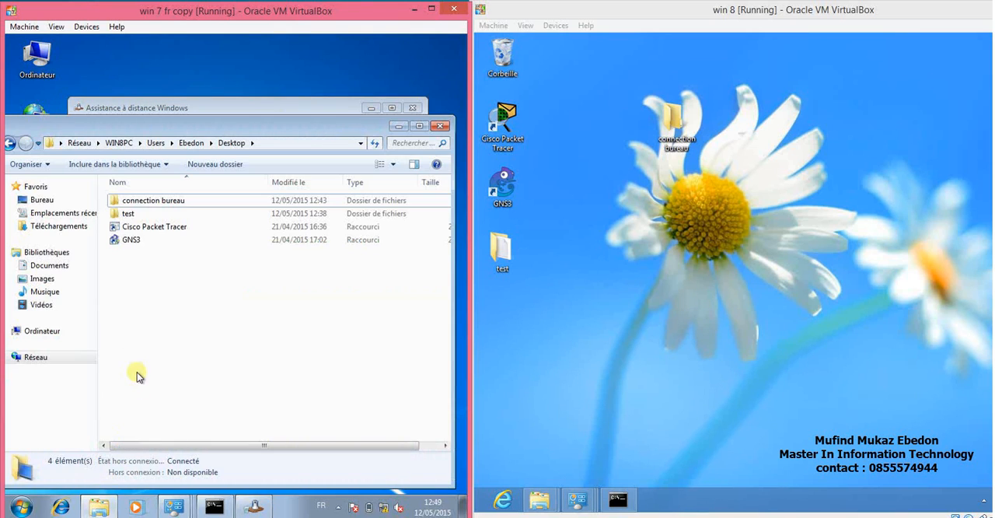
double_click(144, 201)
right_click(150, 241)
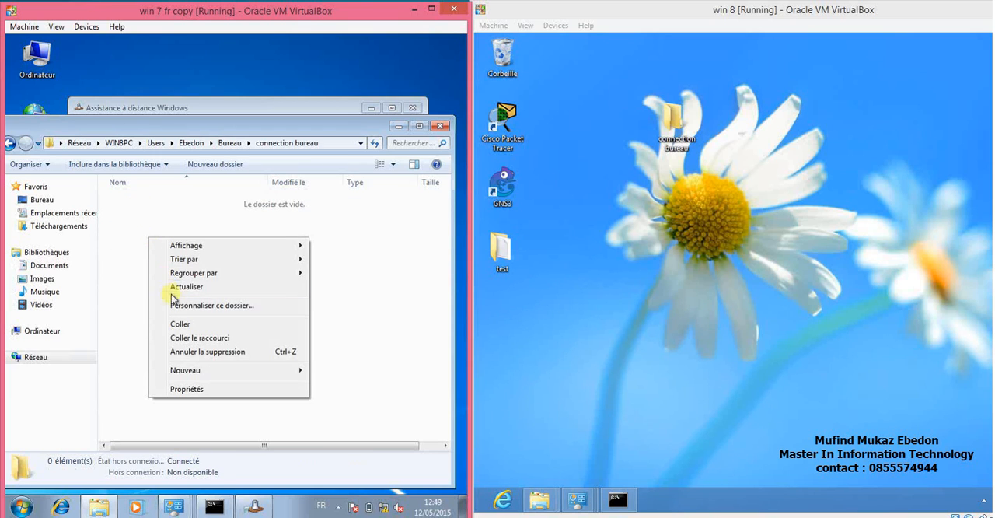
left_click(177, 324)
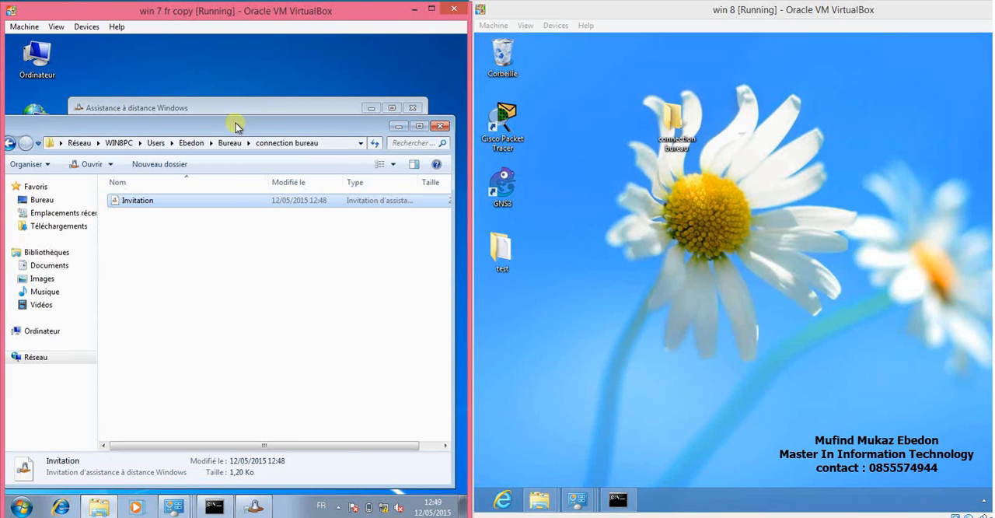
Move the folder window clear of Remote Assistance on Windows 7 and copy the full invitation password.
left_click_drag(238, 127, 243, 193)
left_click(145, 159)
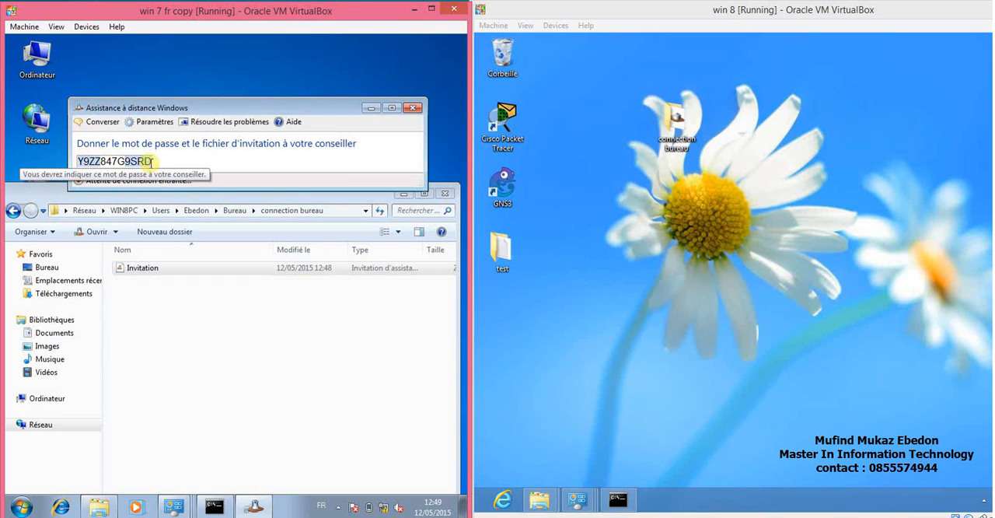
left_click_drag(147, 161, 81, 162)
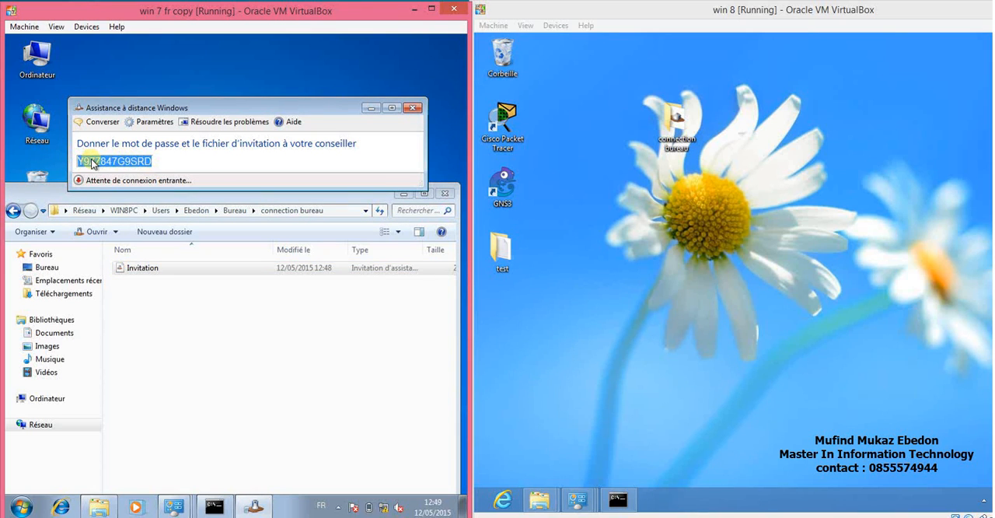
right_click(92, 163)
left_click(104, 167)
Create a new text document with the default name in the shared connection bureau folder.
right_click(179, 329)
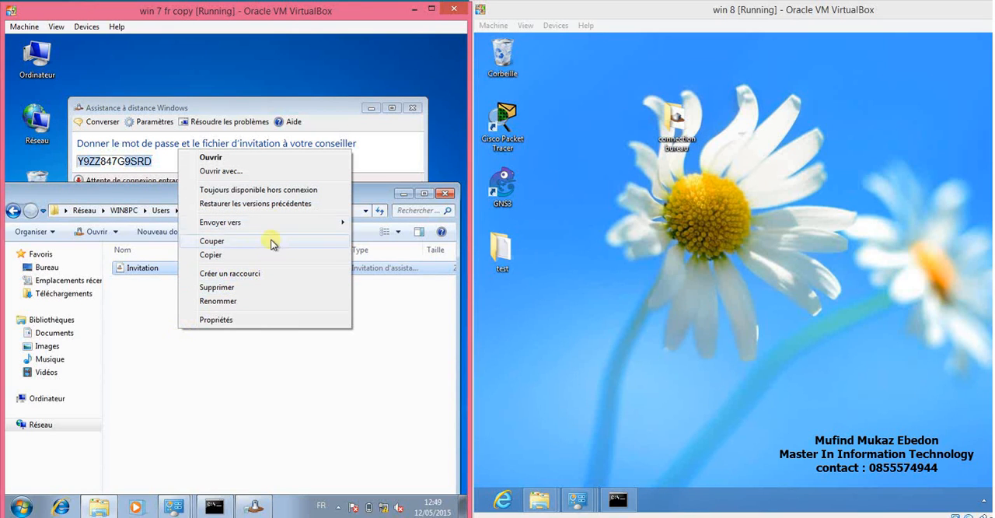
left_click(193, 378)
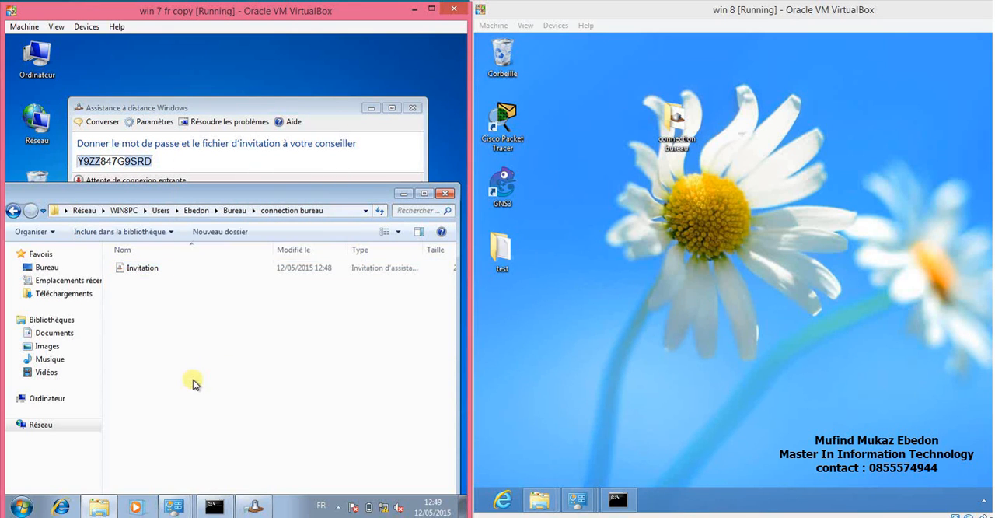
right_click(193, 378)
mouse_move(285, 351)
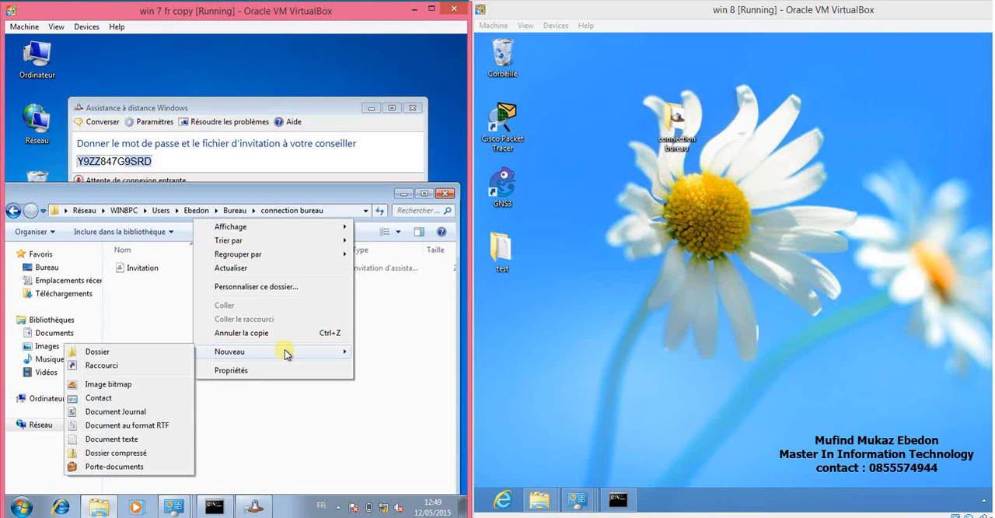
left_click(134, 437)
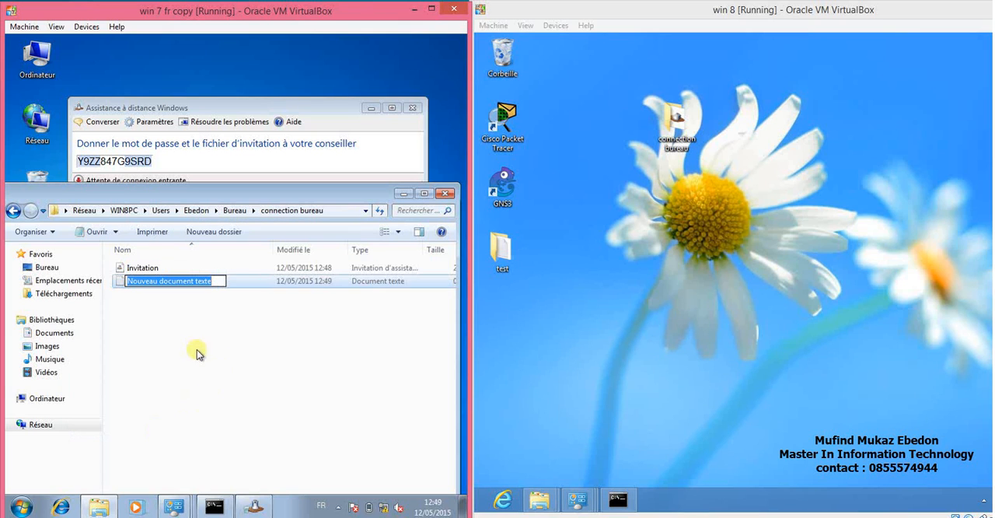
left_click(210, 319)
Paste the invitation password into the new text document, save it, and close the document and the shared folder.
double_click(189, 285)
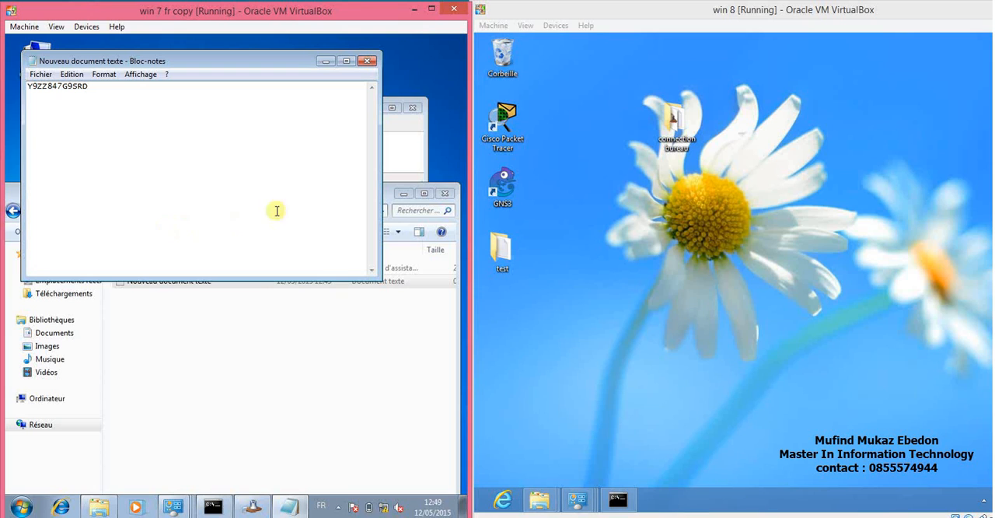
left_click(45, 77)
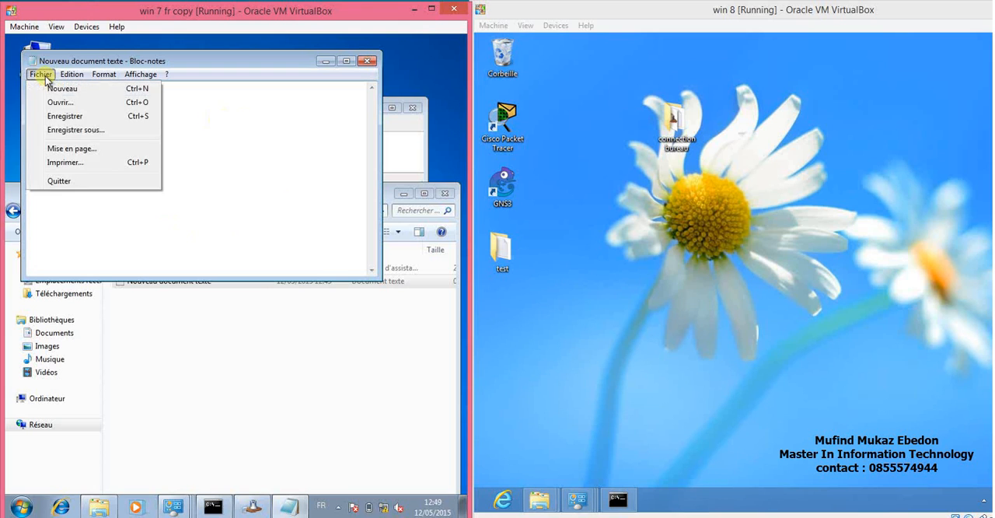
left_click(67, 117)
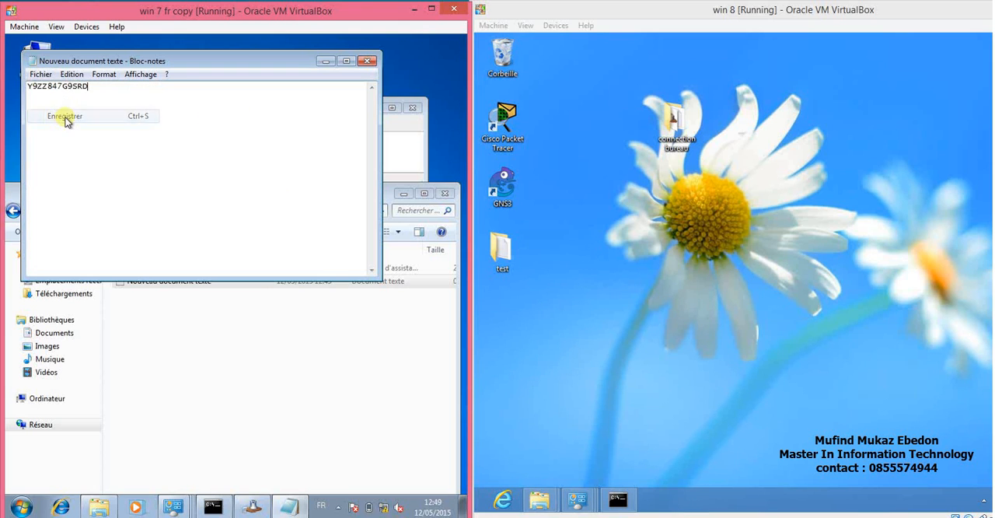
left_click(368, 61)
left_click(445, 193)
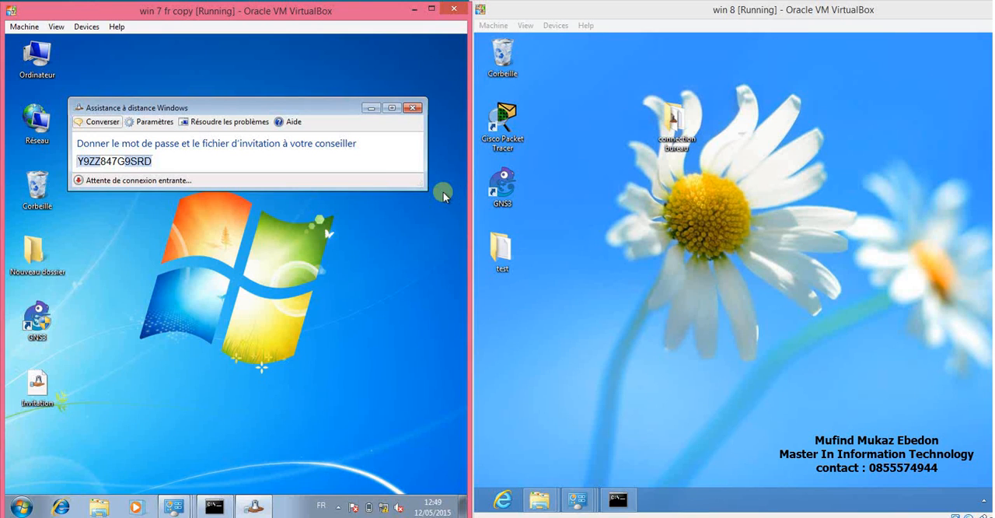
Open the Invitation file and the text document from the connection bureau folder on the Windows 8 desktop.
double_click(676, 128)
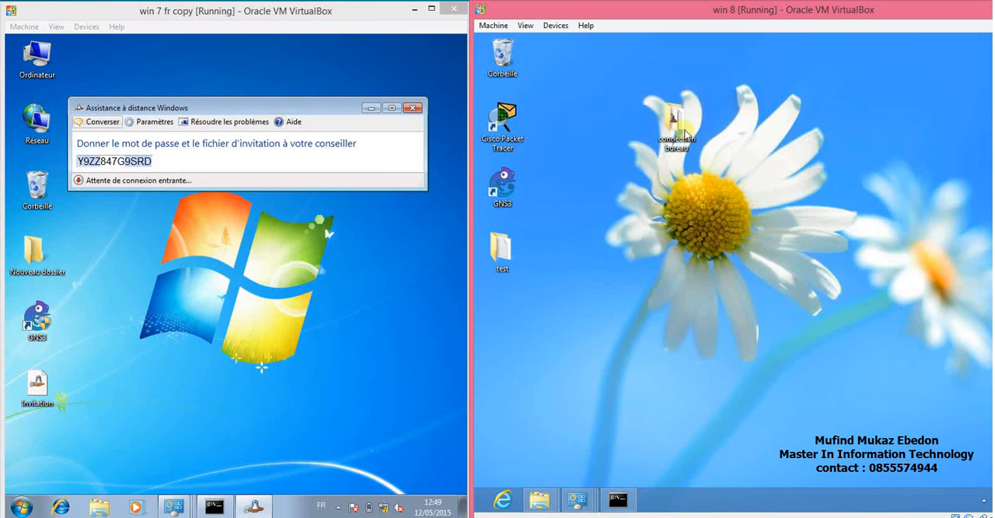
double_click(678, 177)
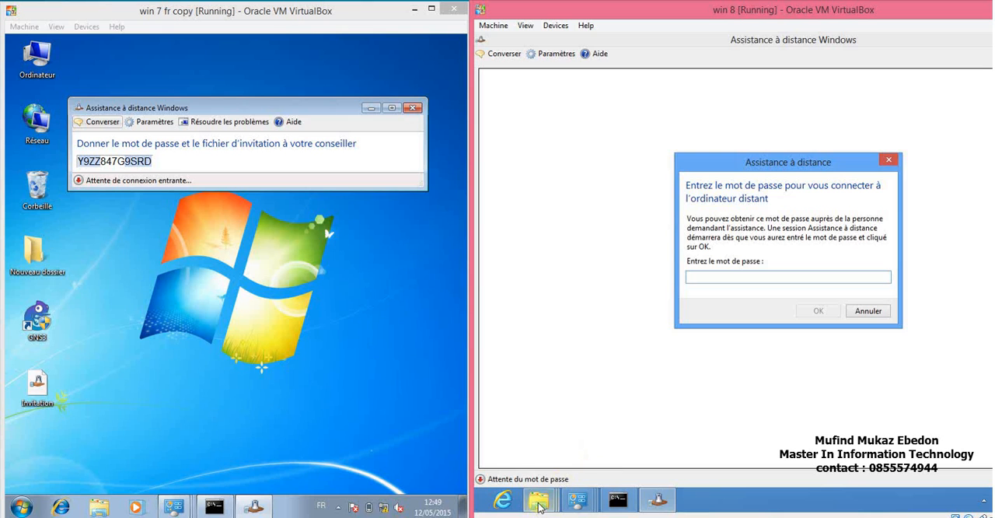
mouse_move(538, 500)
left_click(807, 425)
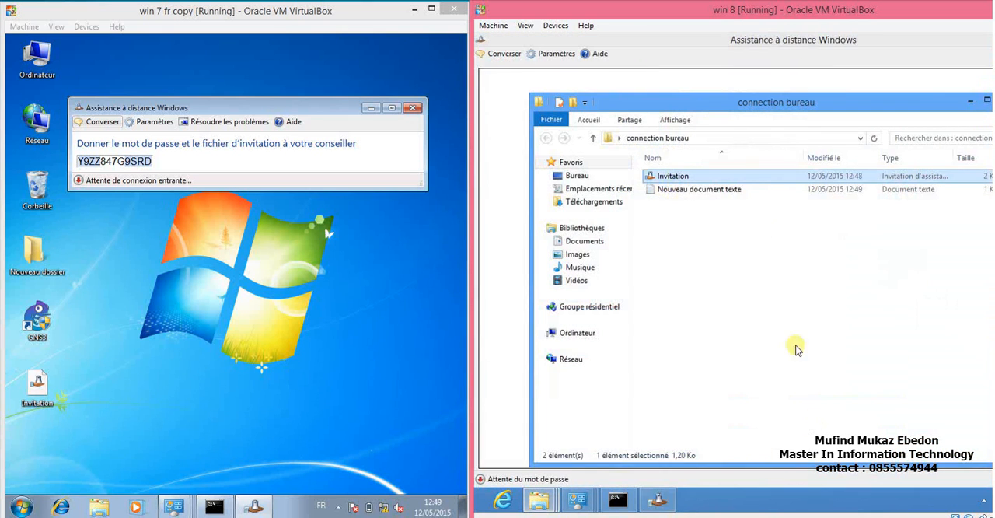
double_click(722, 192)
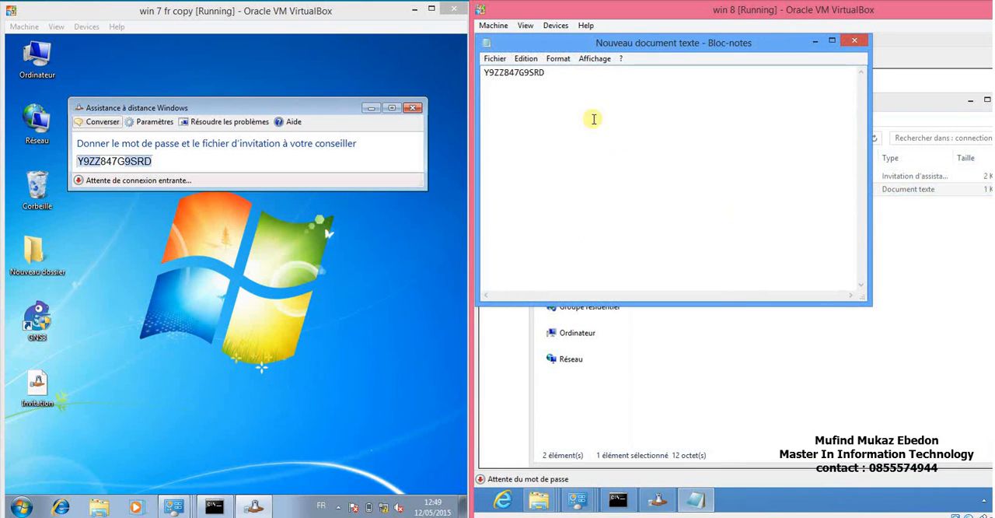
Copy the invitation password from the text document and submit it in the Remote Assistance password prompt on Windows 8.
left_click_drag(545, 72, 485, 71)
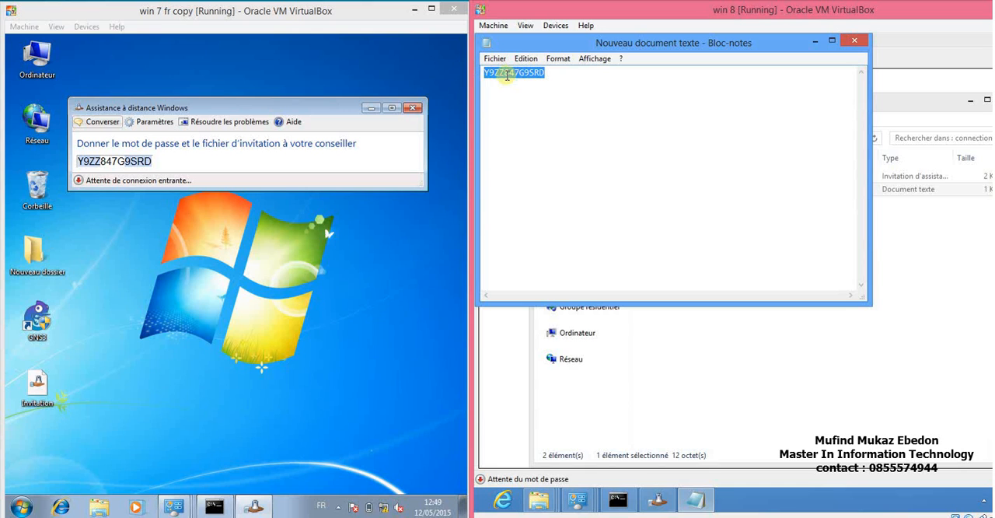
right_click(507, 74)
left_click(539, 116)
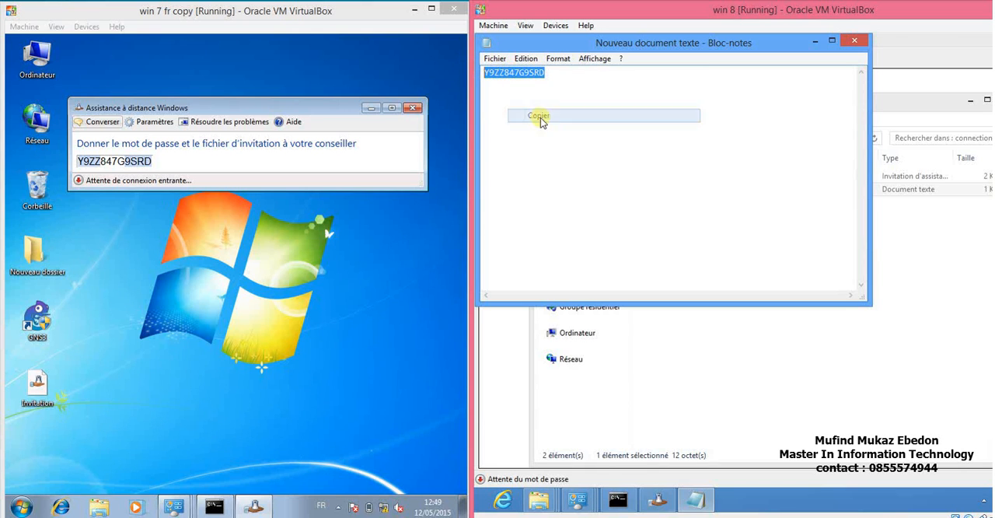
left_click(660, 502)
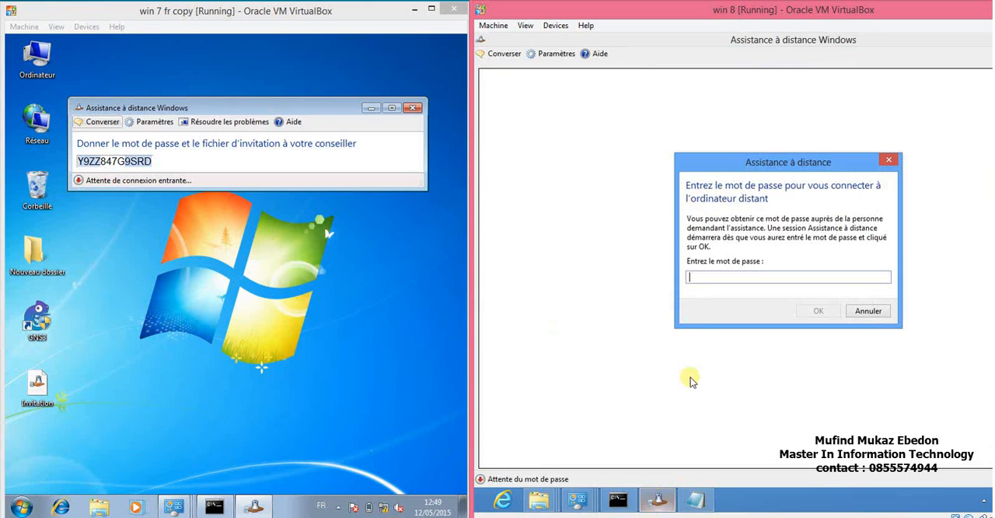
right_click(709, 276)
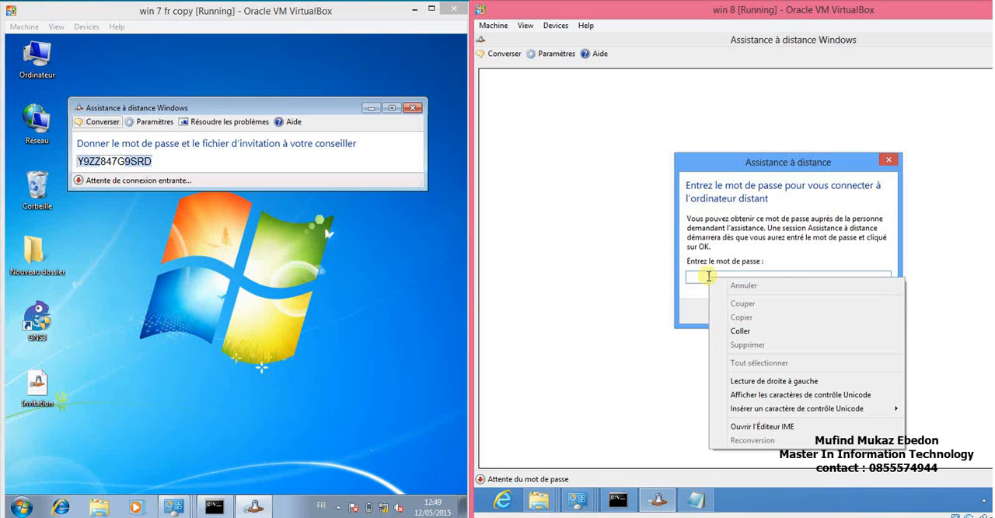
left_click(743, 331)
left_click(820, 312)
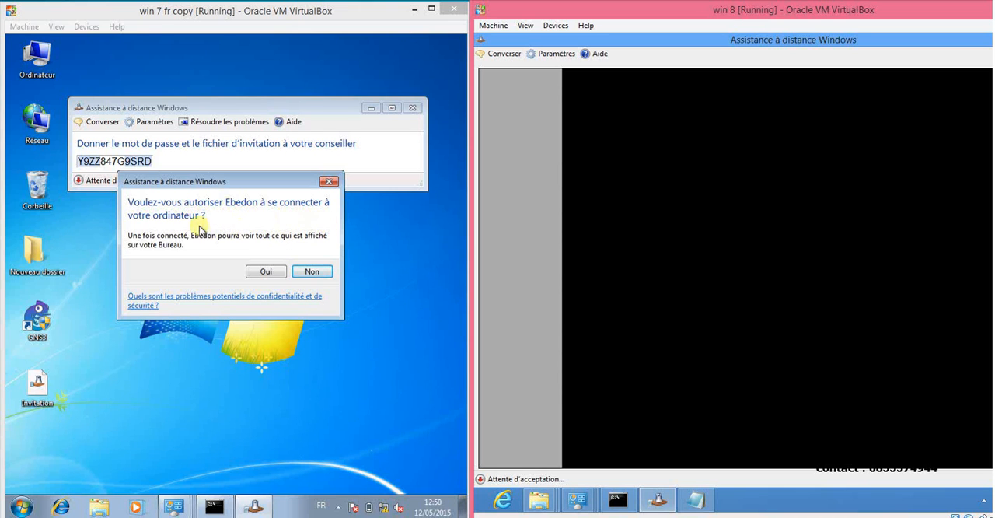
Allow the helper's connection on Windows 7, request control from Windows 8, and grant shared control of the Windows 7 desktop.
left_click(262, 271)
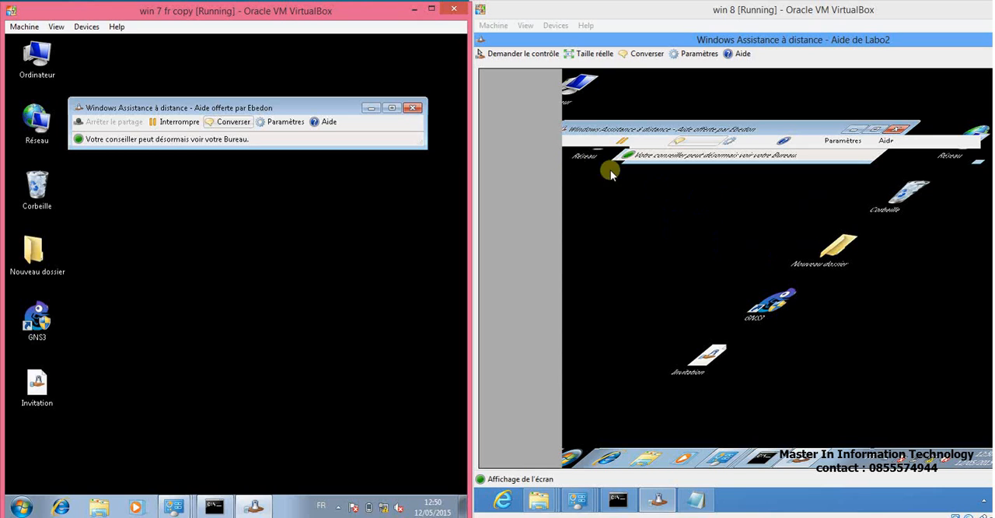
left_click(517, 55)
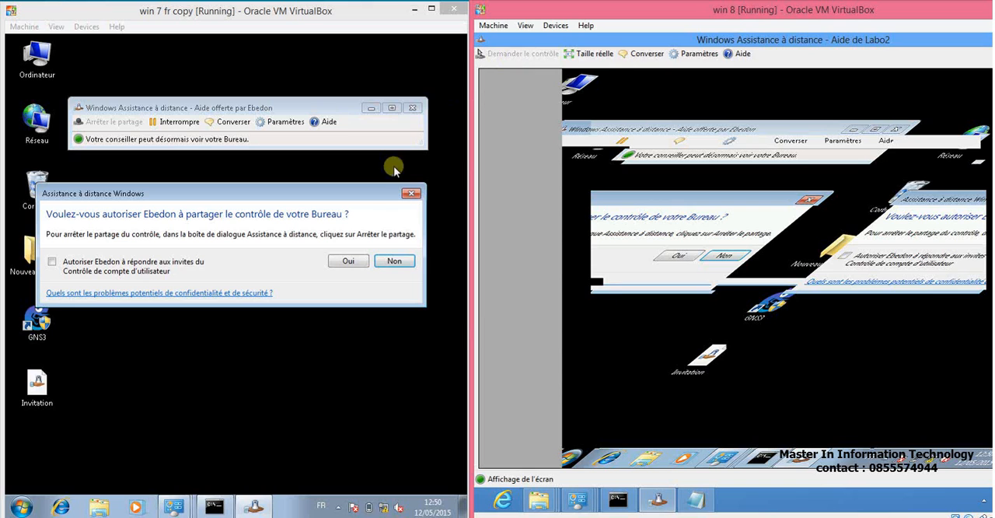
left_click(347, 261)
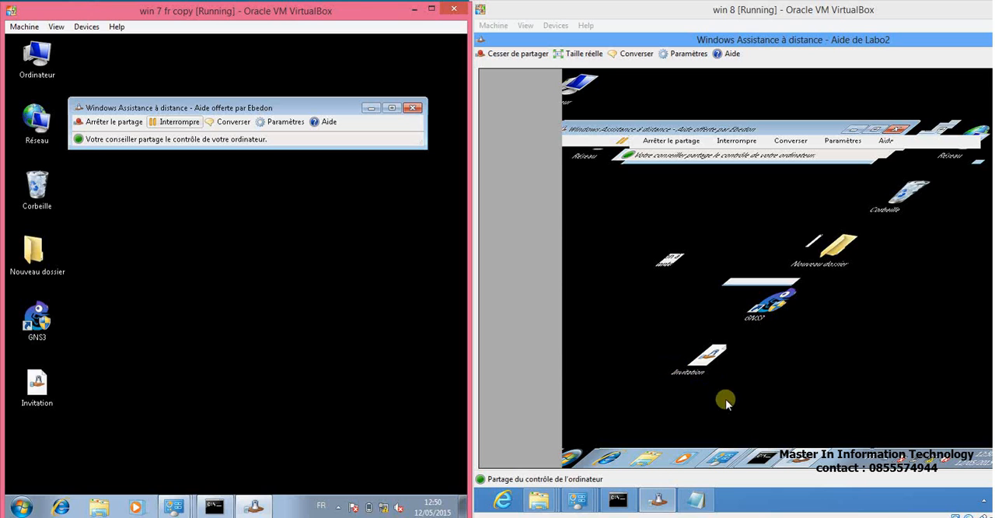
Open the Windows 7 libraries window through the shared session and bring its Remote Assistance window to the front.
left_click(650, 460)
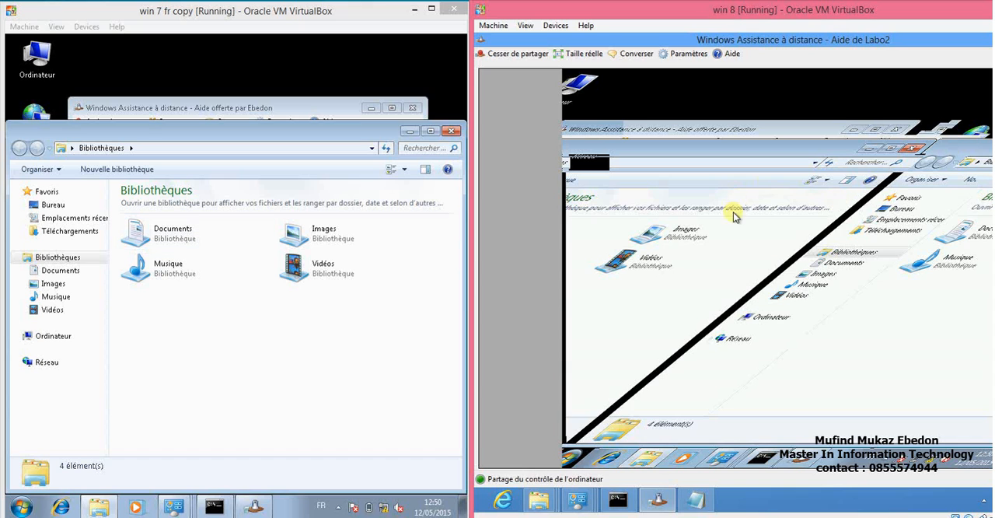
left_click(801, 465)
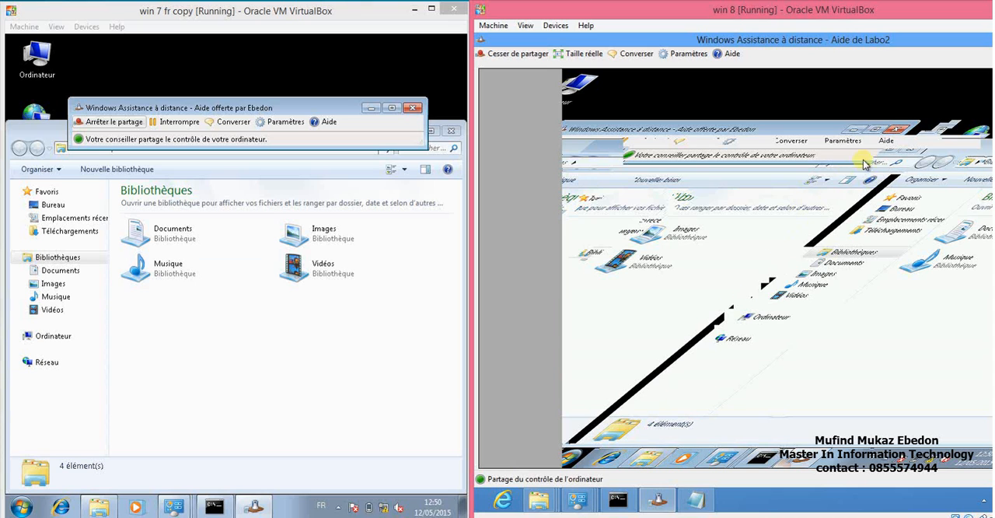
Maximize and restore the Windows 8 machine window, show the Windows 8 desktop, and return to the Remote Assistance session.
double_click(756, 10)
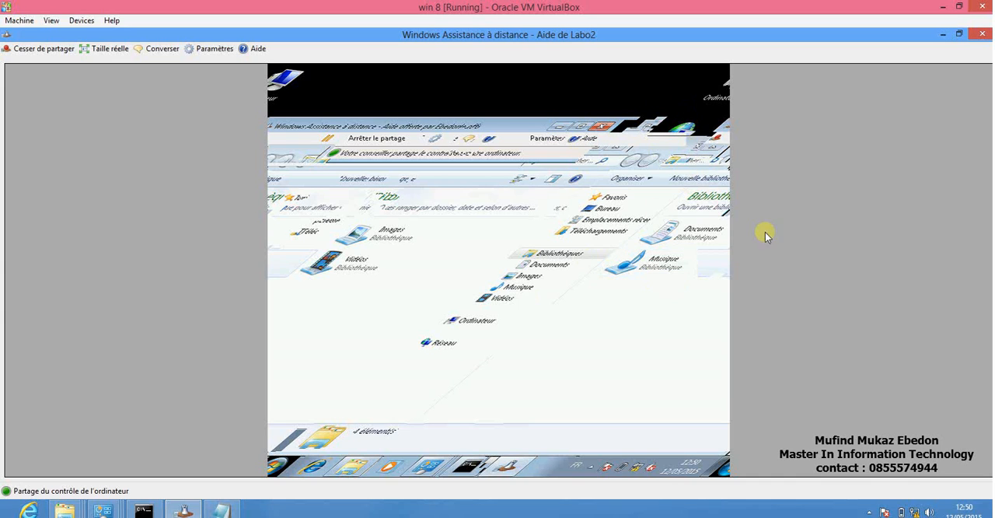
left_click(961, 8)
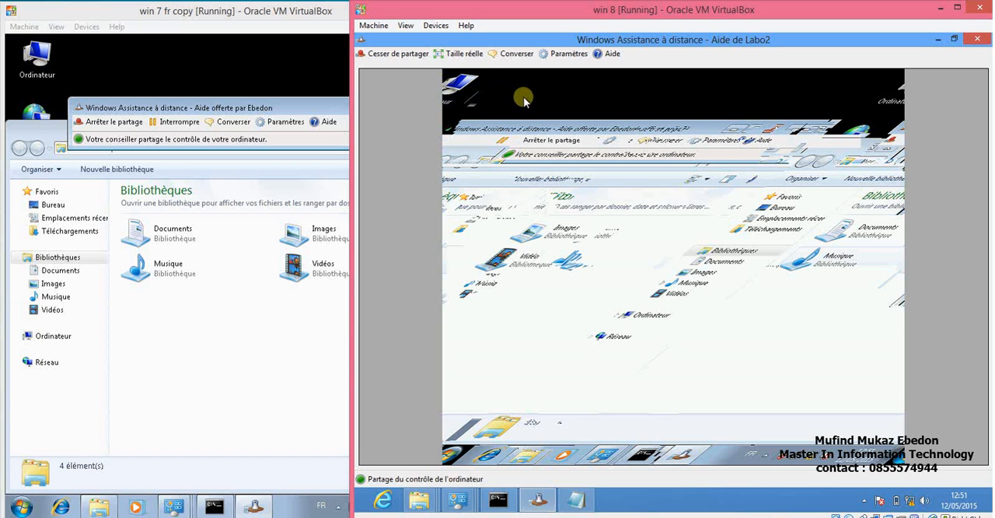
left_click(733, 98)
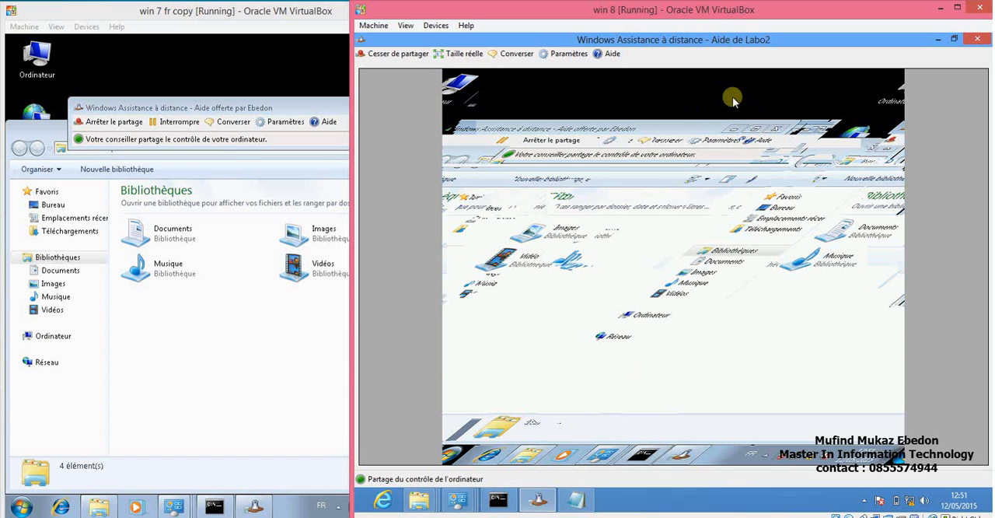
key("super+d")
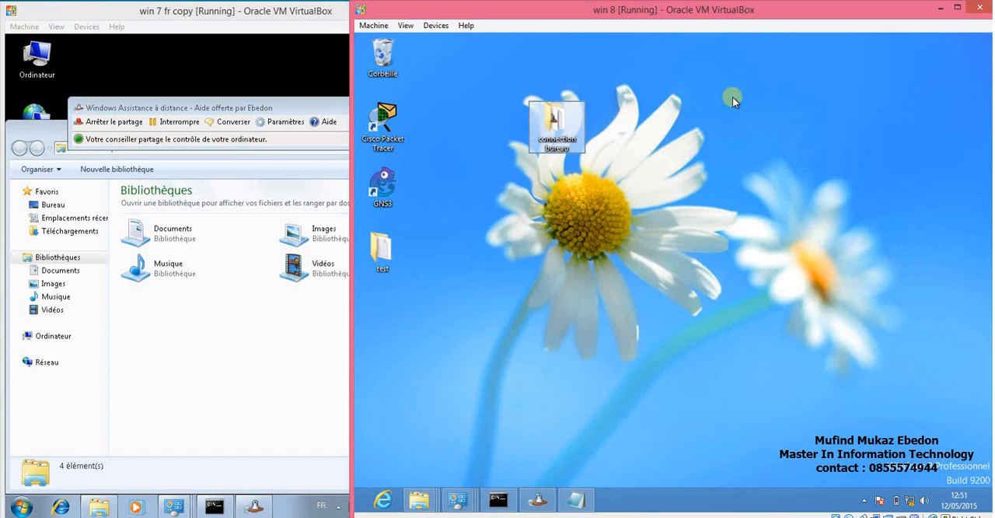
left_click(540, 501)
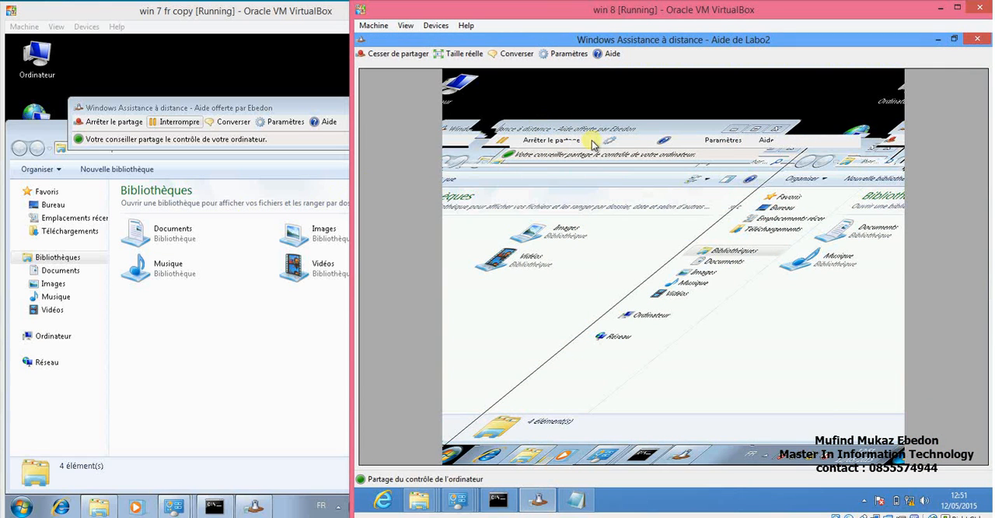
Activate the Windows 7 libraries window through the shared session and move it down and left, clear of the Remote Assistance window.
left_click(816, 167)
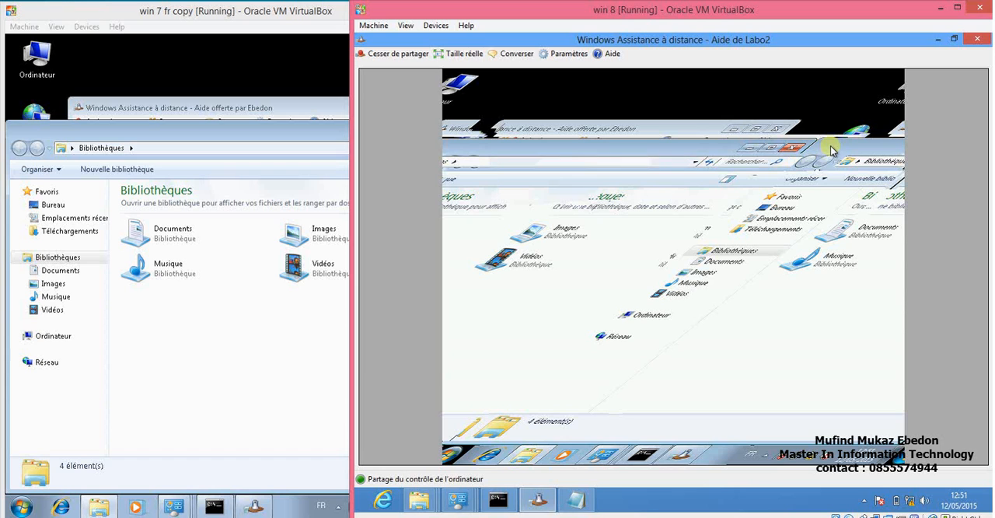
left_click_drag(761, 179, 740, 189)
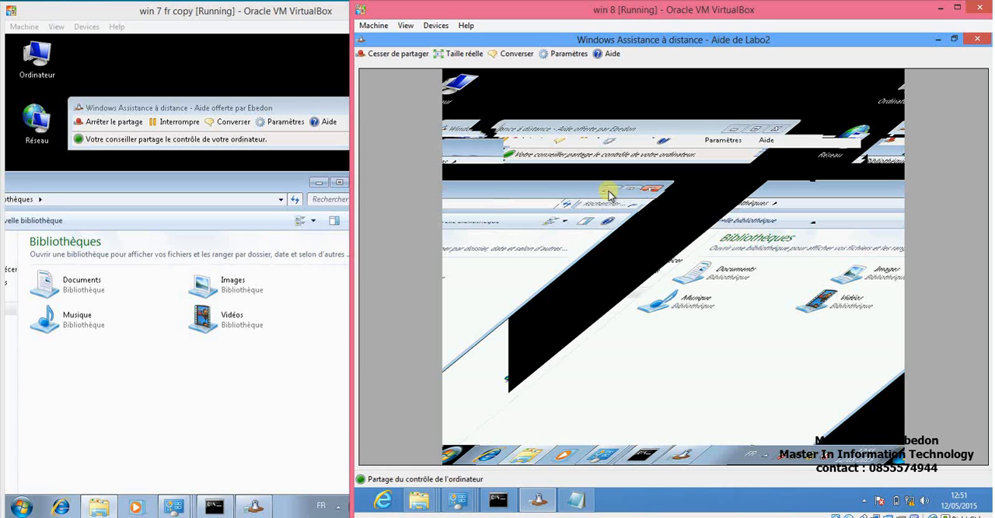
left_click(779, 130)
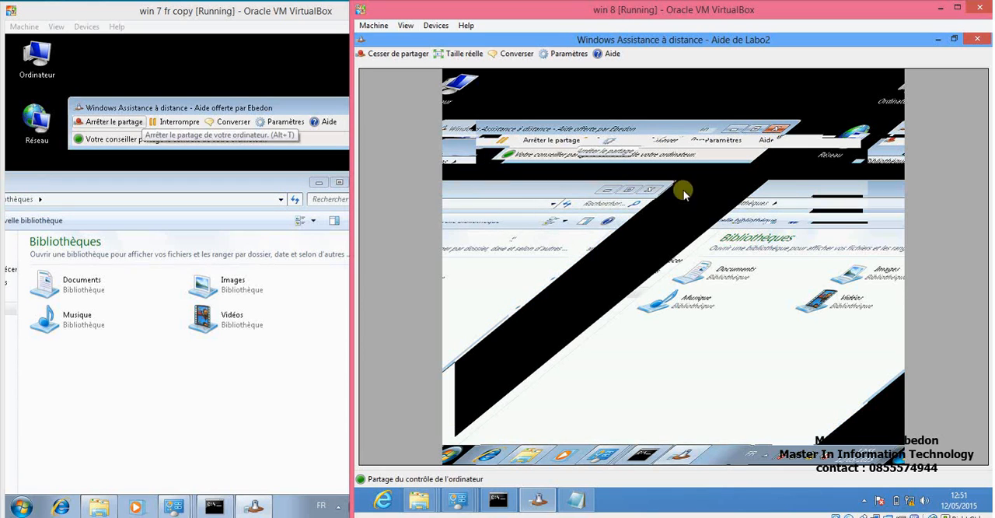